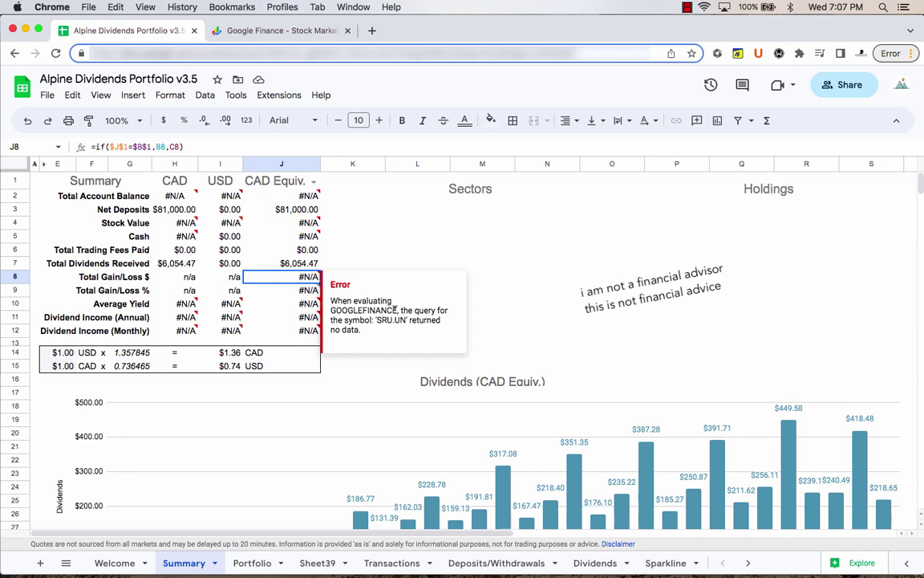
Switch to Google Finance, search for the ticker sru.un, and clear the search
click(272, 31)
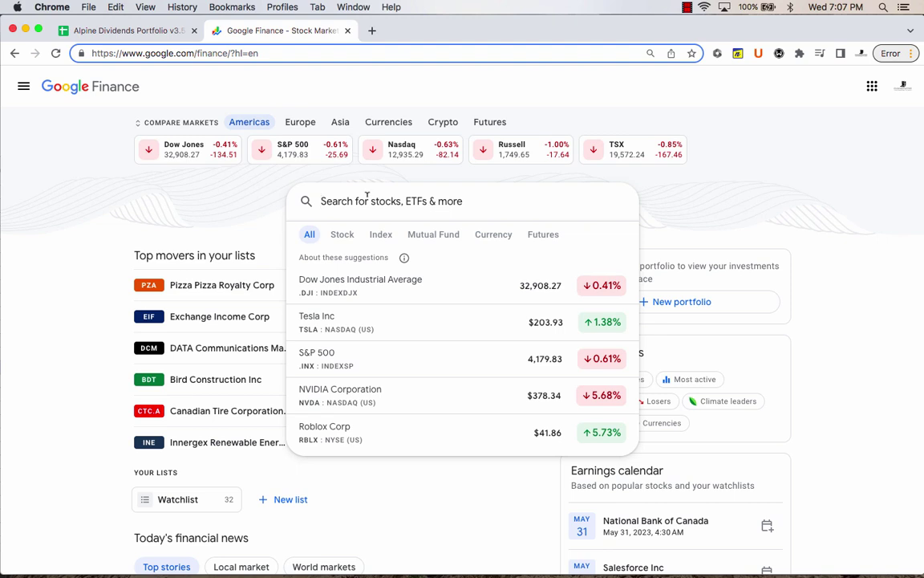
text(sru)
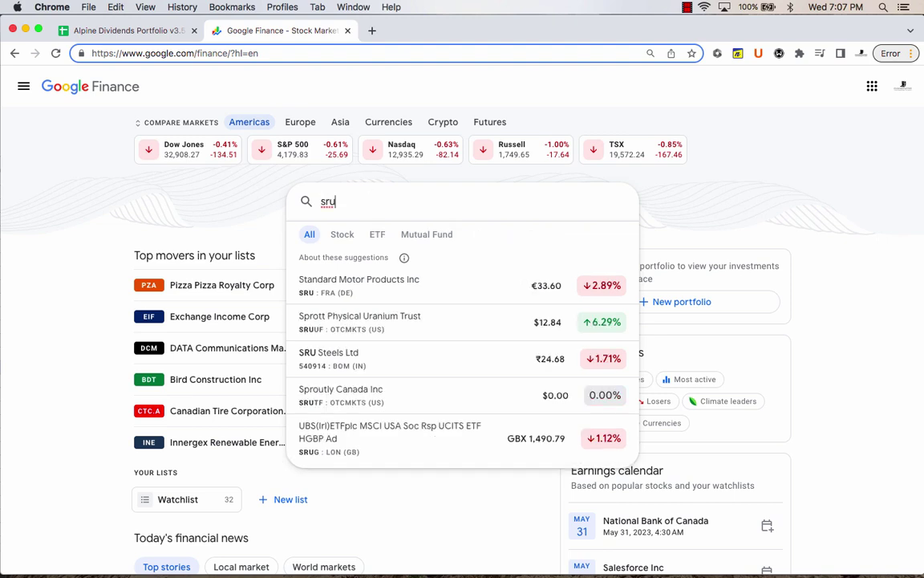
text(.un)
key(BackSpace)
key(BackSpace)
key(BackSpace)
key(BackSpace)
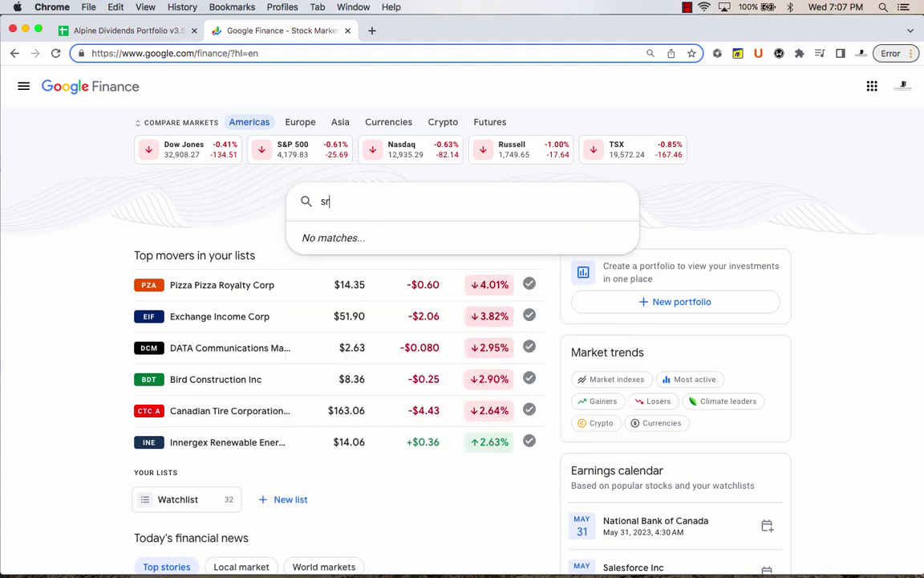
key(BackSpace)
key(BackSpace)
Search for the ticker rei.un and clear the search
text(r)
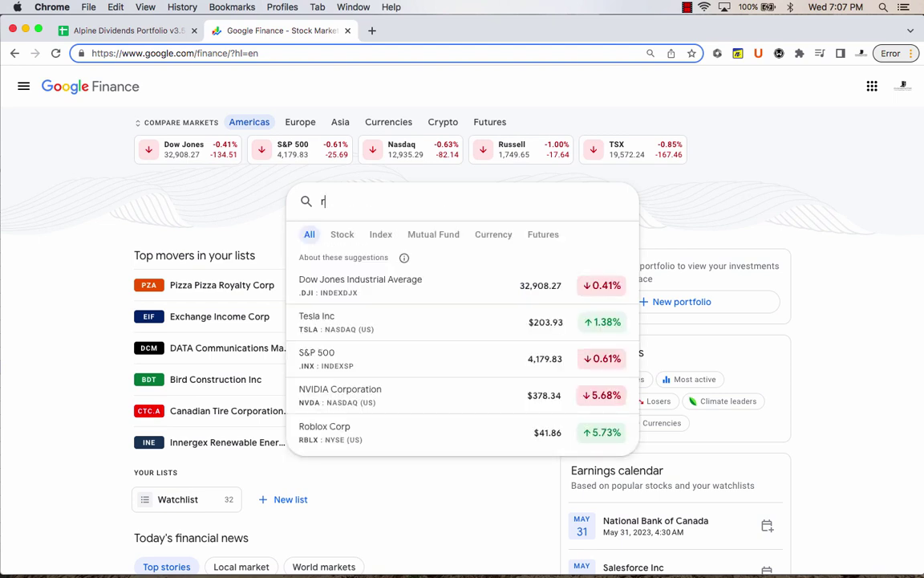
text(i)
key(BackSpace)
text(ei.un)
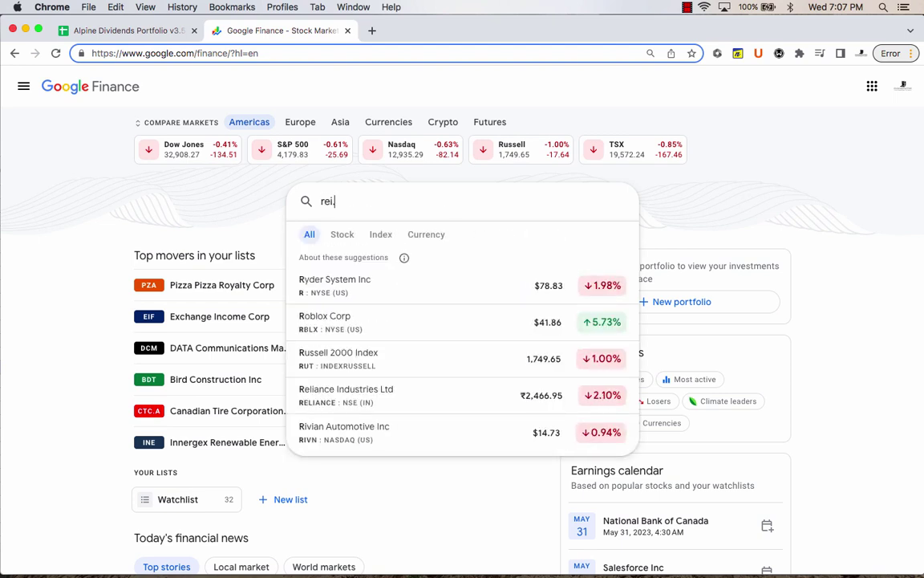
key(BackSpace)
key(BackSpace)
key(BackSpace)
key(BackSpace)
key(BackSpace)
key(BackSpace)
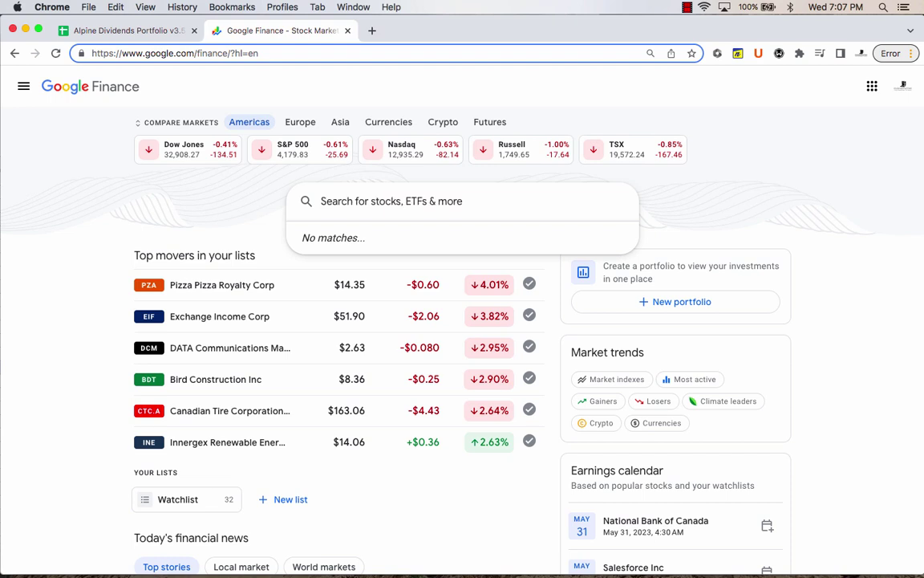
Search for riocan by company name instead of by ticker
text(rico)
key(BackSpace)
key(BackSpace)
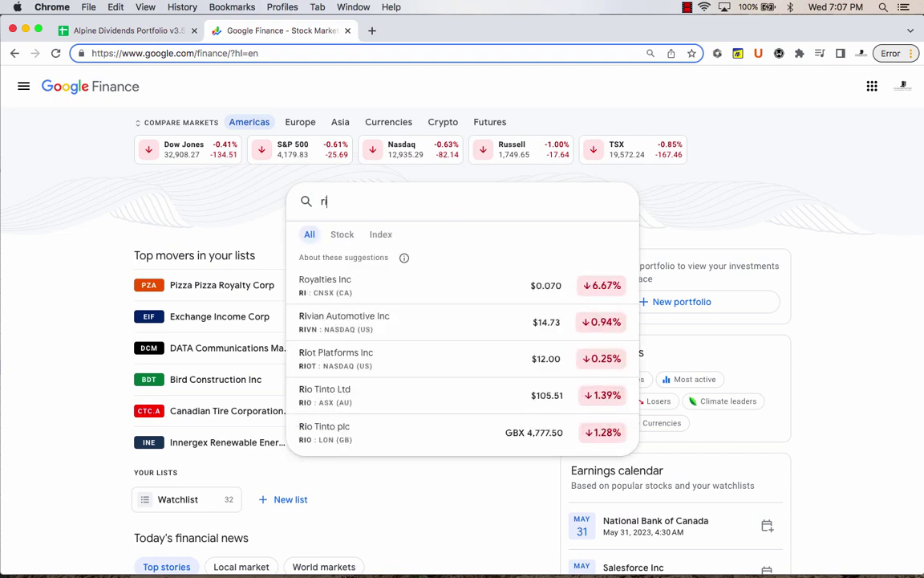
text(ocan)
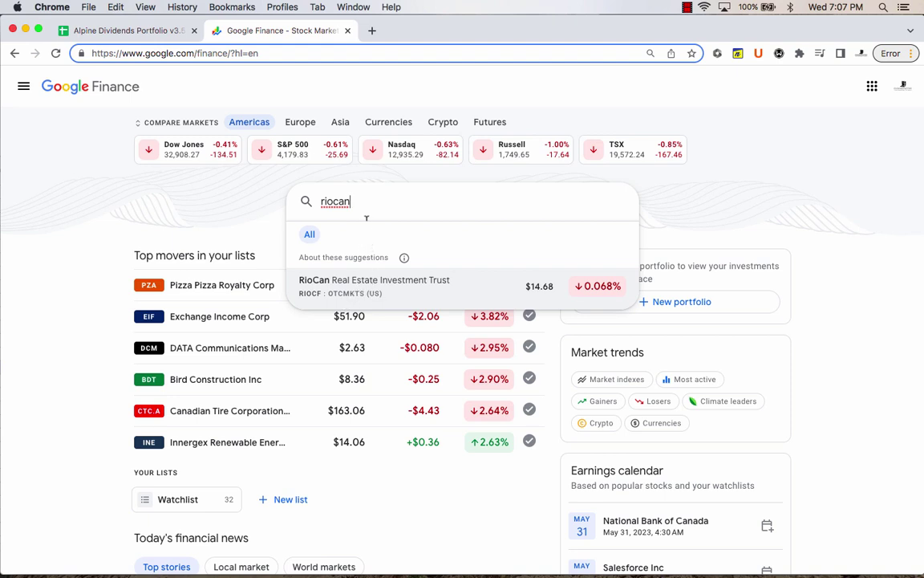
Search for sru.u and for smartcentres, and clear the search
drag(359, 203, 319, 200)
text(sru.u)
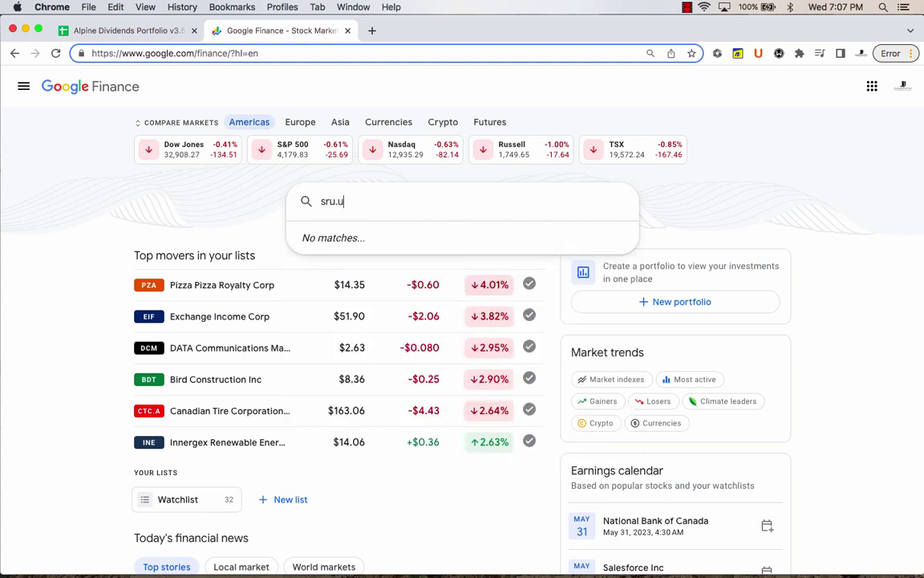
key(BackSpace)
key(BackSpace)
key(BackSpace)
key(BackSpace)
text(martce)
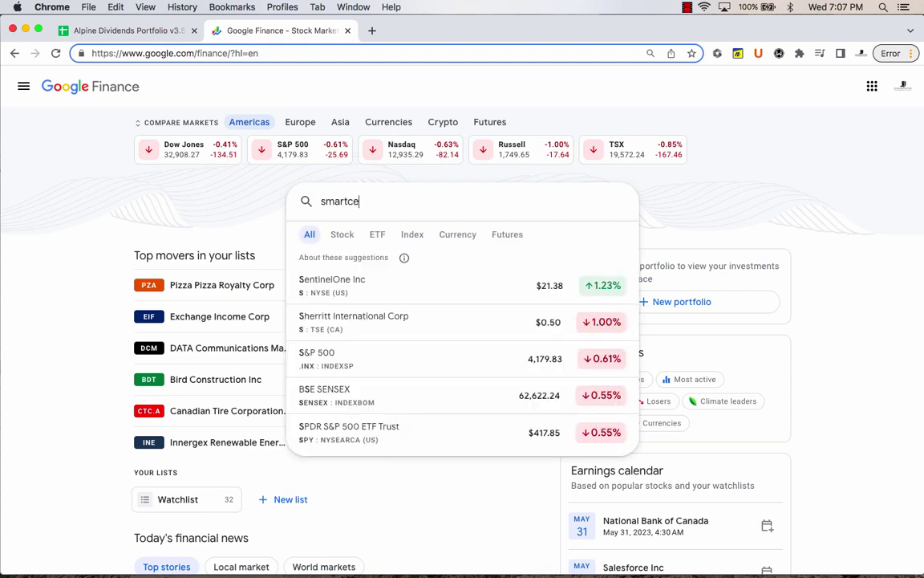
text(ntres)
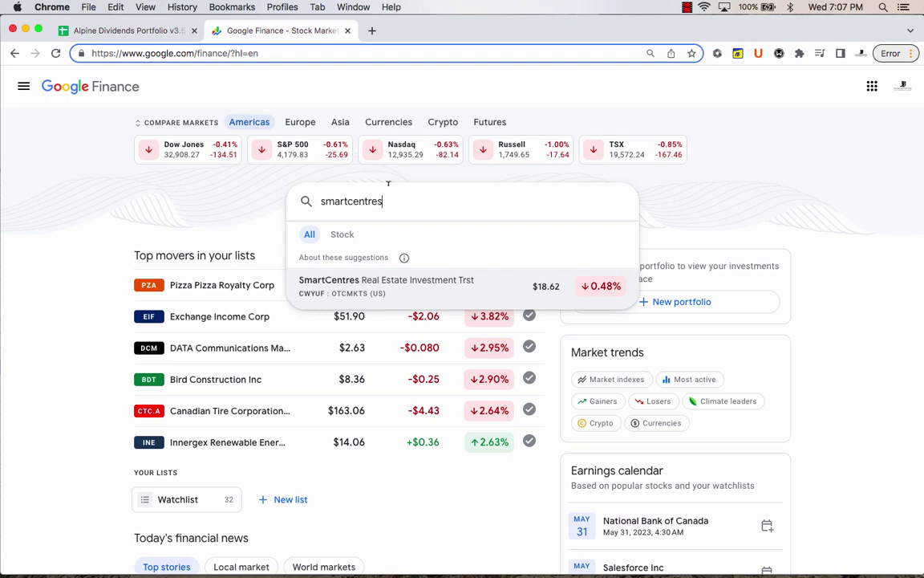
drag(393, 202, 309, 200)
key(BackSpace)
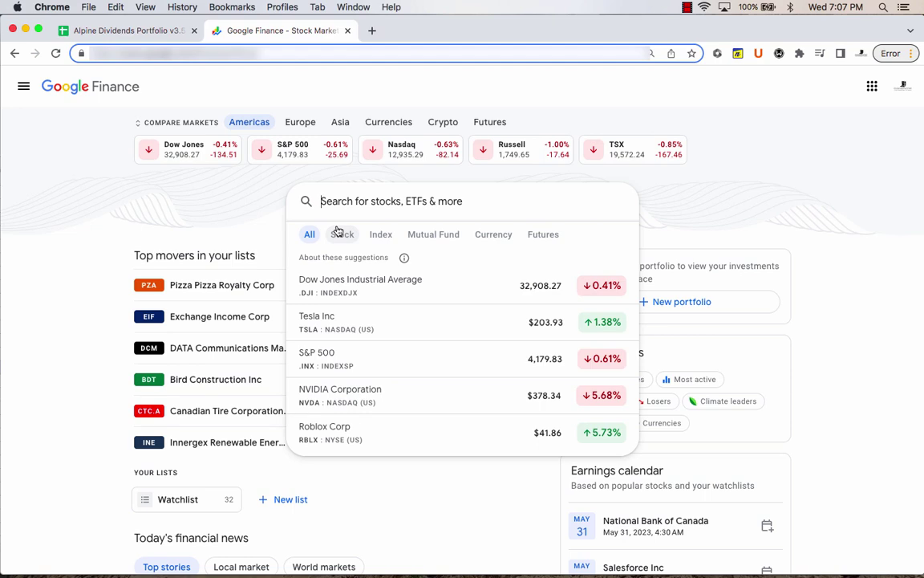
Return to the Alpine Dividends Portfolio spreadsheet and sort the Portfolio sheet by Current Value, Z → A
click(138, 32)
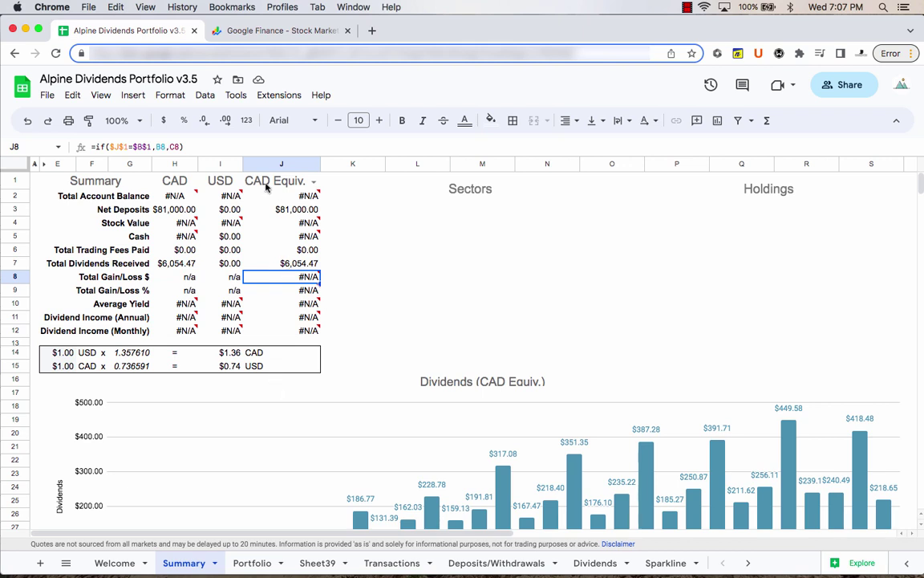
click(253, 563)
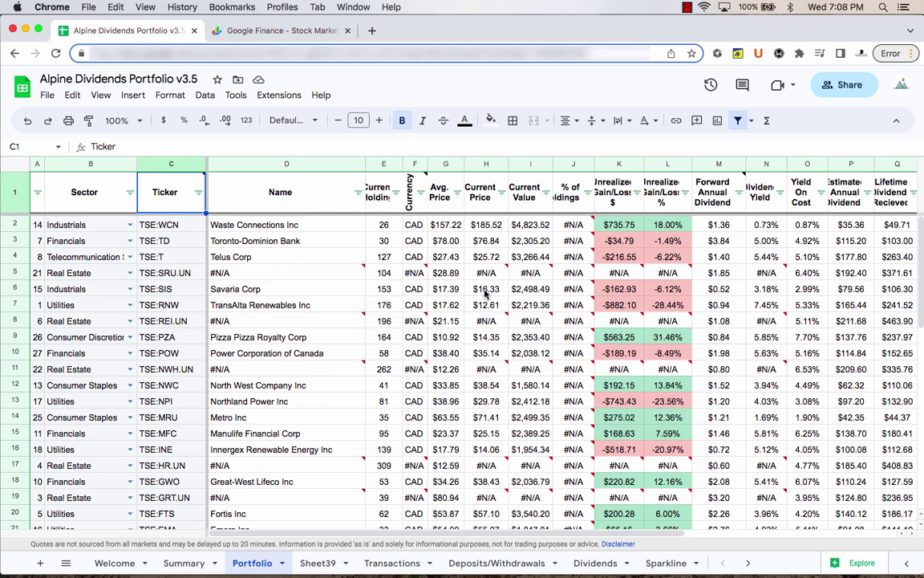
click(545, 198)
click(419, 238)
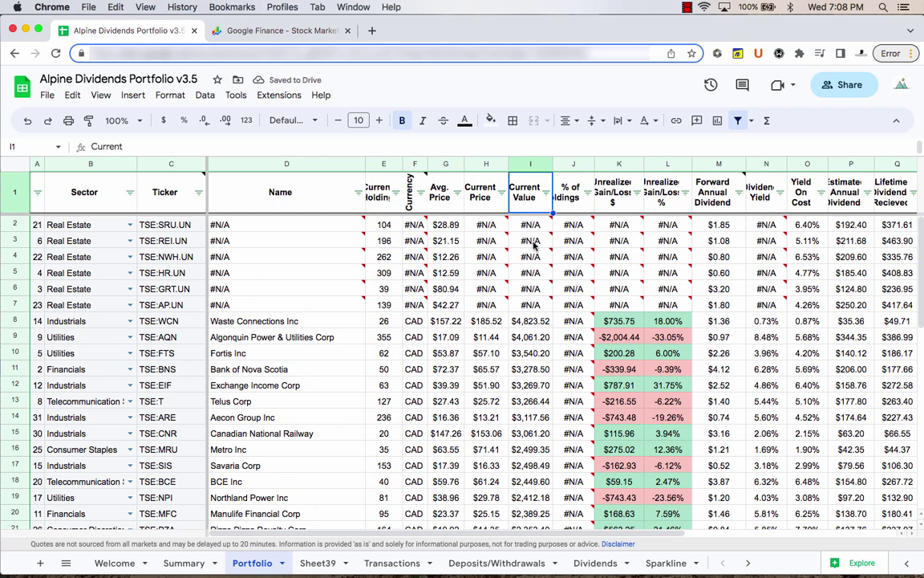
Sort the holdings by Sector, Z → A, and select the Real Estate sector cells
click(129, 192)
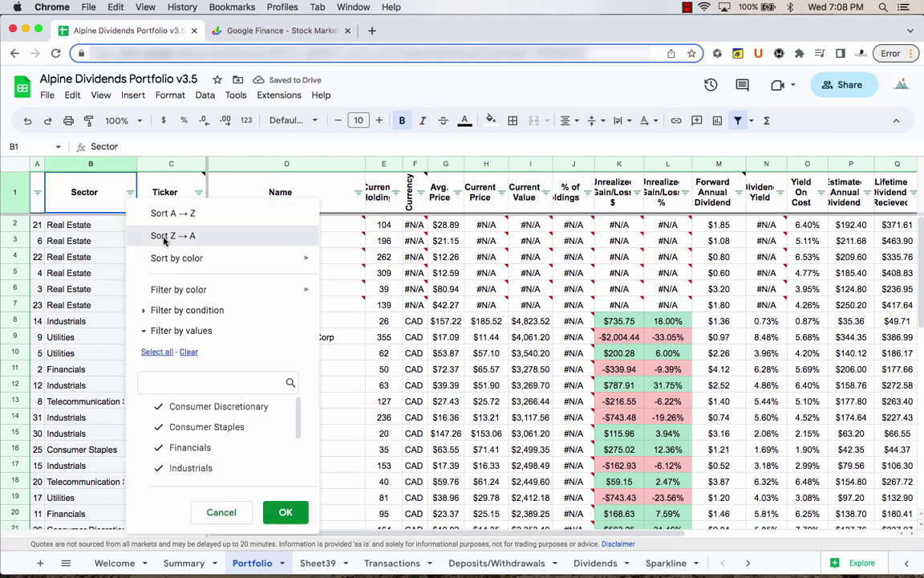
click(165, 236)
scroll(85, 313, down, 1)
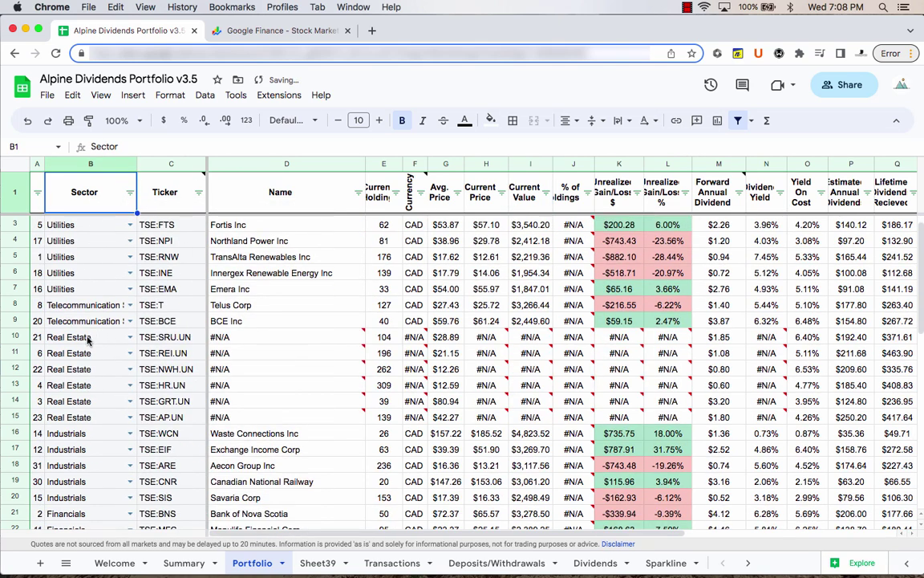
drag(88, 341, 80, 416)
Sort the holdings by Current Value, Z → A, and select a failing Current Value cell in the Real Estate rows
click(545, 192)
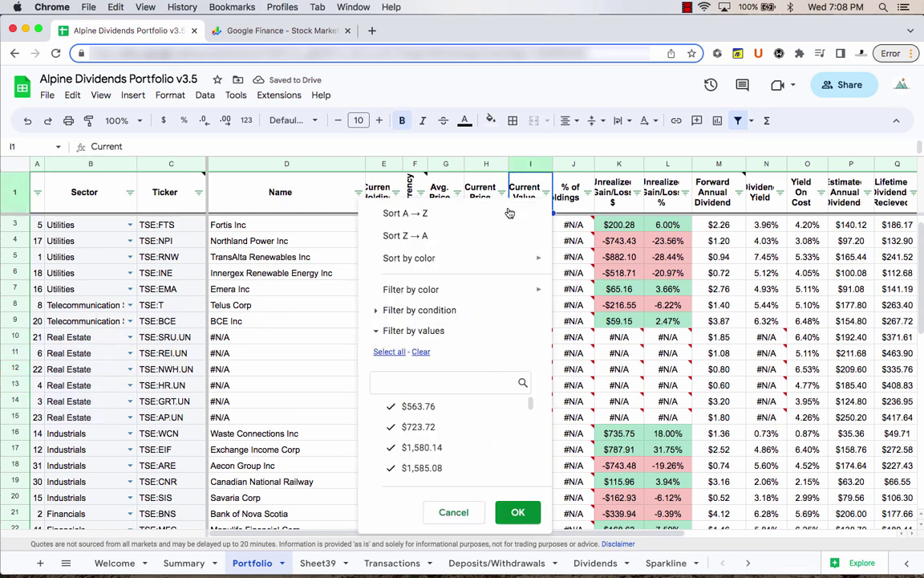
click(473, 235)
click(528, 239)
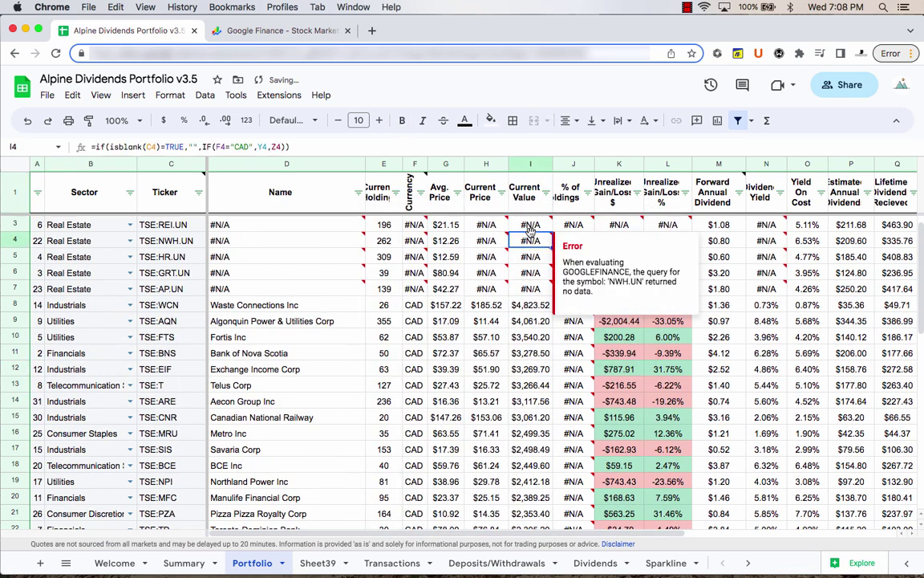
Remove the filter from the Portfolio sheet
click(130, 192)
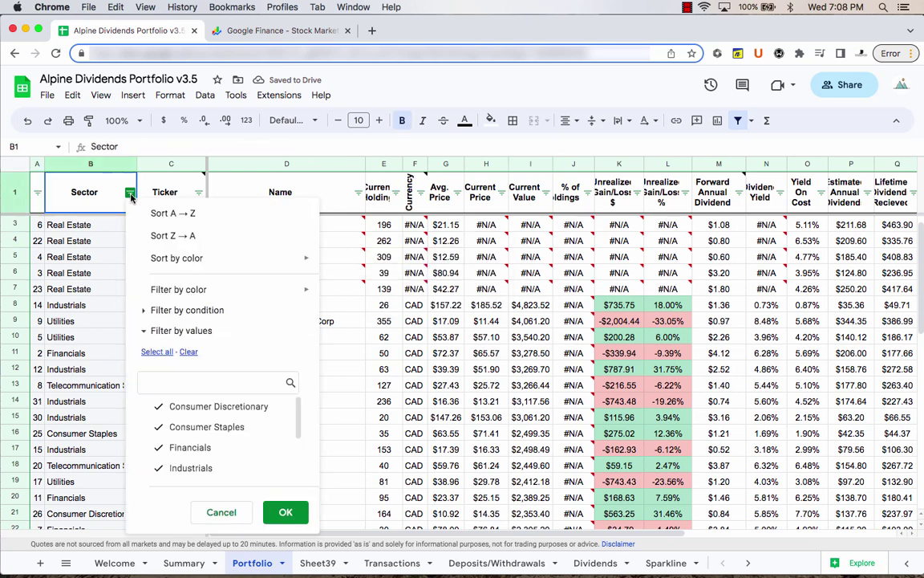
click(418, 294)
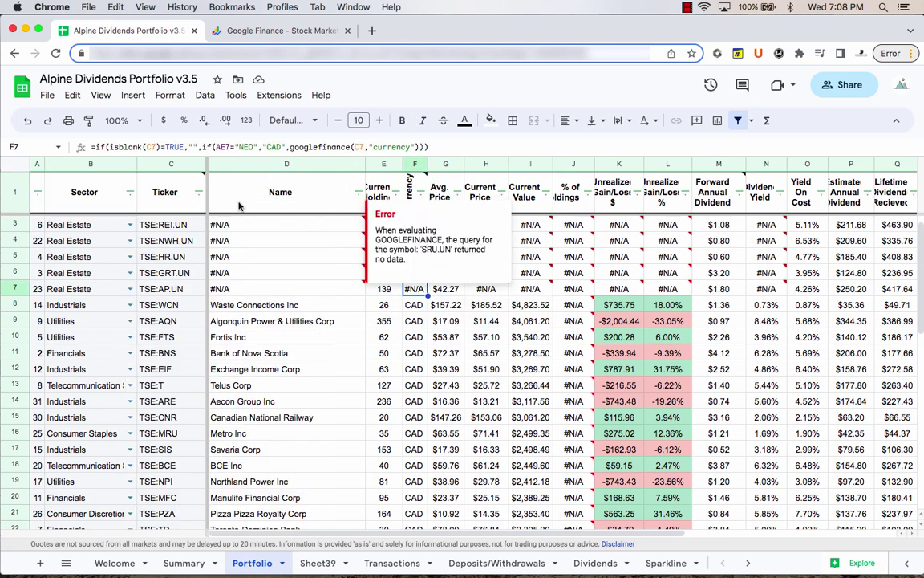
click(454, 371)
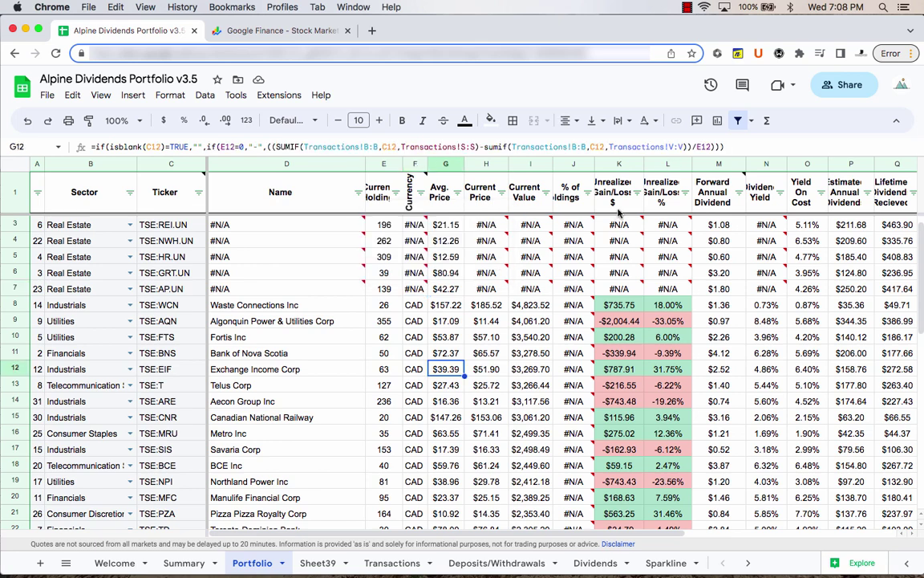
click(739, 121)
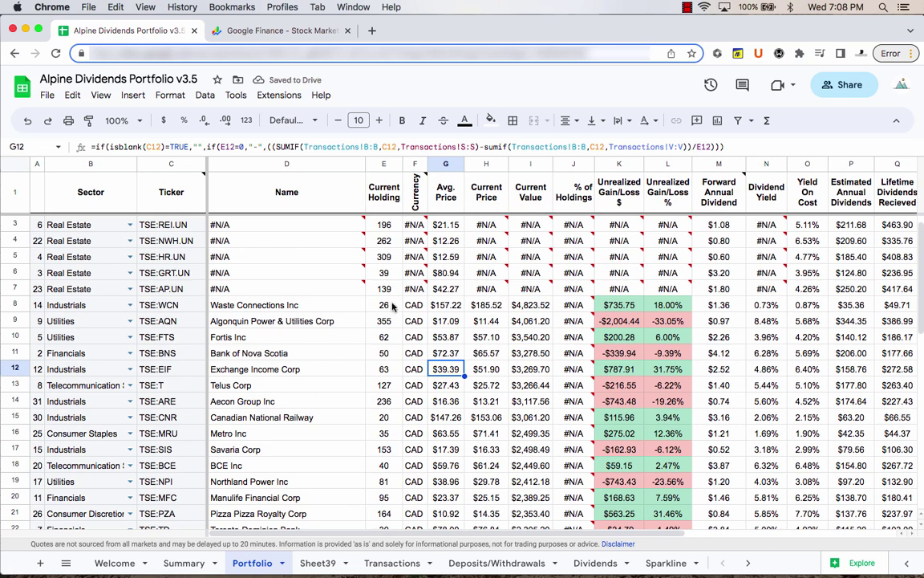
click(325, 356)
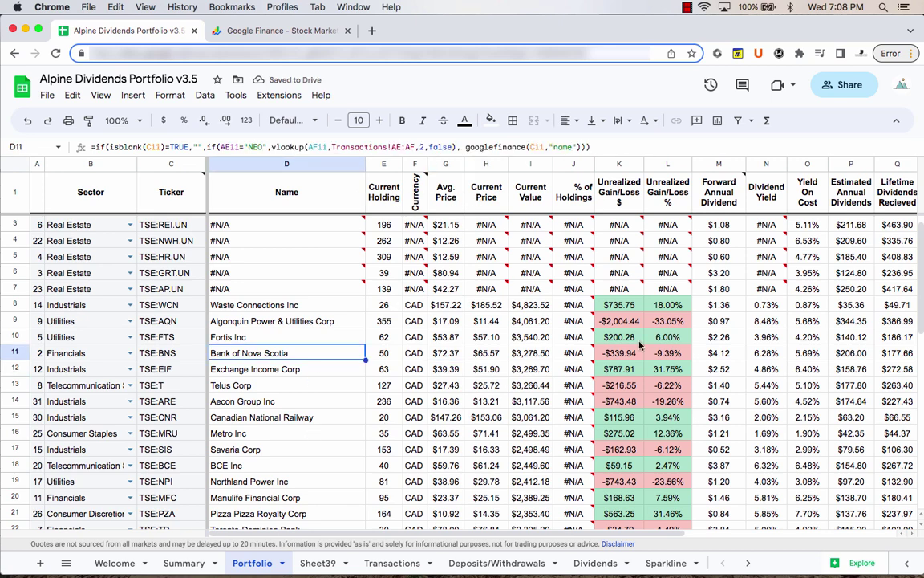
click(446, 401)
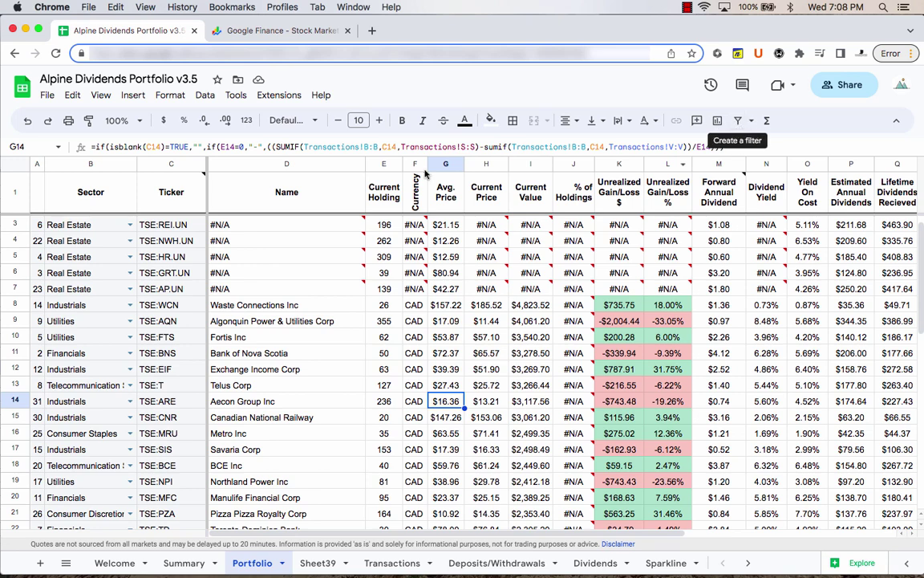
Create a filter on the Portfolio data range A1:U32
click(170, 95)
mouse_move(205, 95)
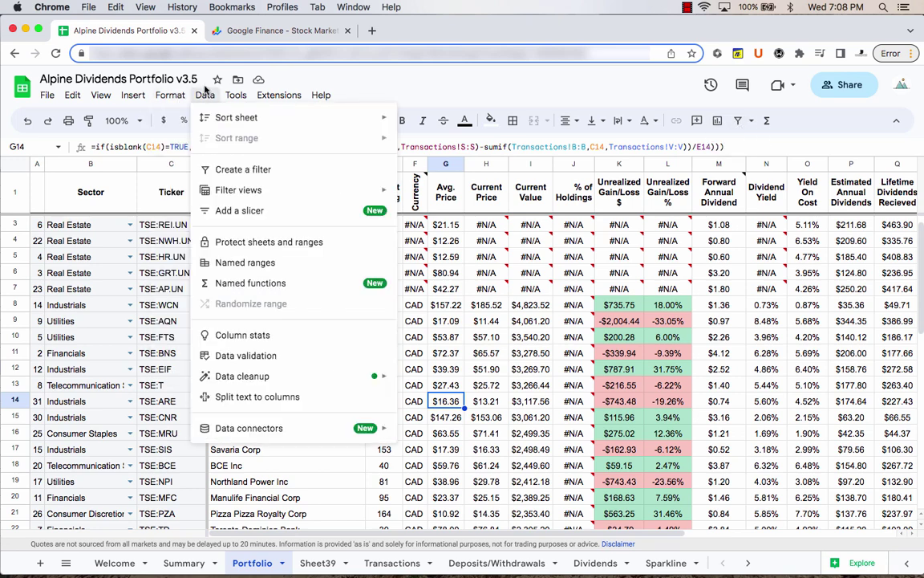
click(247, 170)
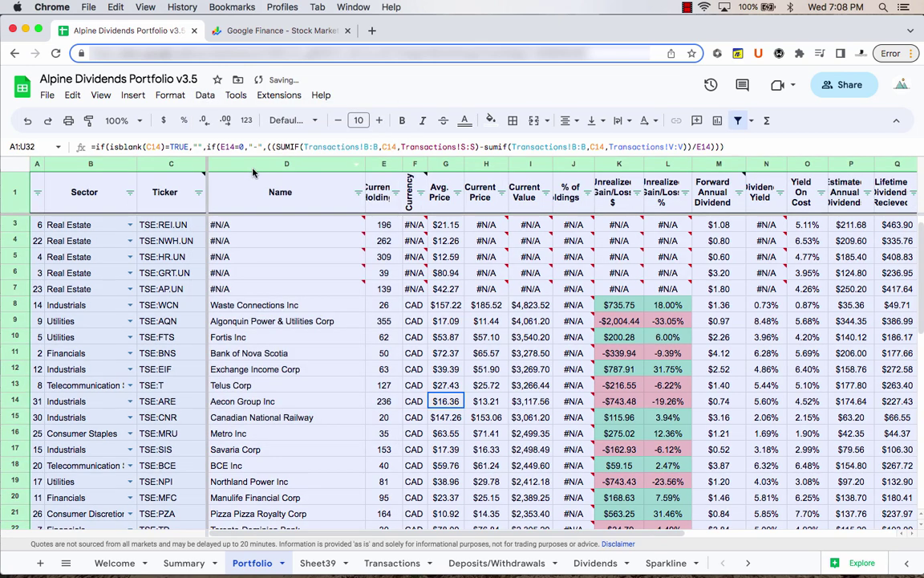
scroll(410, 241, up, 1)
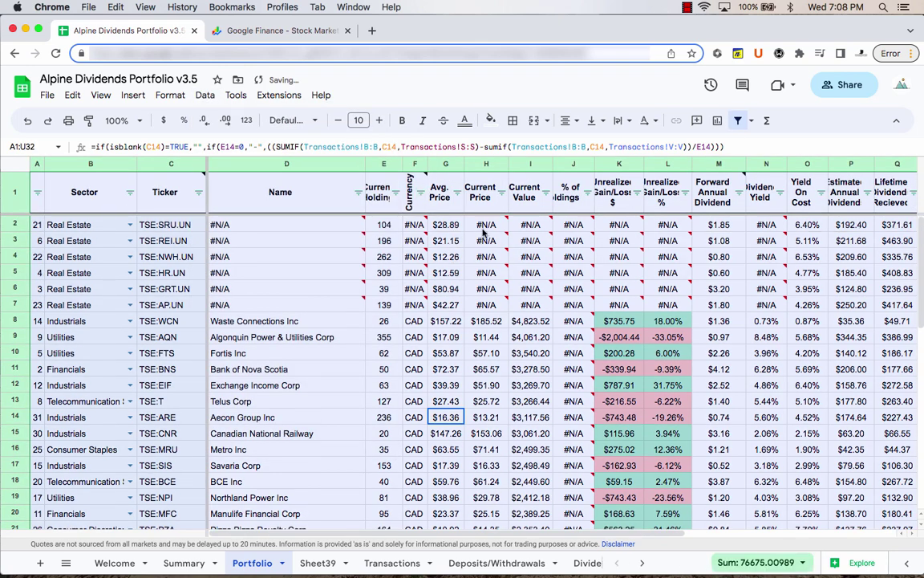
Inspect the Current Price error for TSE:NWH.UN and sort the holdings by Sector, Z → A
mouse_move(496, 257)
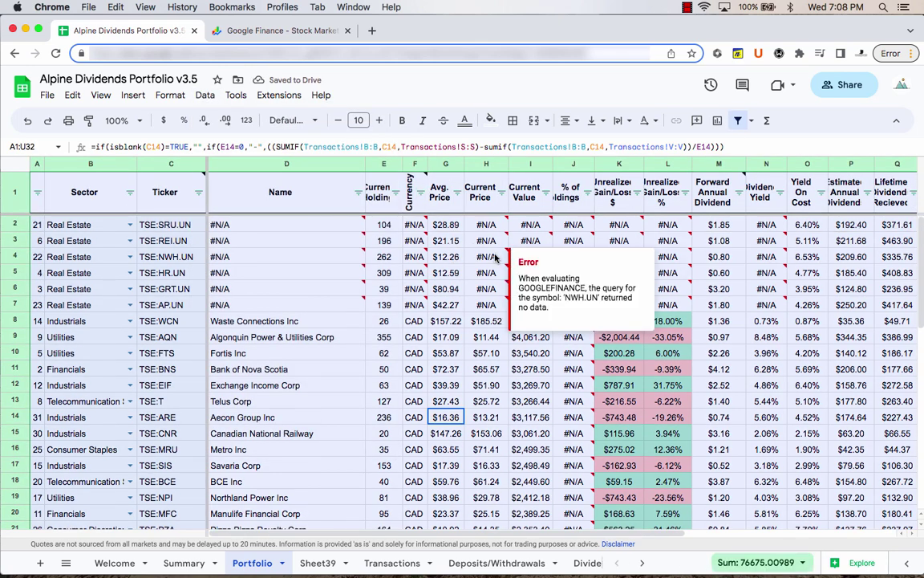
click(495, 258)
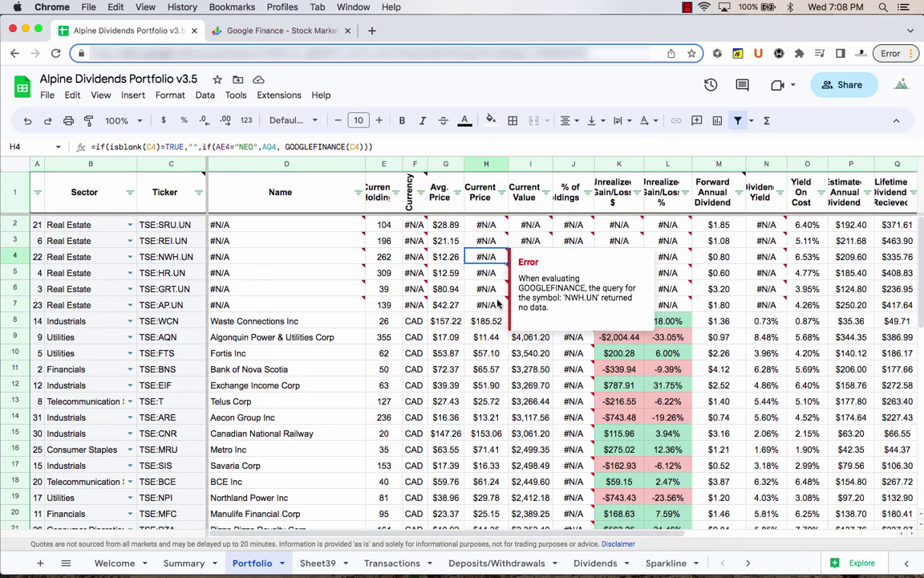
click(128, 191)
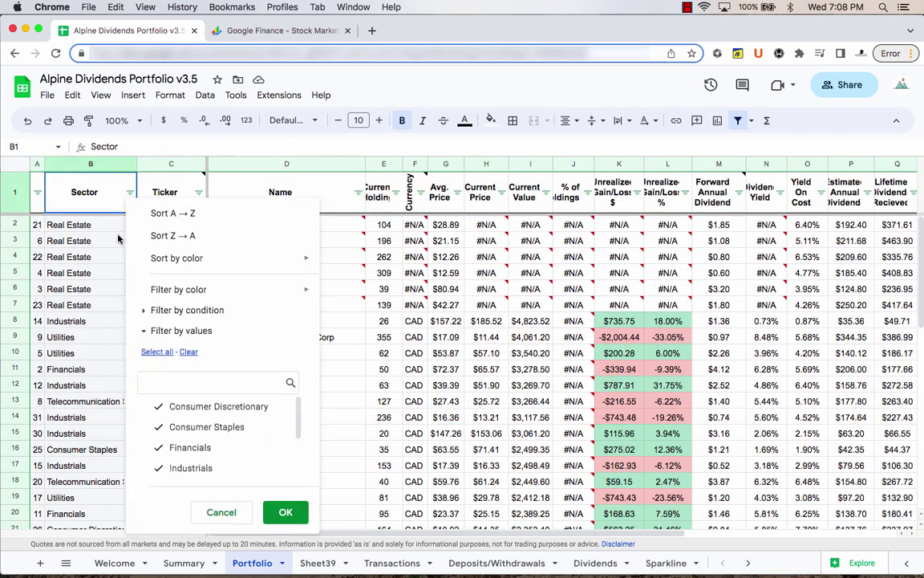
click(165, 235)
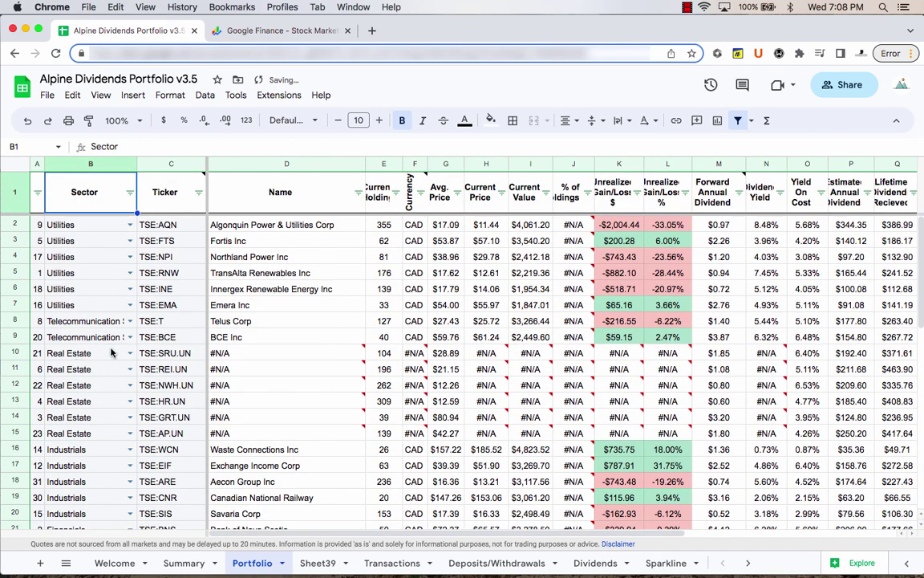
Delete the Current Price formulas of the six Real Estate holdings in H10:H15 and select H10
drag(487, 355, 491, 409)
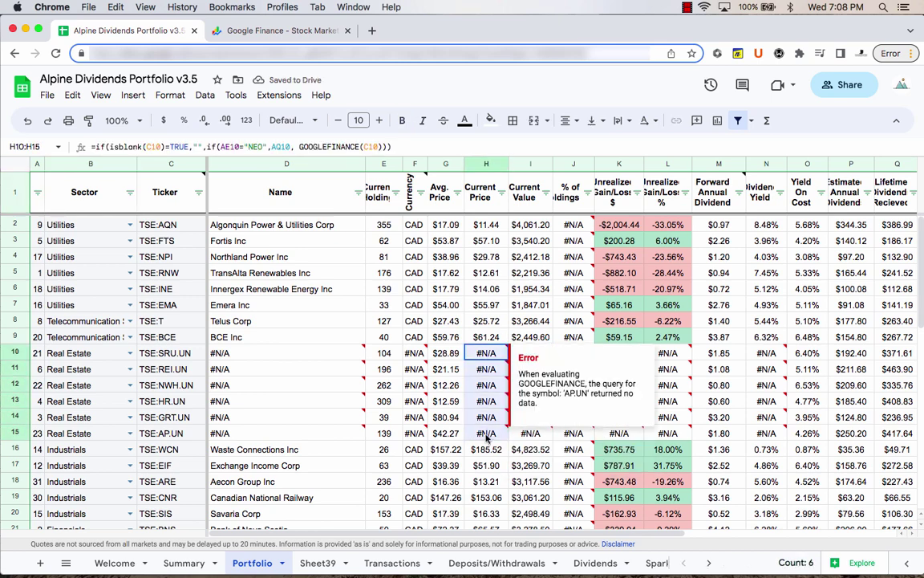
key(shift+Down)
key(shift+Down)
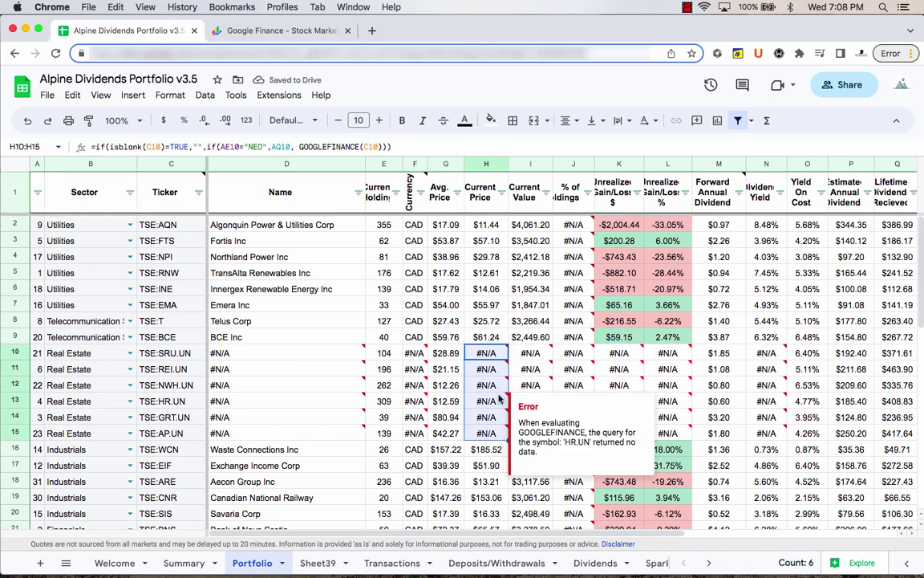
key(Delete)
click(486, 351)
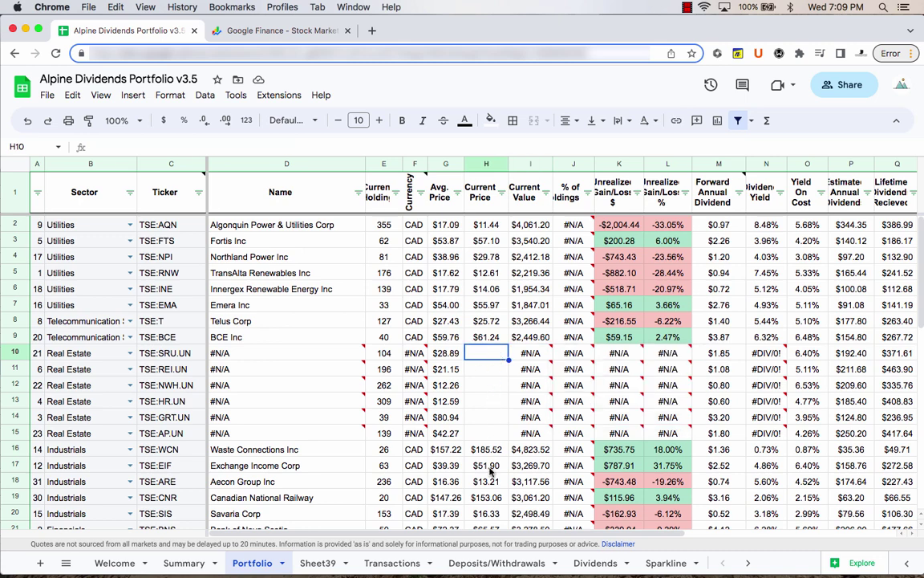
Fill the GOOGLEFINANCE Current Price formula from H16 up through H10 and inspect the errors on the Real Estate rows
key(Up)
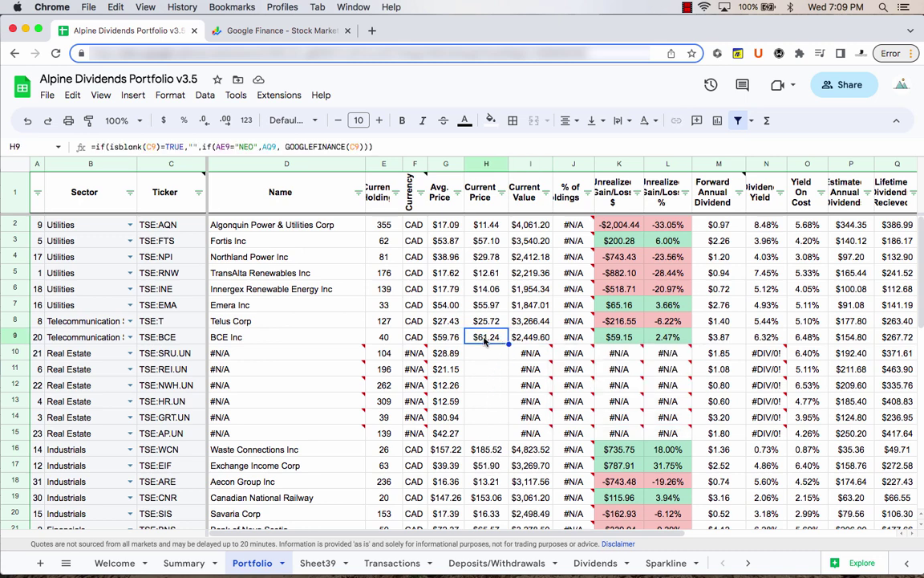
click(487, 451)
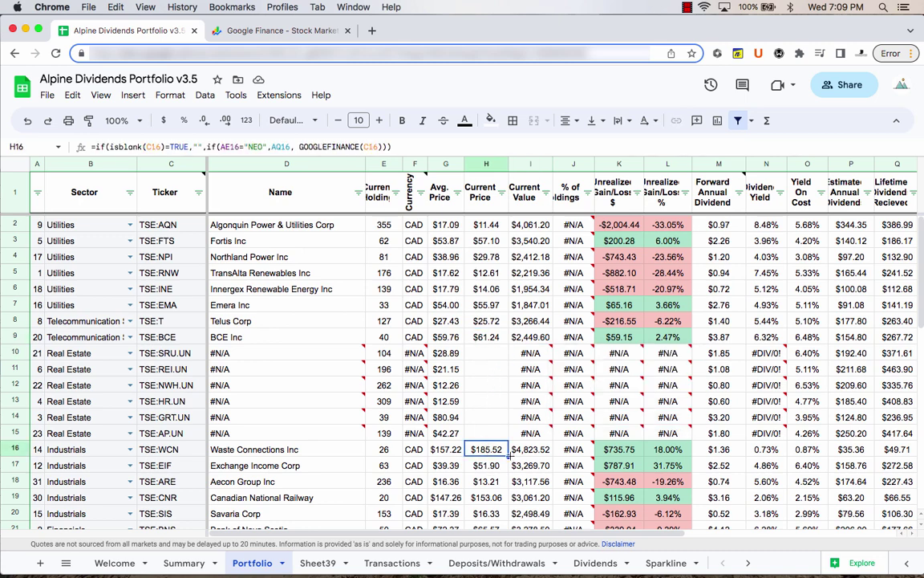
mouse_move(507, 455)
mouse_down()
mouse_move(487, 405)
mouse_move(425, 353)
mouse_move(461, 321)
mouse_move(507, 447)
mouse_up()
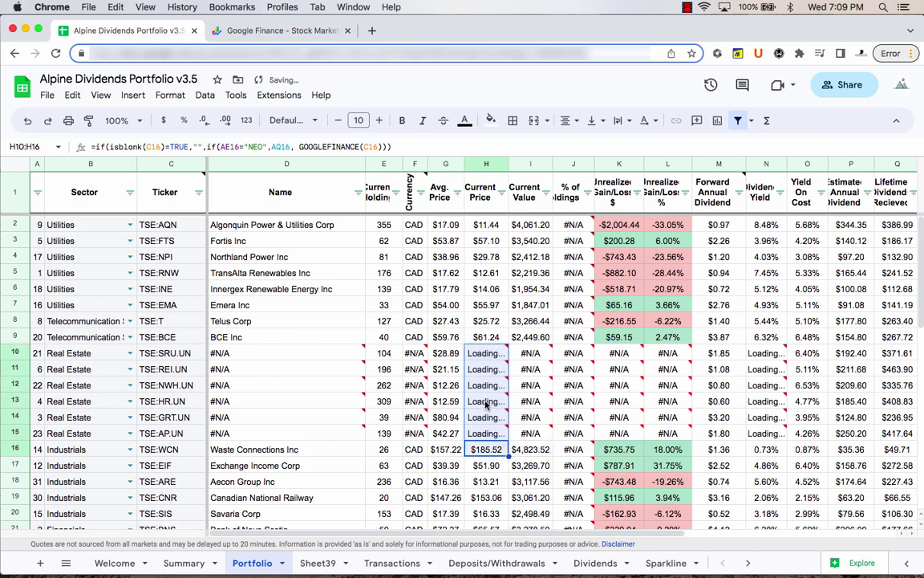
click(486, 353)
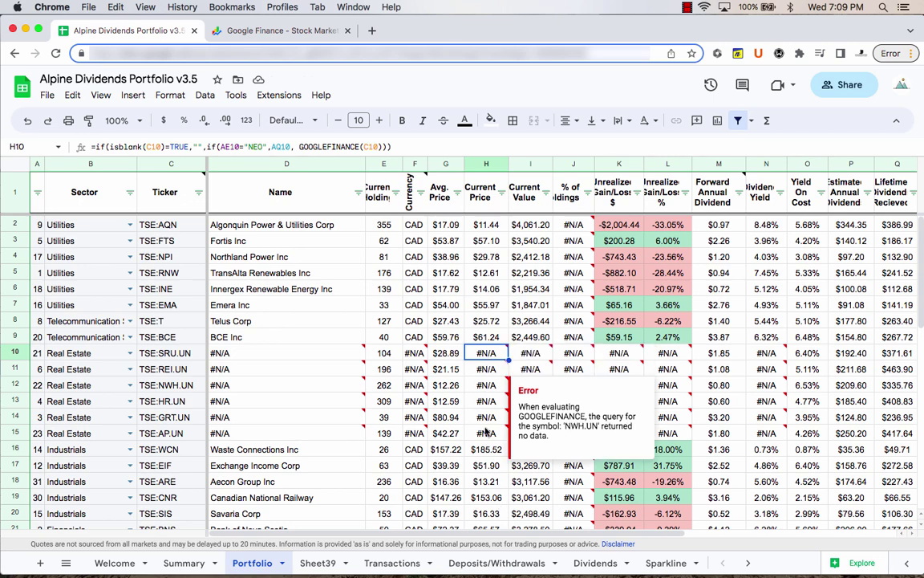
click(491, 337)
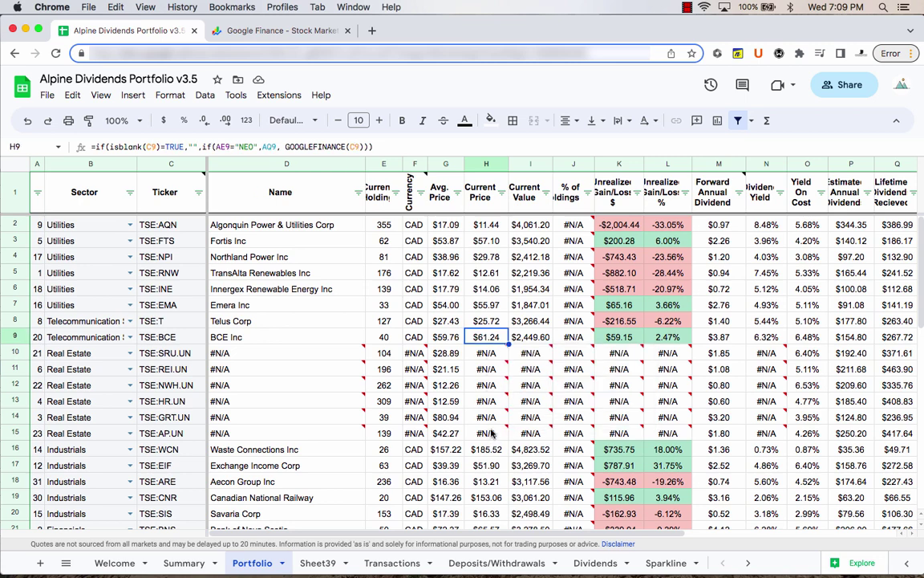
mouse_move(495, 398)
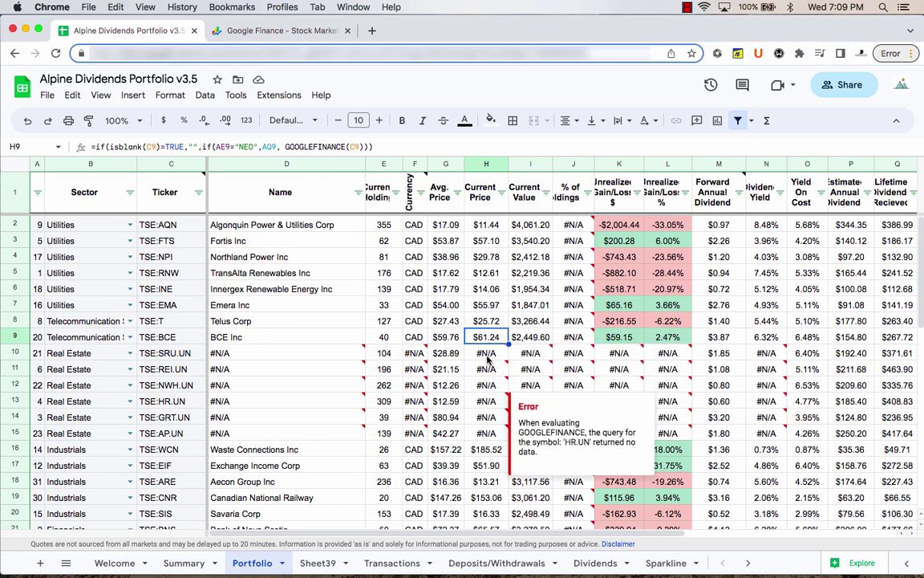
Delete the Current Price formulas in H10:H15 and select H10 for TSE:SRU.UN
drag(485, 354, 489, 437)
key(Delete)
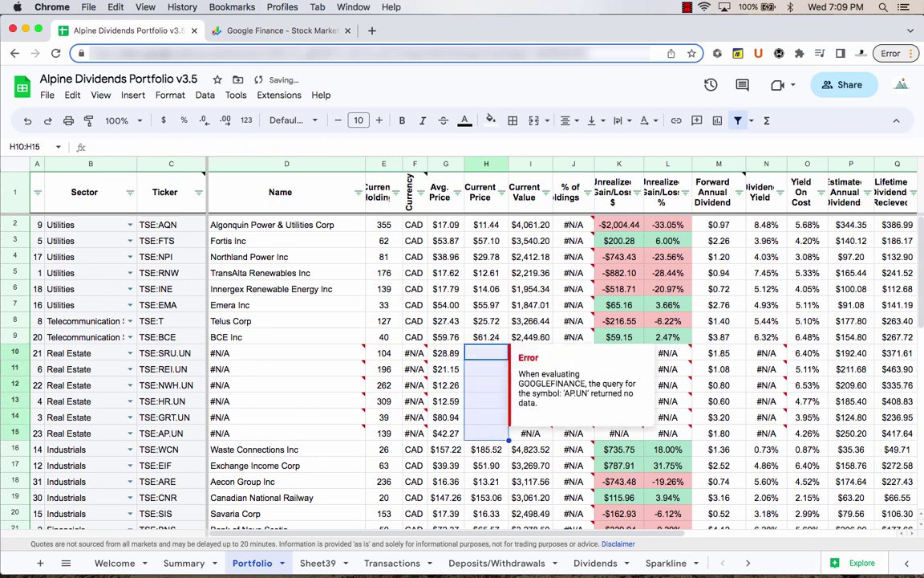
click(486, 385)
click(489, 353)
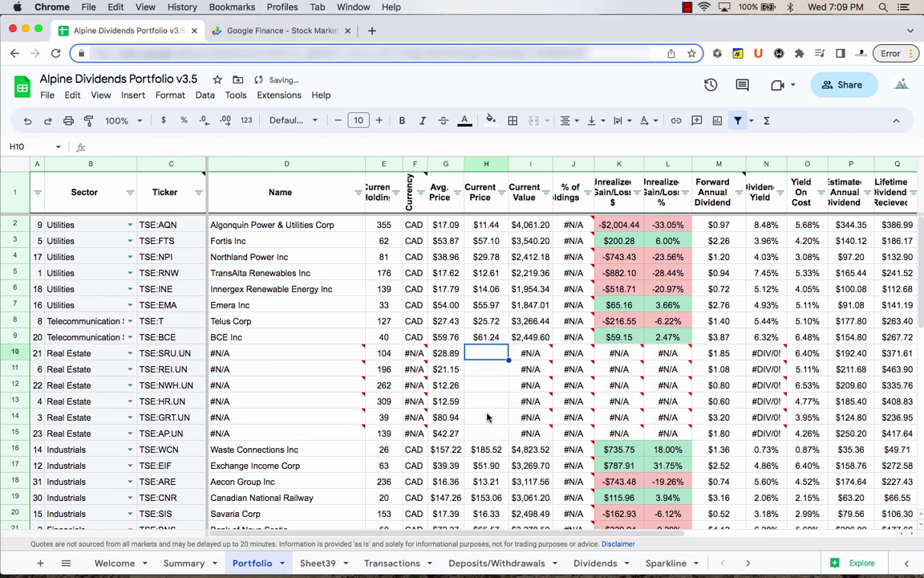
click(496, 419)
click(495, 434)
click(485, 357)
Copy the Variation 1 importxml formula from the TextEdit note and paste it into H10 of the Portfolio sheet in Chrome
key(super+Tab)
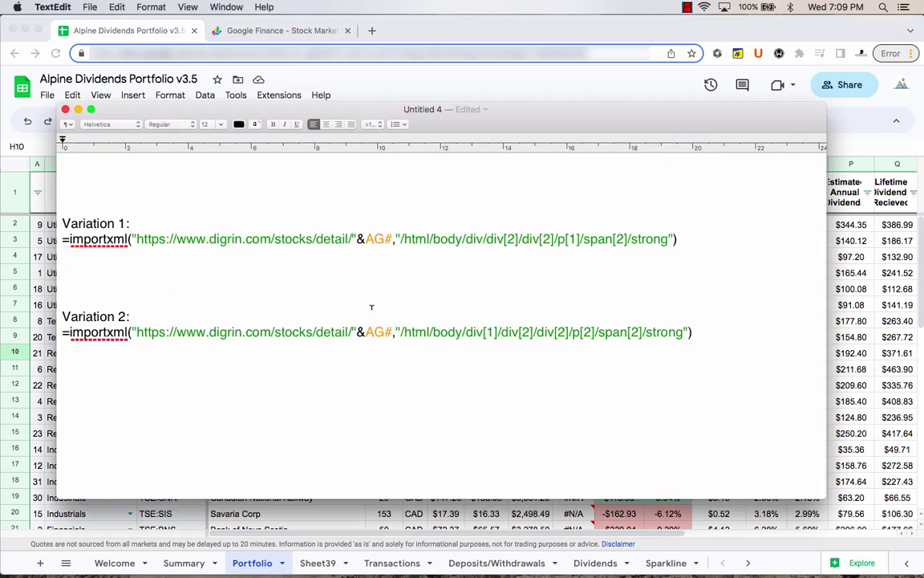
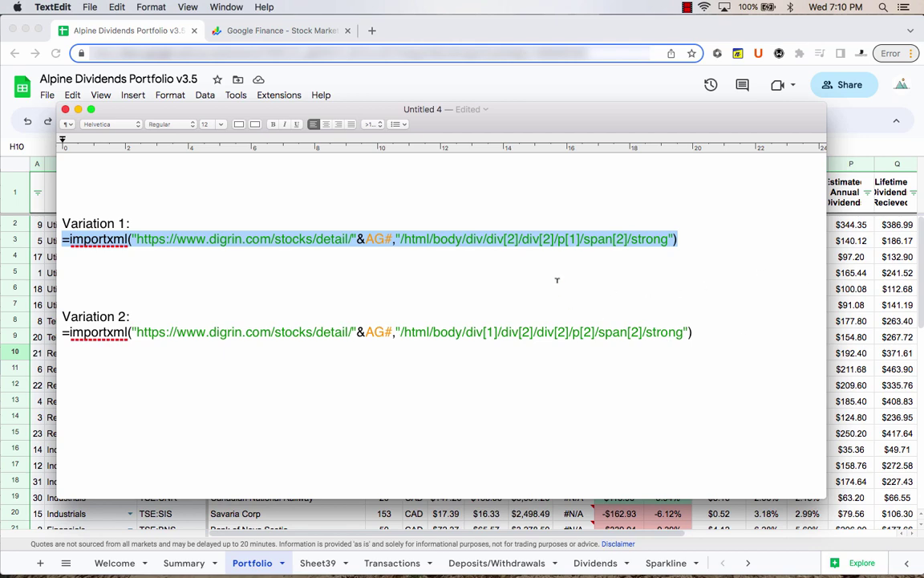
key(super+Tab)
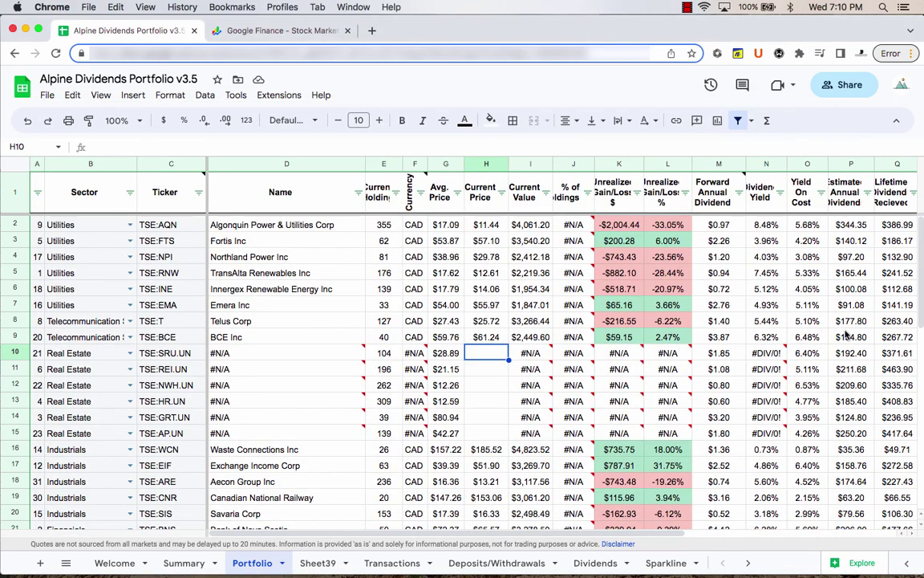
click(493, 337)
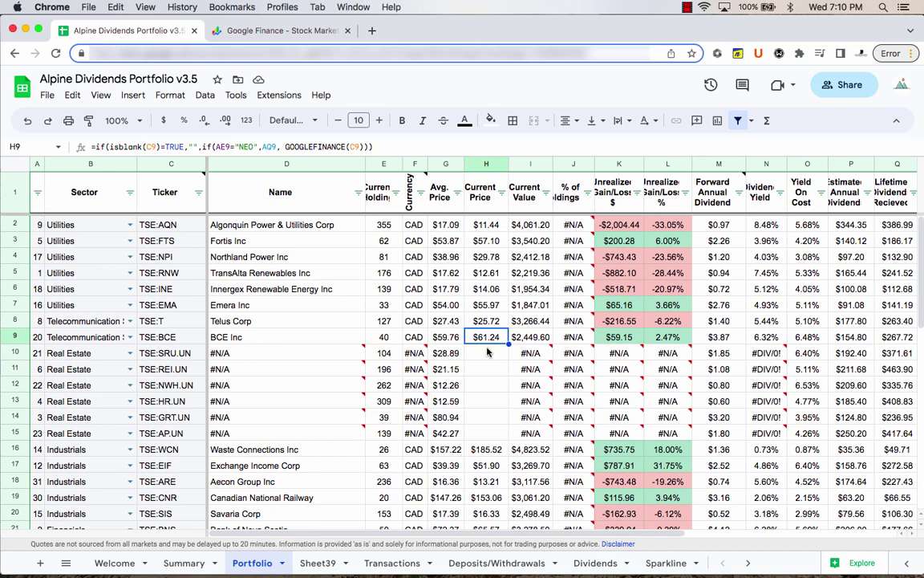
click(487, 351)
double_click(487, 351)
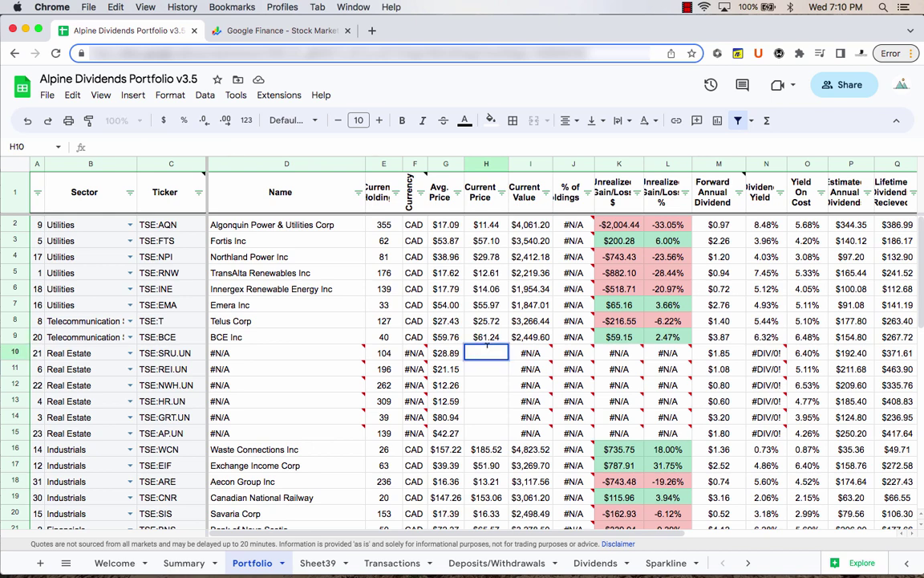
text(=importxml("https://www.digrin.com/stocks/detail/"&AG#,"/html/body/div/div[2]/div[2]/p[1]/span[2]/strong"))
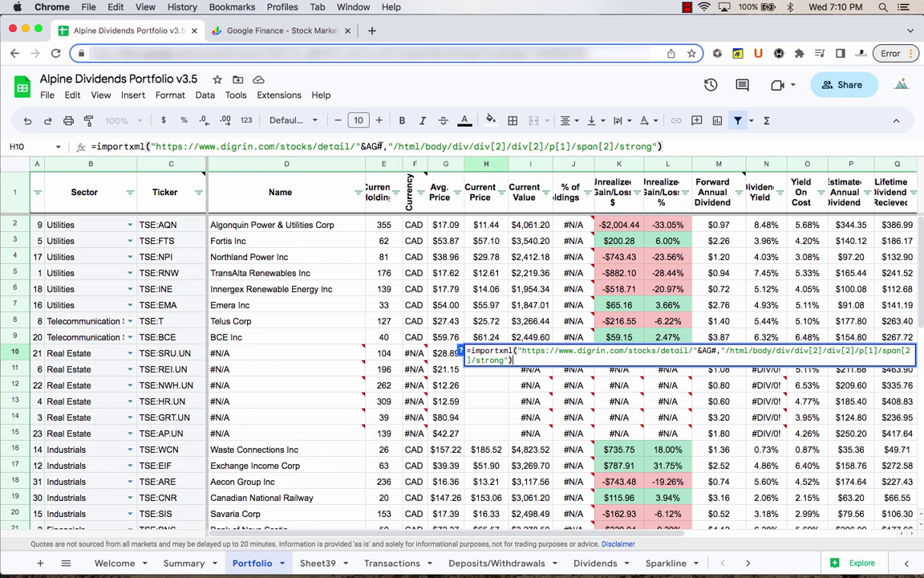
Replace the AG# placeholder in H10's importxml formula with AG10 and enter the formula
click(358, 146)
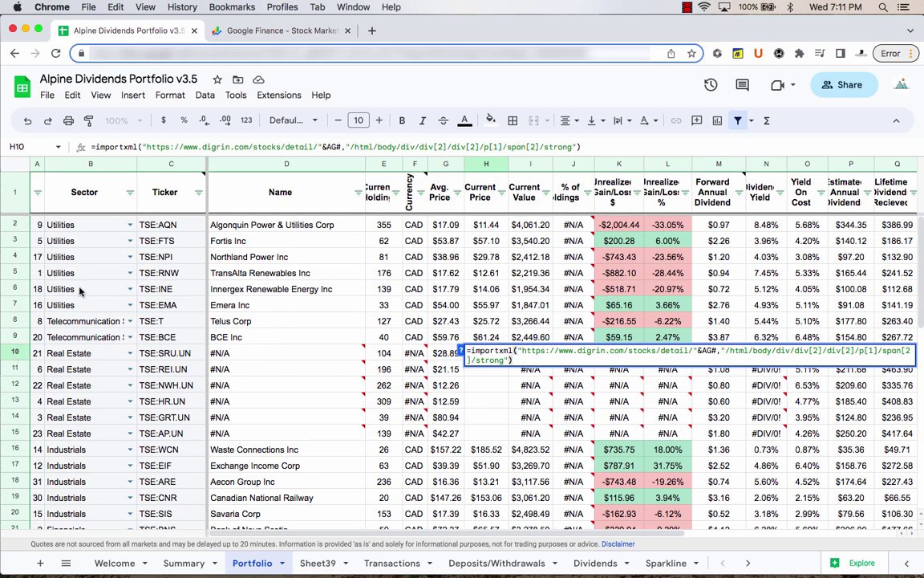
key(BackSpace)
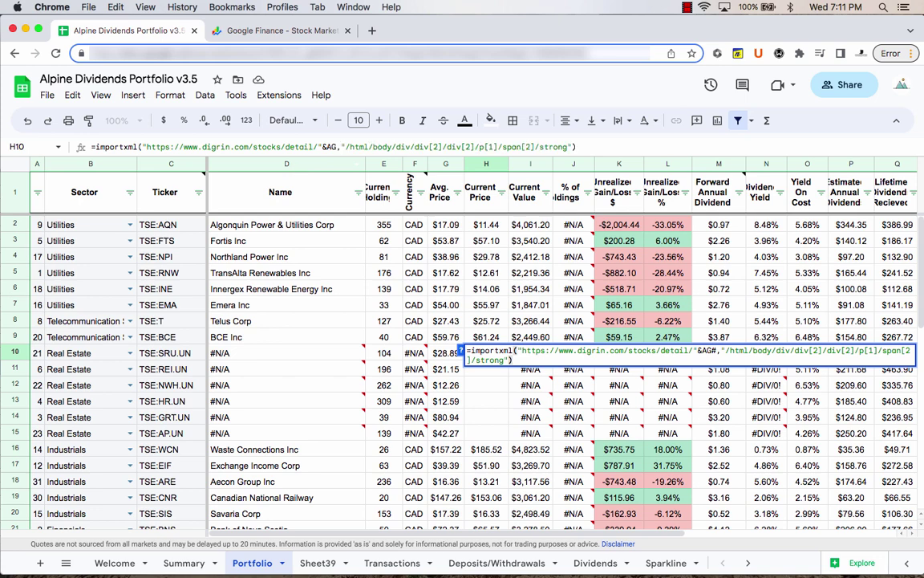
text(10)
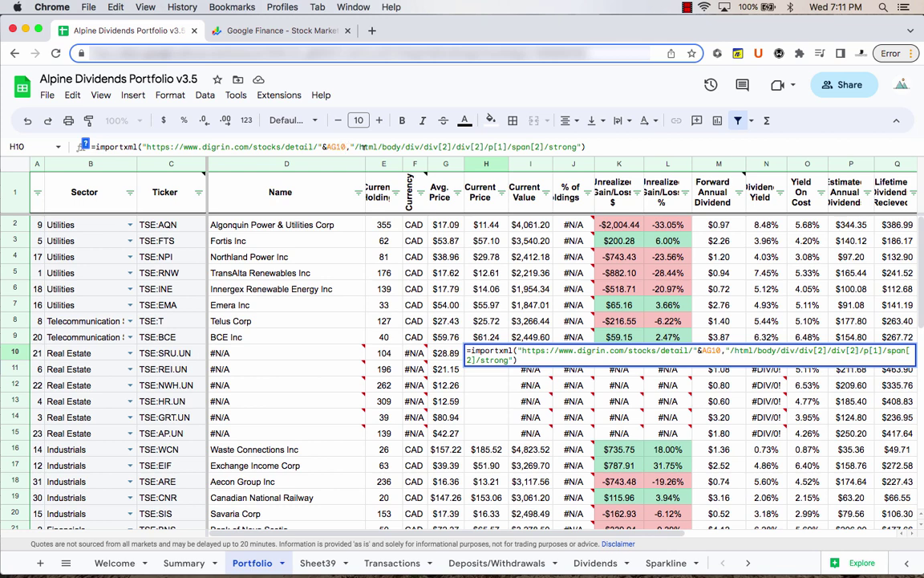
key(Return)
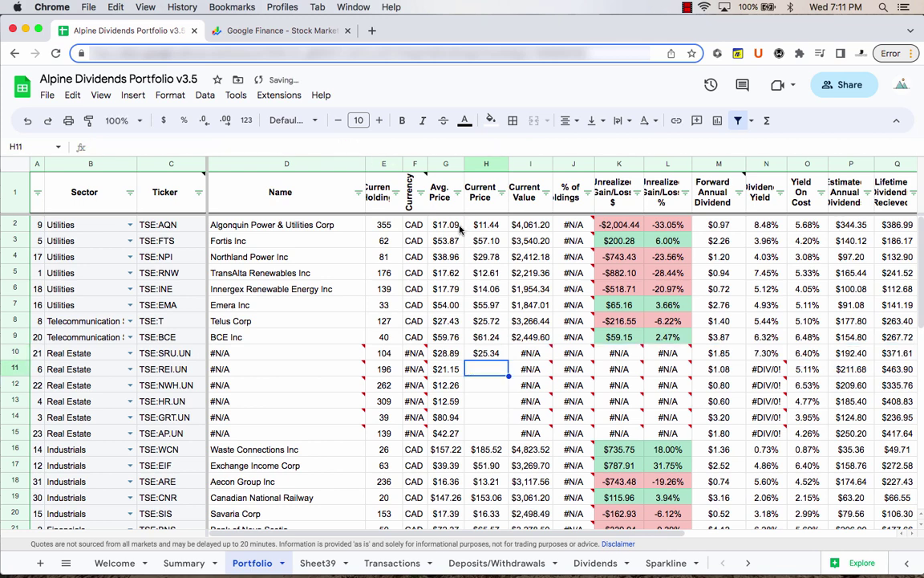
Compare H10's price with the SmartCentres quote on Yahoo Finance and fill the H10 formula down to H15
click(489, 354)
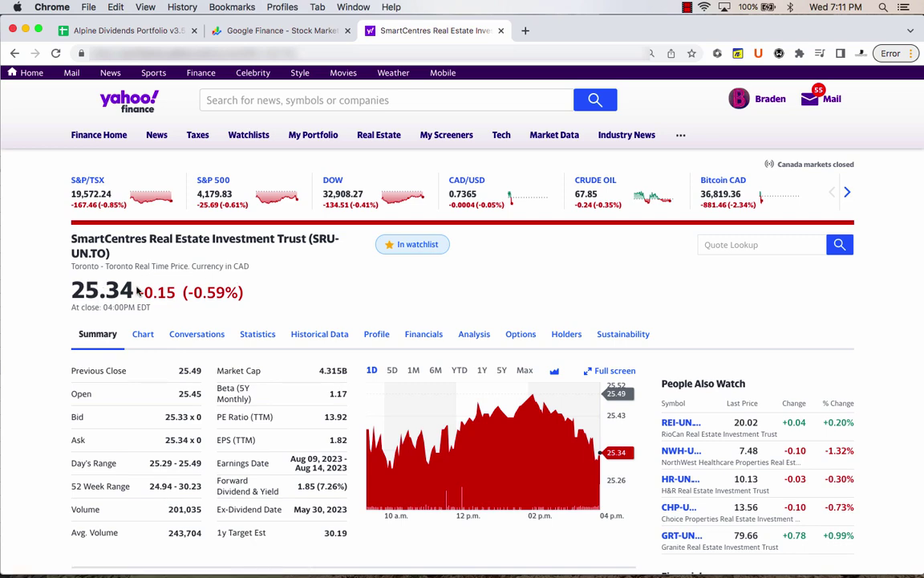
click(89, 32)
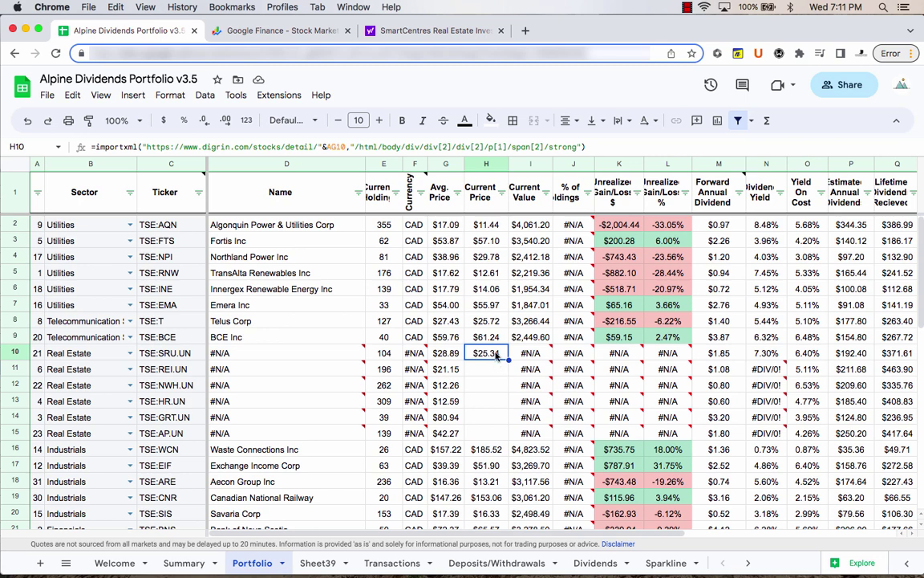
mouse_move(508, 360)
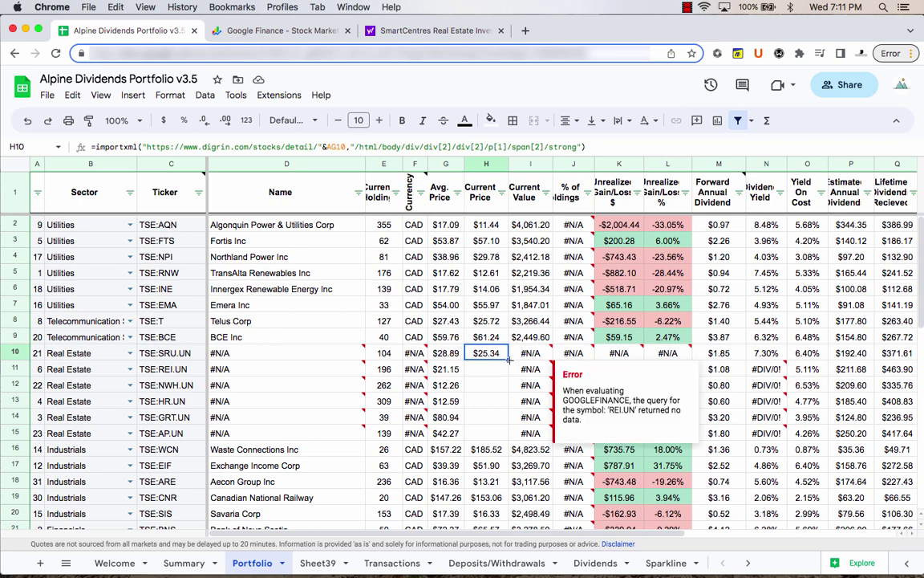
drag(508, 359, 499, 431)
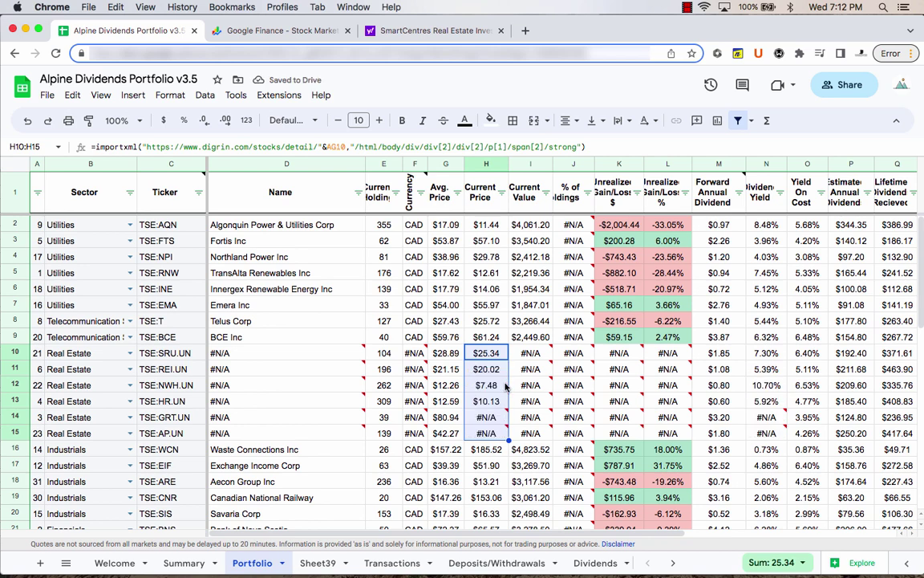
Examine the filled importxml formulas in H11:H15 and the errors for TSE:GRT.UN and TSE:AP.UN
click(490, 387)
click(491, 401)
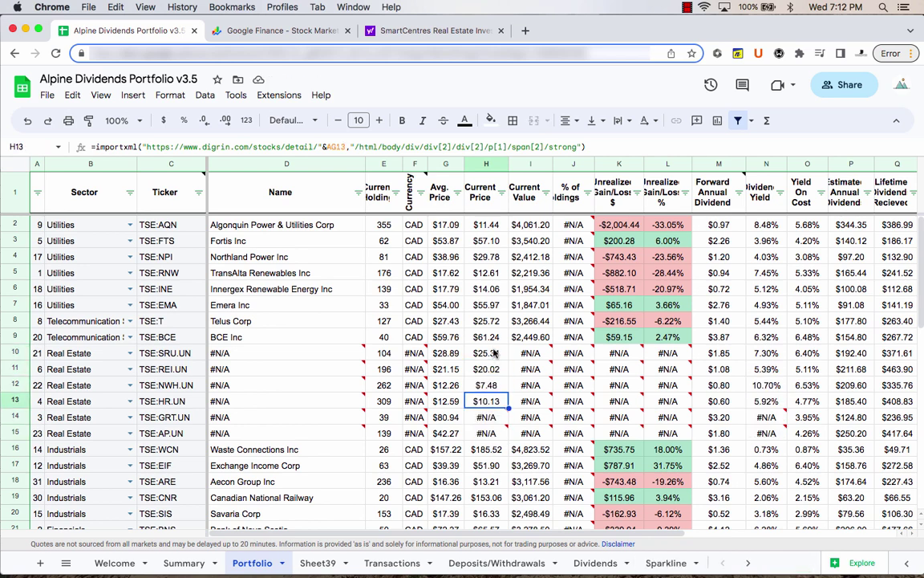
click(491, 418)
click(493, 432)
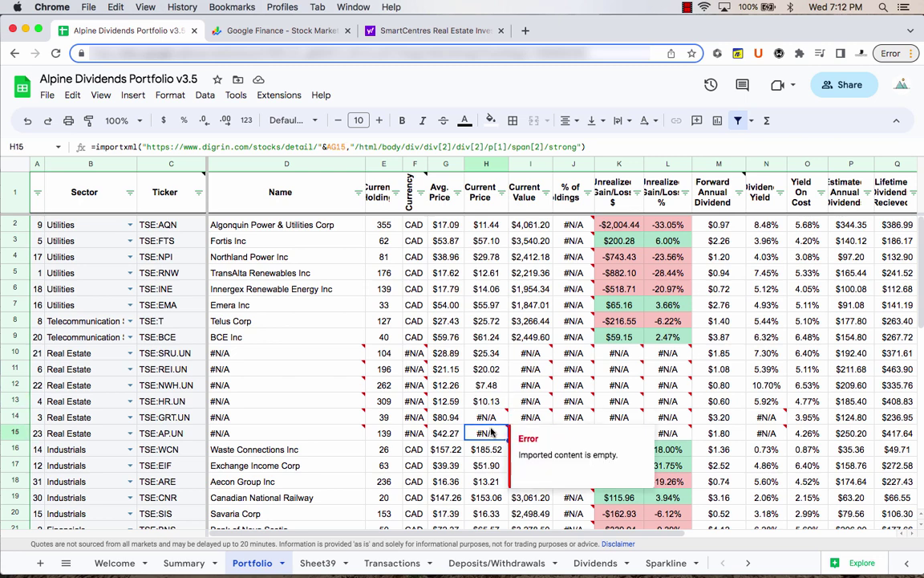
click(491, 369)
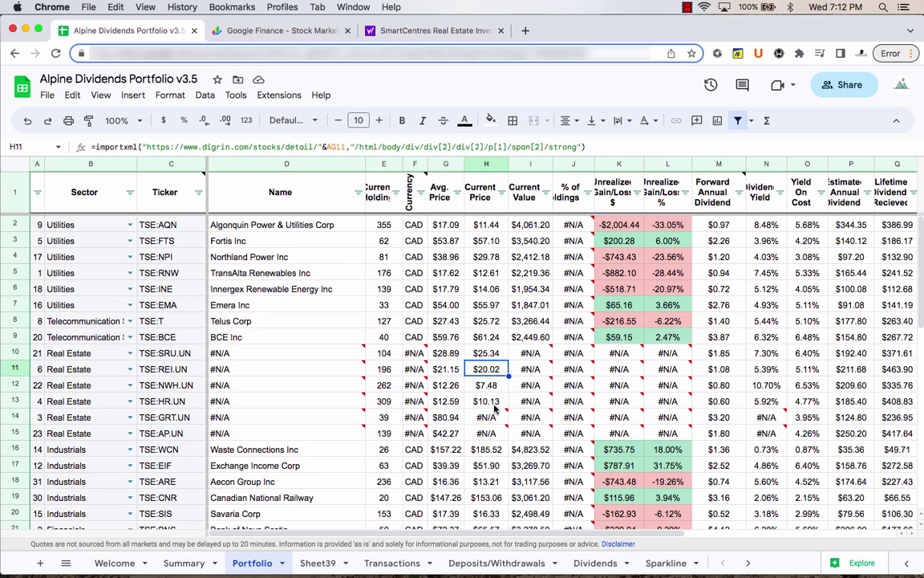
mouse_move(494, 418)
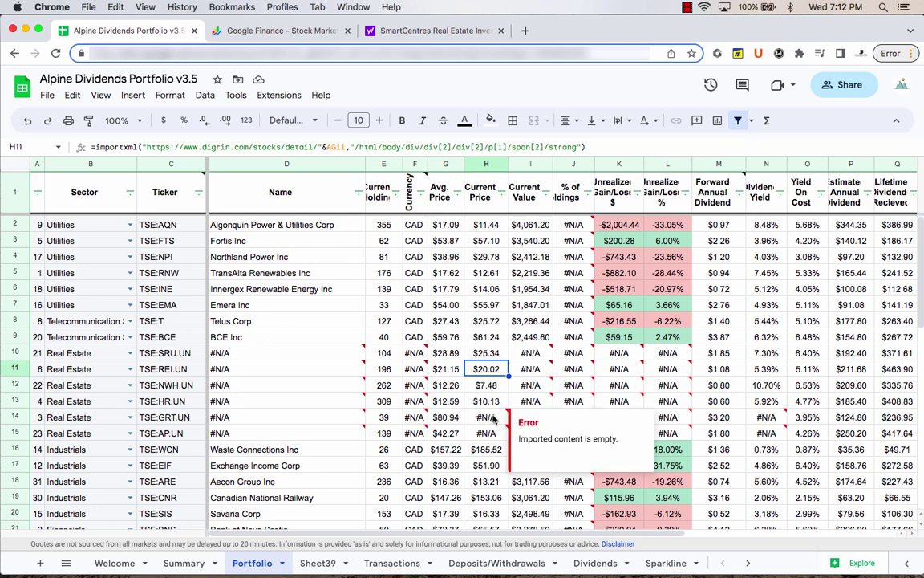
click(495, 417)
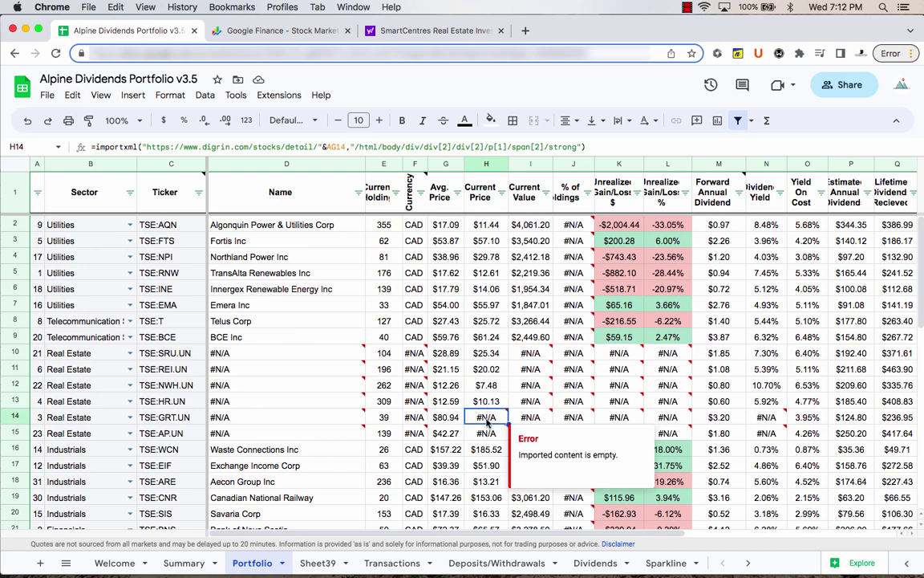
key(Down)
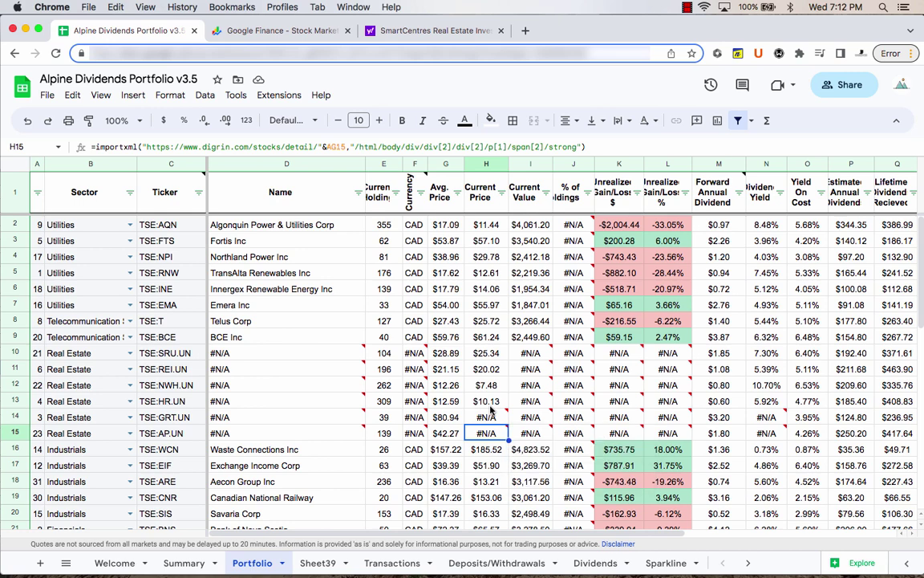
Switch to the TextEdit note and copy the Variation 2 importxml formula
key(super+Tab)
click(139, 273)
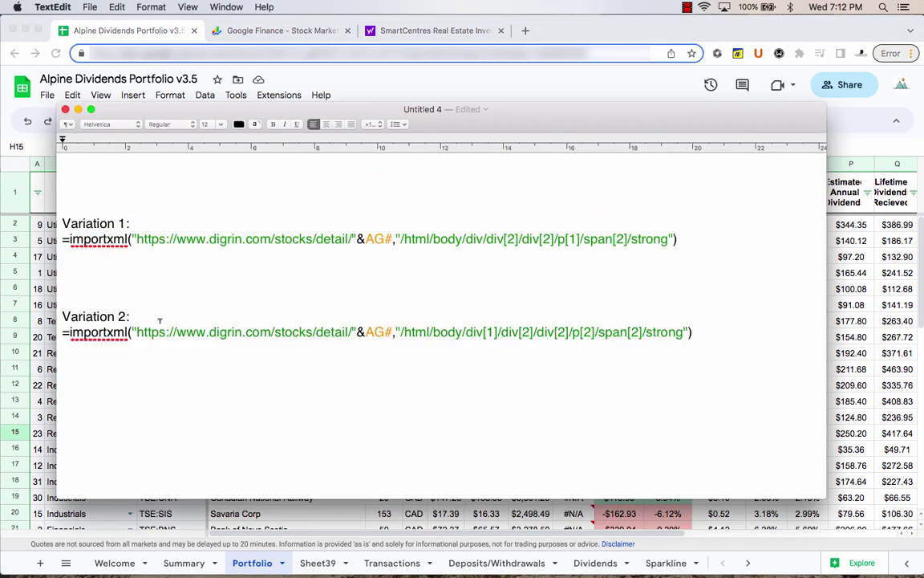
drag(692, 332, 64, 332)
click(147, 335)
key(super+c)
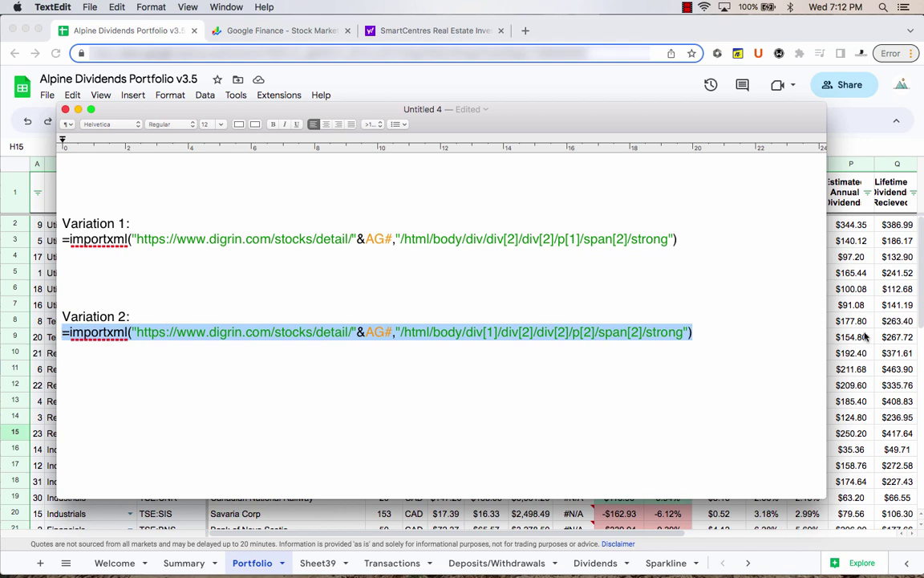
Return to the Portfolio sheet in Chrome and delete the Current Price formulas in H14 and H15
key(super+Tab)
click(491, 417)
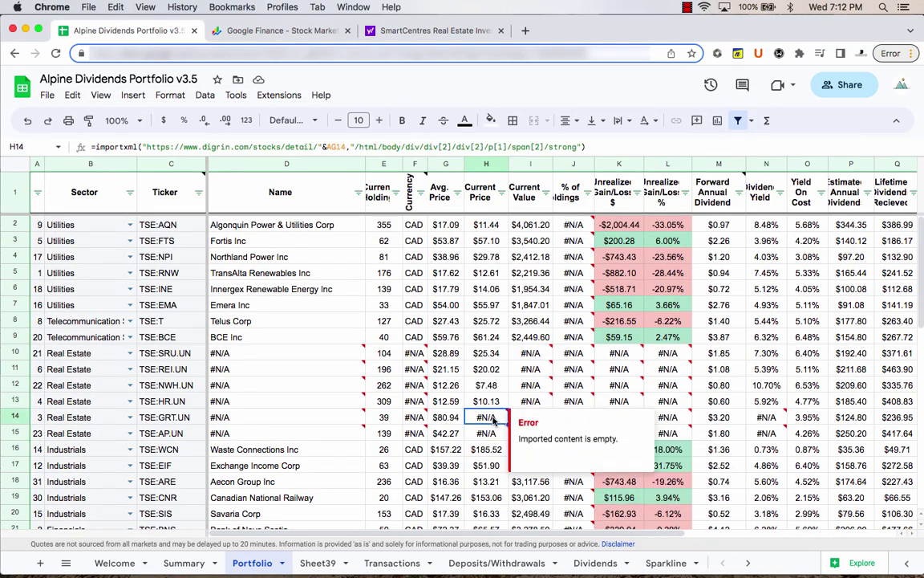
key(BackSpace)
key(Down)
key(BackSpace)
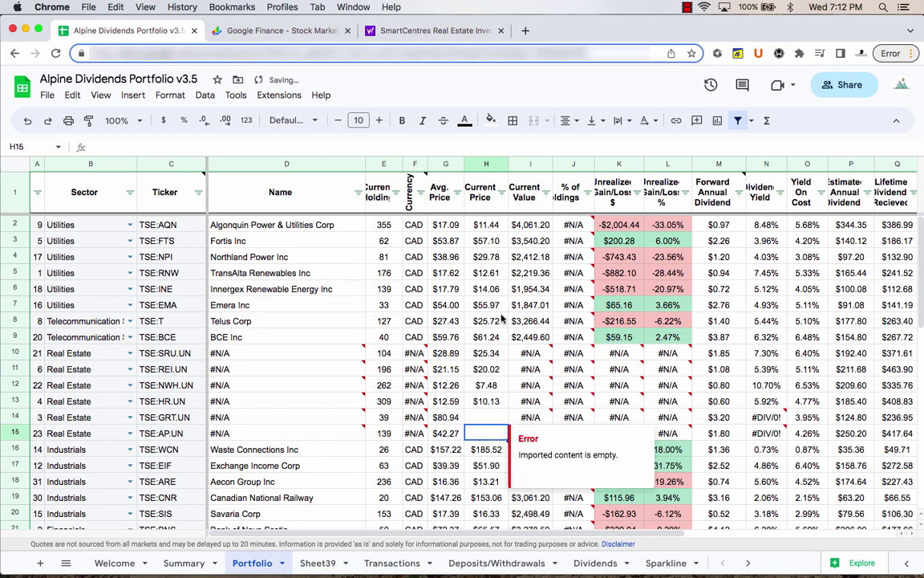
Paste the copied Variation 2 importxml formula into H14 and point its ticker reference to AG14
click(490, 414)
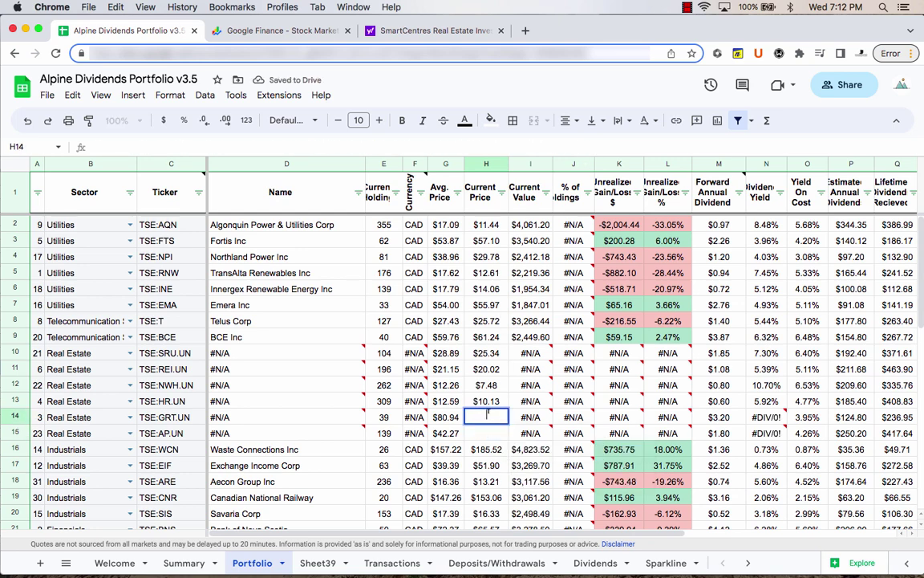
double_click(486, 412)
key(ctrl+v)
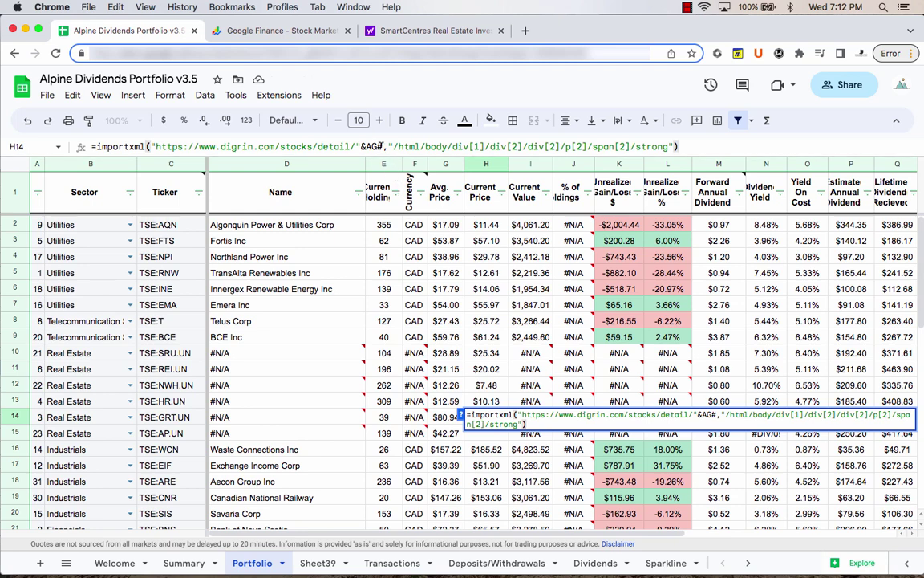
click(384, 146)
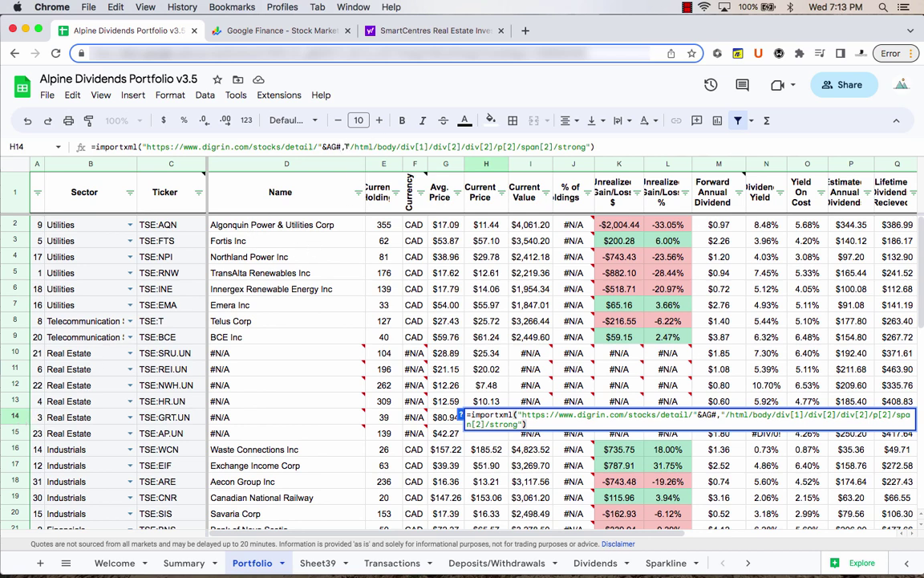
key(BackSpace)
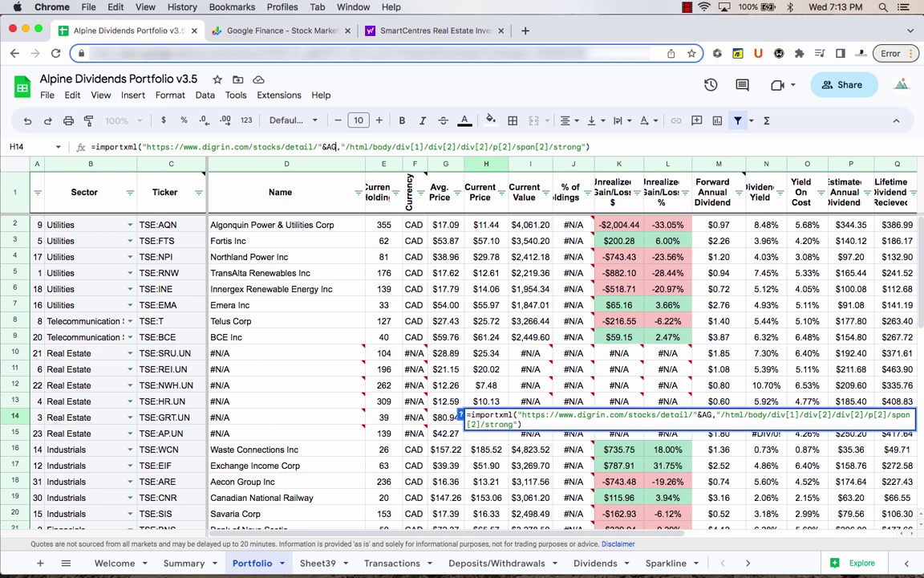
text(14)
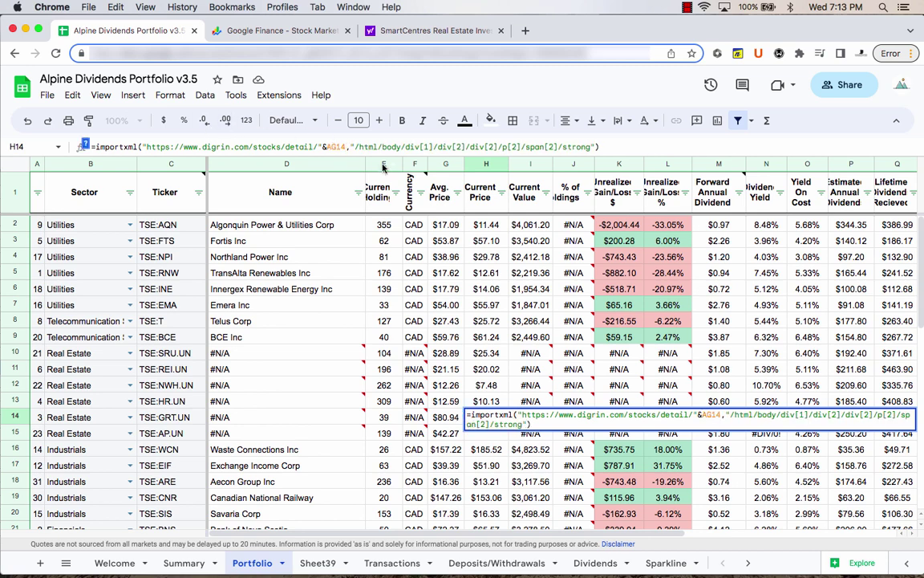
key(Return)
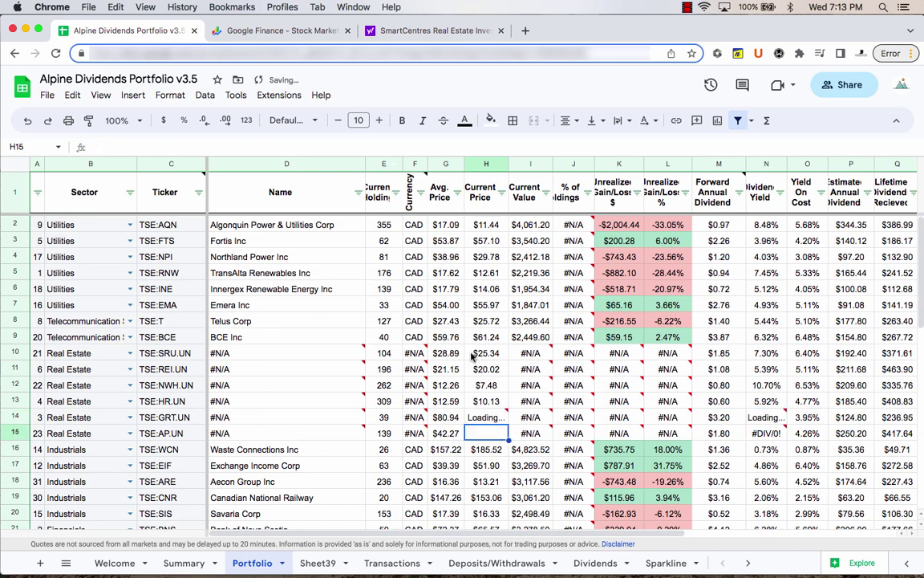
click(487, 418)
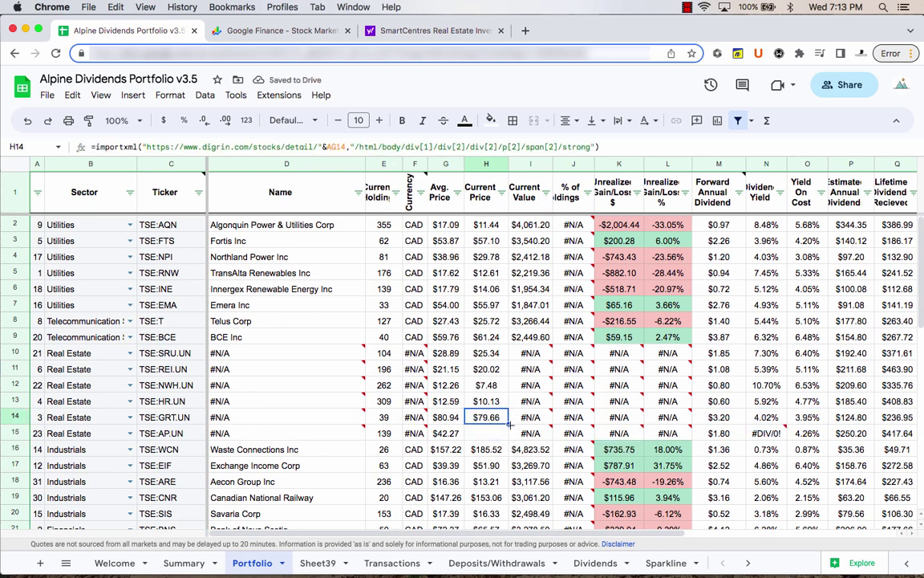
drag(508, 425, 497, 418)
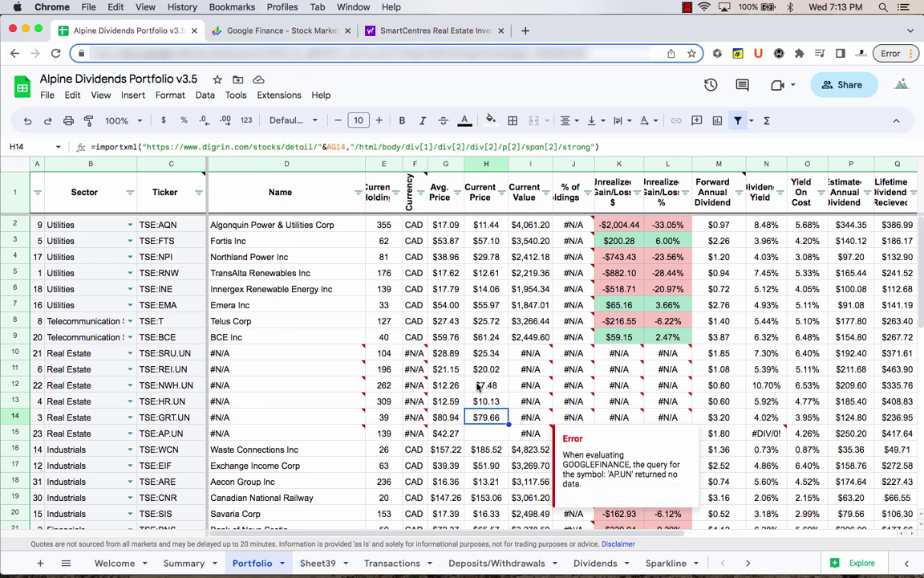
Select H15, switch to the TextEdit note and copy the Variation 2 importxml formula
click(492, 434)
key(super+Tab)
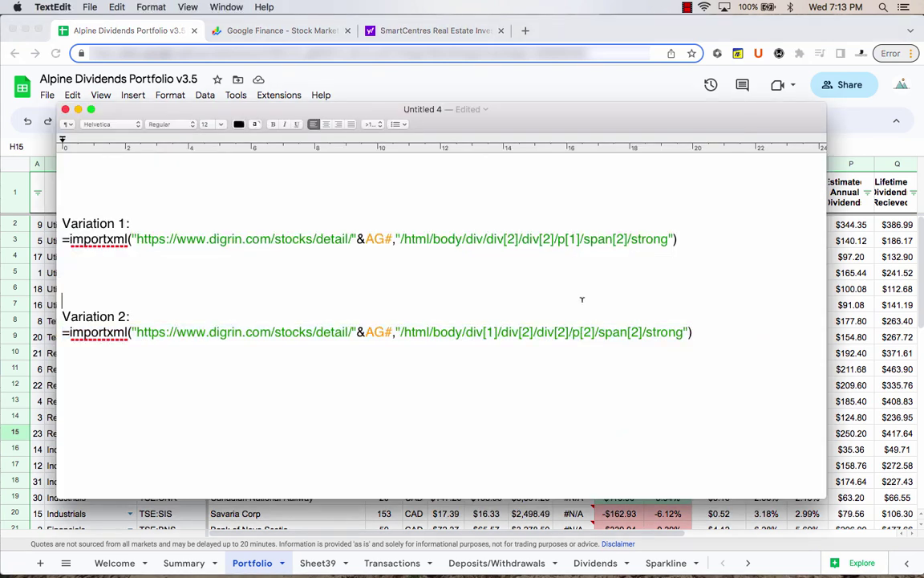
triple_click(205, 340)
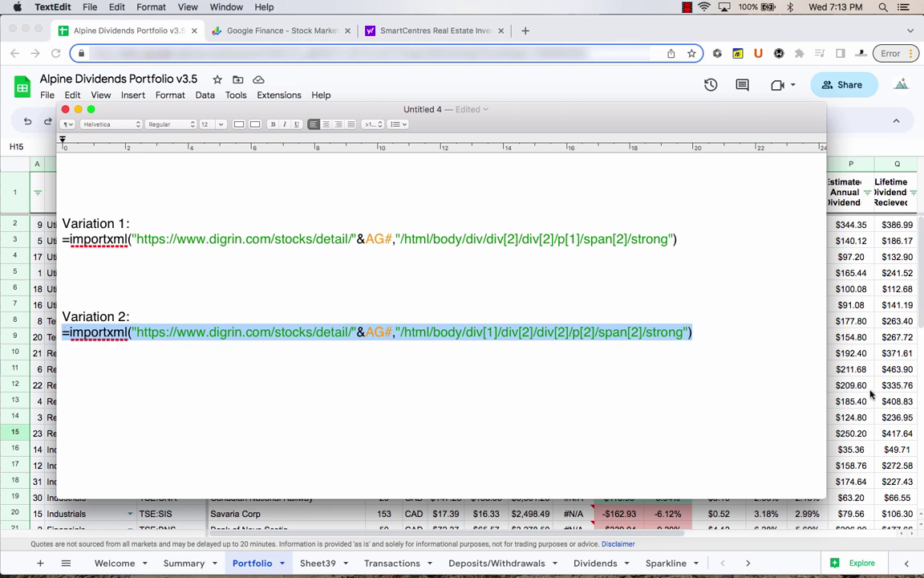
Return to the Portfolio sheet in Chrome and enter the Variation 2 importxml formula in H15 with reference AG15
key(super+Tab)
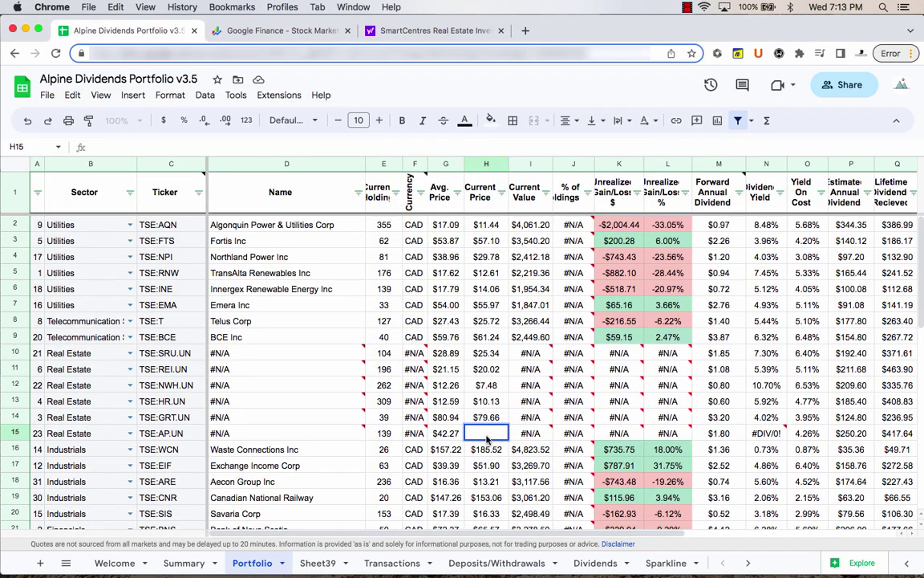
double_click(486, 433)
text(=importxml("https://www.digrin.com/stocks/detail/"&AG#,"/html/body/div[1]/div[2]/div[2]/p[2]/span[2]/strong"))
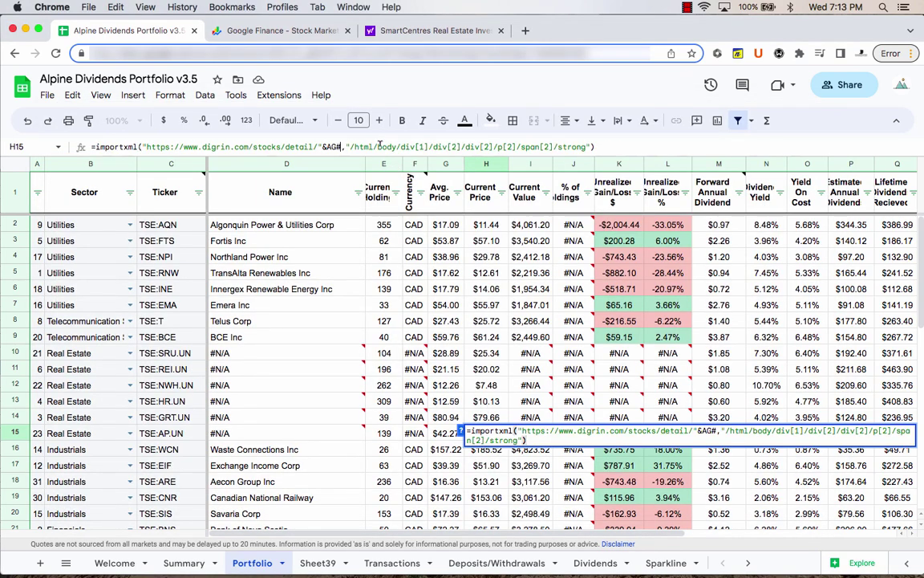
key(BackSpace)
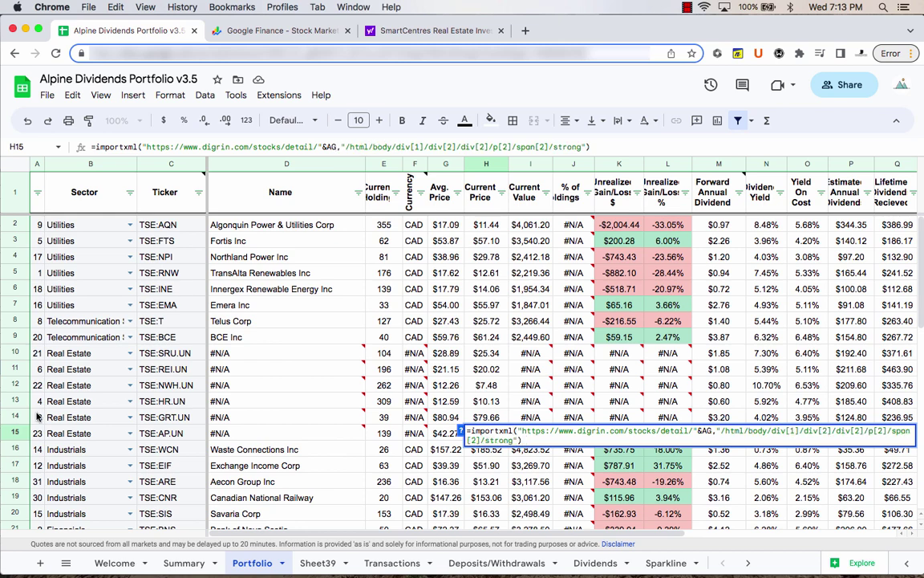
text(15)
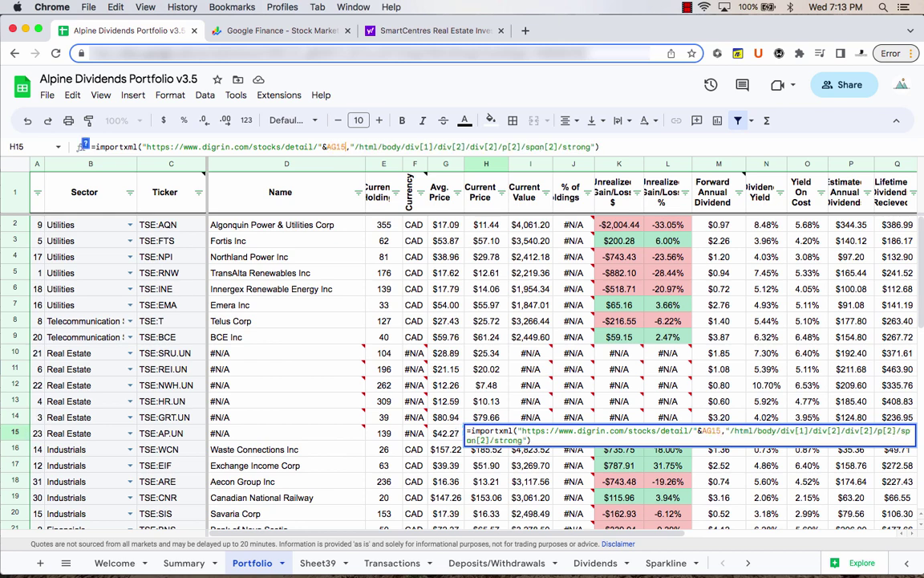
key(Return)
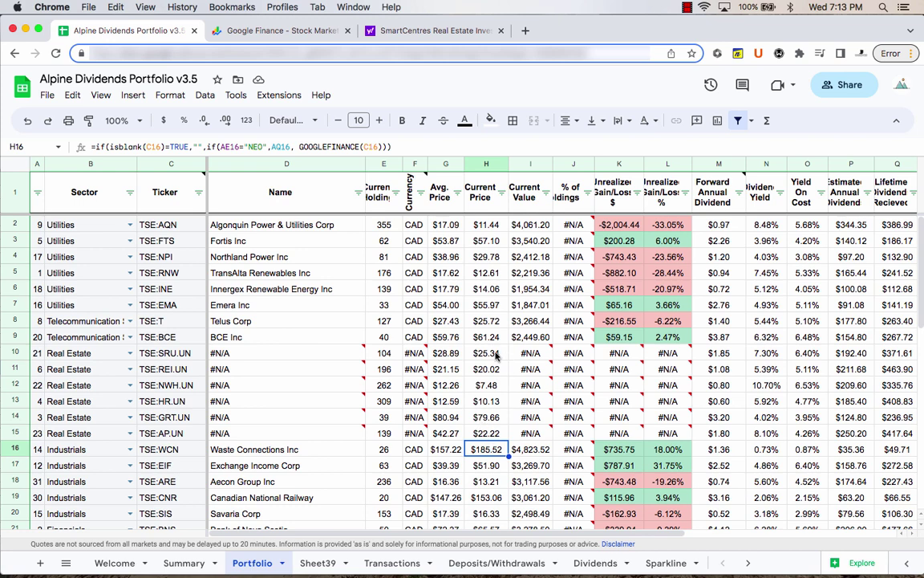
Try a fixed price of 22.22 in H15, then undo back to the importxml formula
click(484, 434)
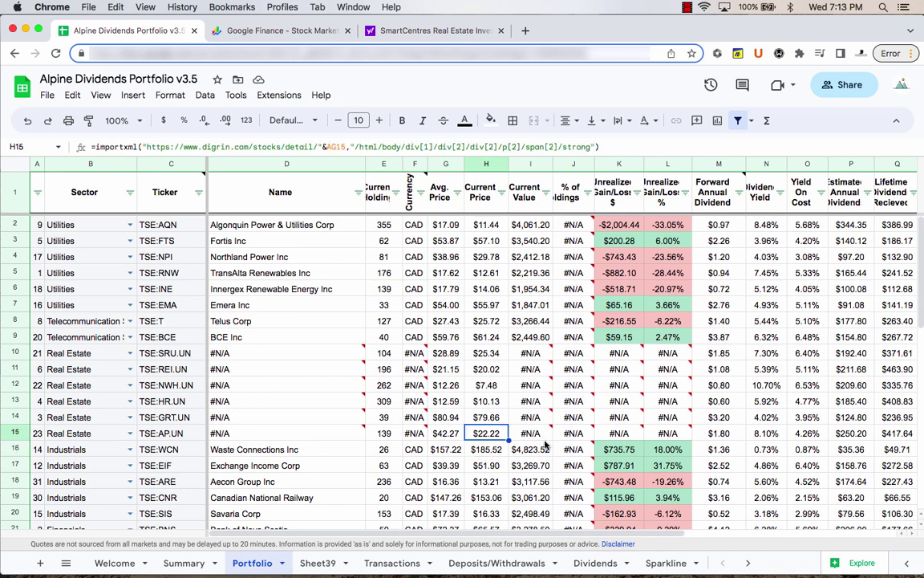
key(Delete)
text(T)
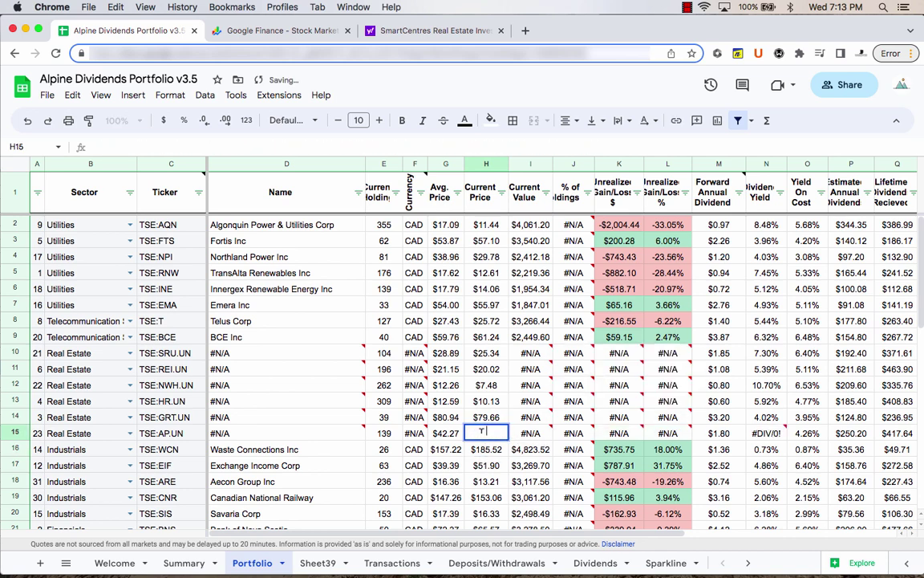
text(22.22)
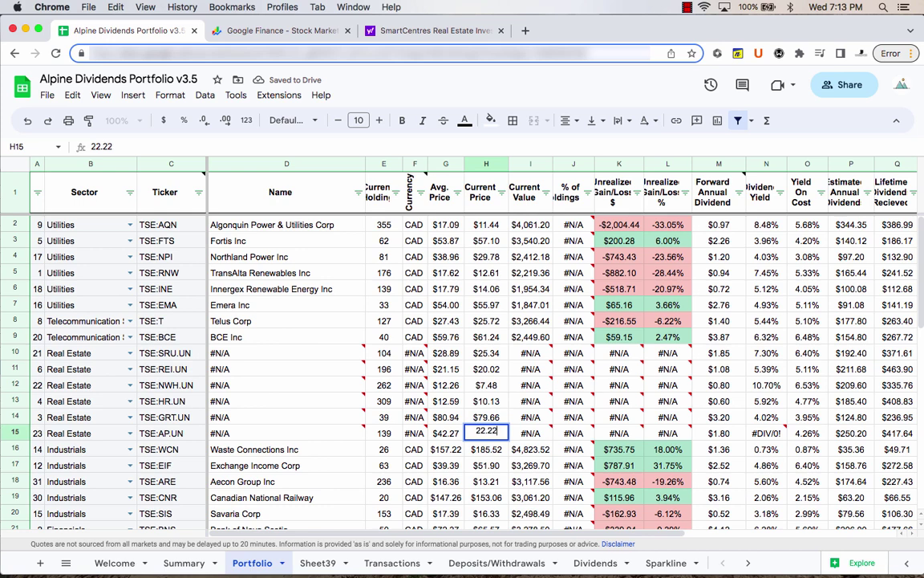
key(Return)
click(479, 434)
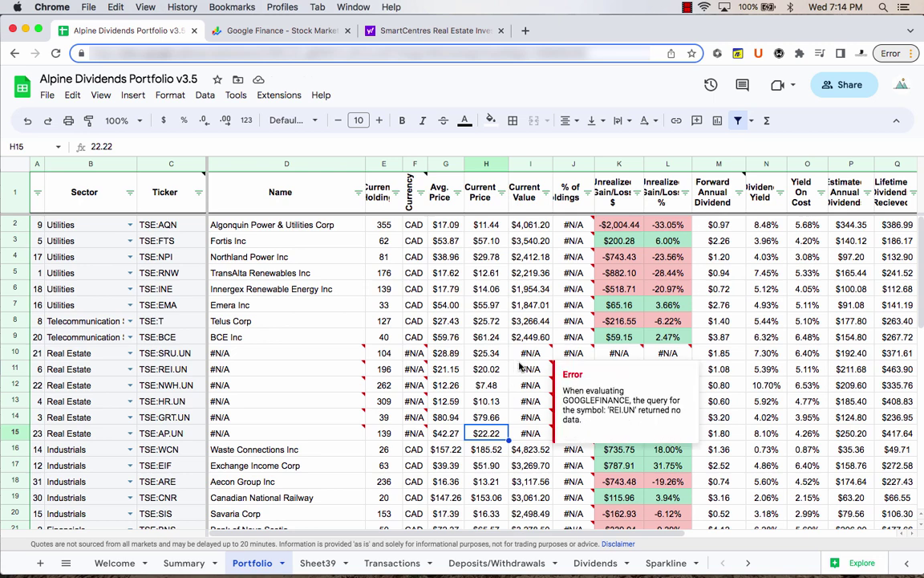
key(Delete)
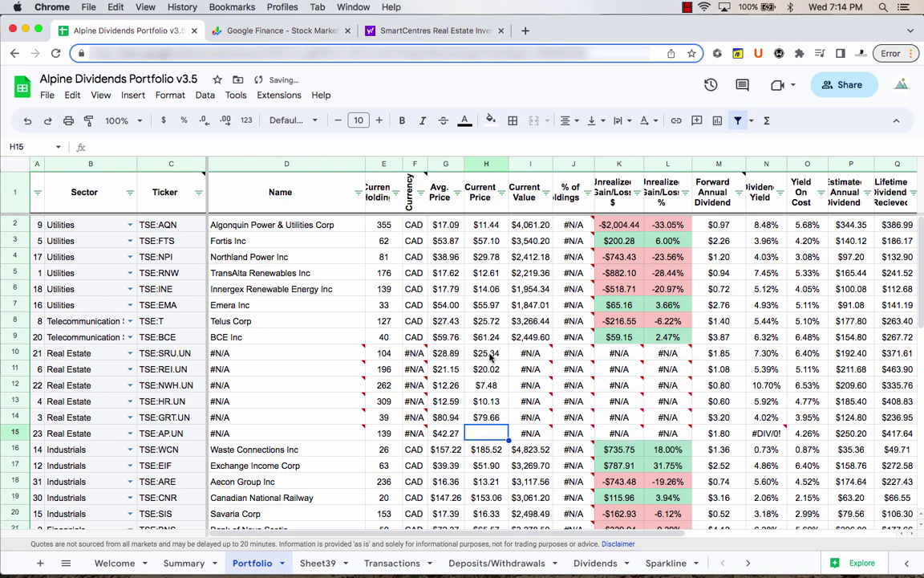
click(488, 418)
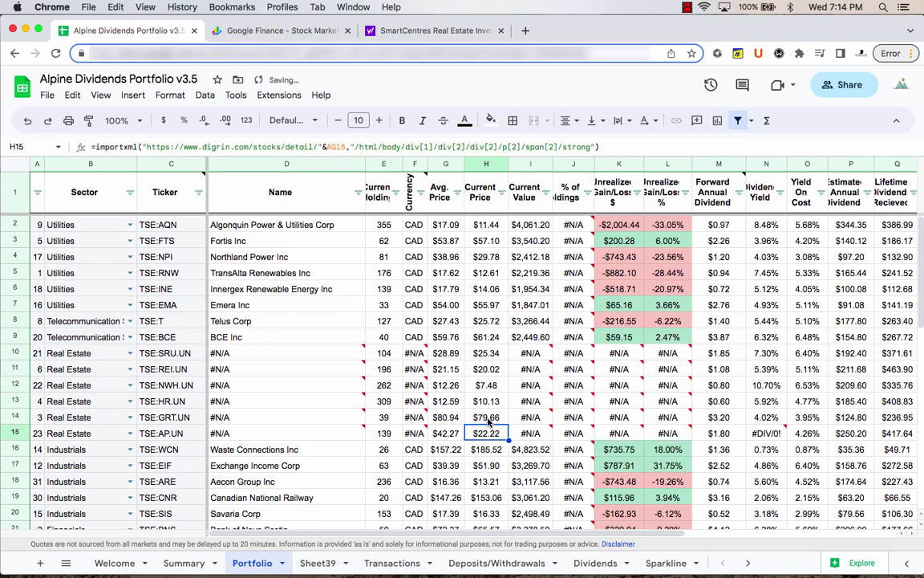
Examine the importxml formulas in the Real Estate Current Price cells H10:H15 against the GOOGLEFINANCE formula in H9
drag(487, 353, 488, 431)
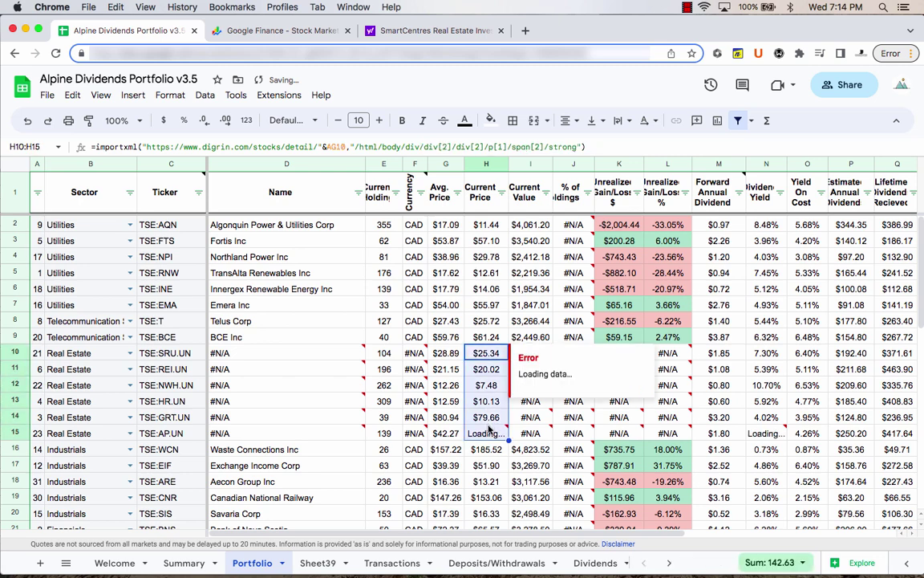
click(488, 451)
click(495, 354)
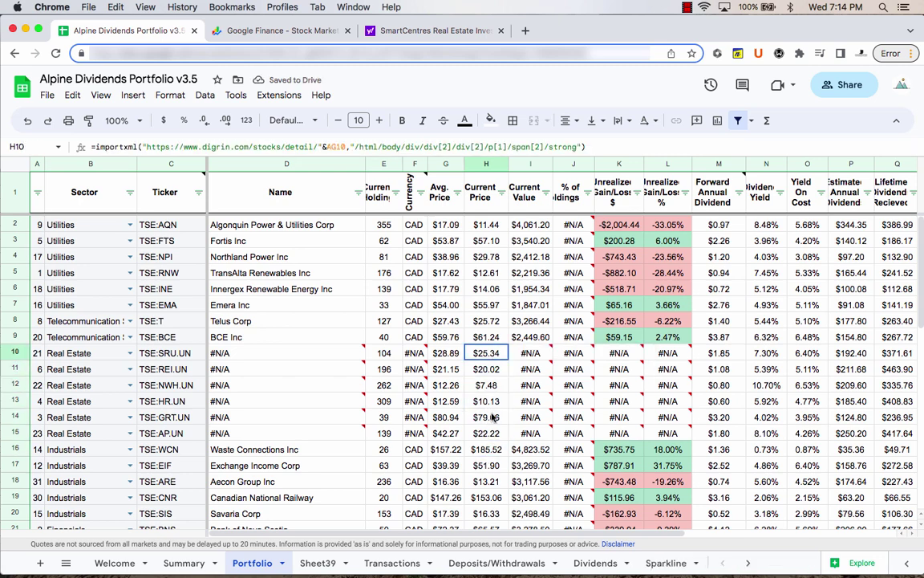
shift+click(494, 410)
click(491, 386)
click(487, 354)
key(Up)
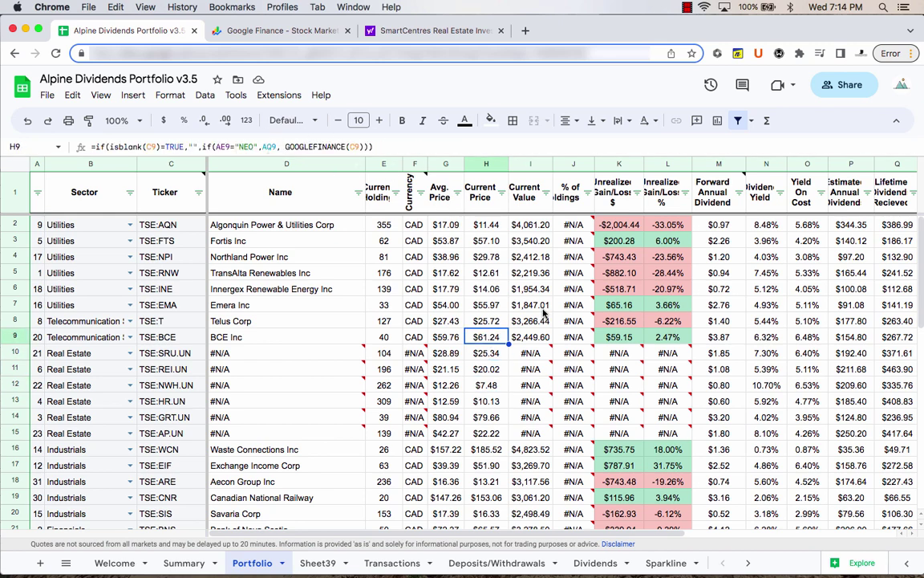
key(Down)
key(Down)
key(Down)
key(Right)
Set the text colour of the Real Estate Current Price cells H10:H15 to blue
click(487, 354)
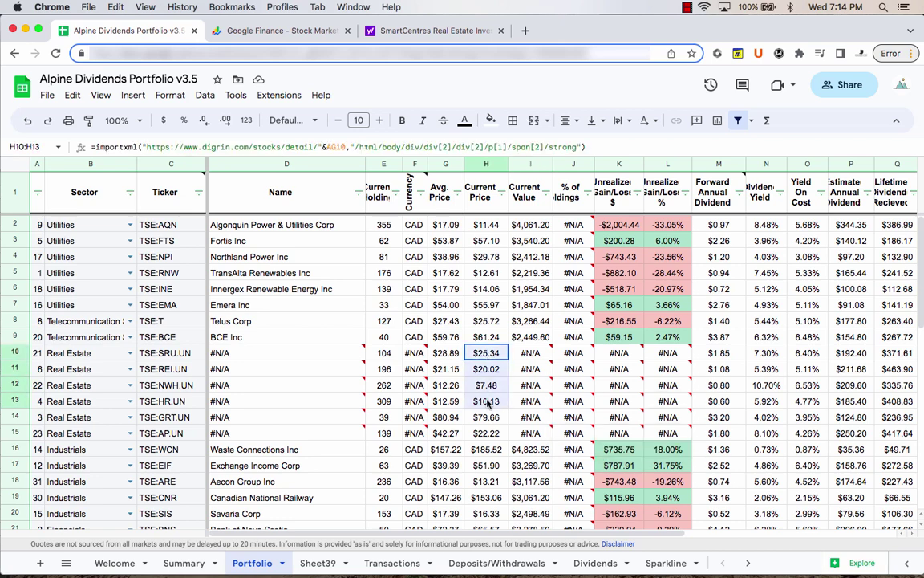
key(shift+Down)
key(shift+Down)
key(shift+Down)
key(shift+Down)
key(shift+Down)
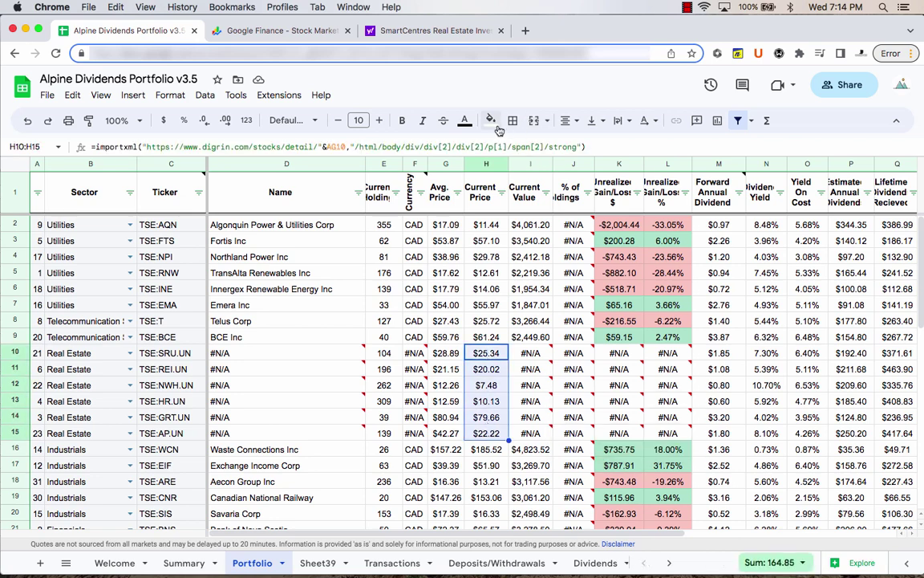
click(465, 120)
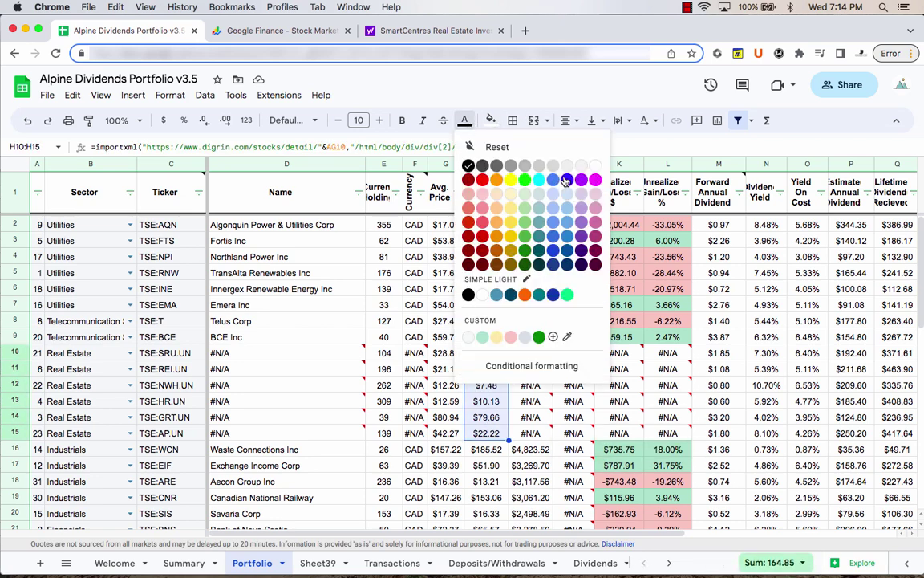
key(Escape)
key(Down)
key(Down)
key(Down)
key(Right)
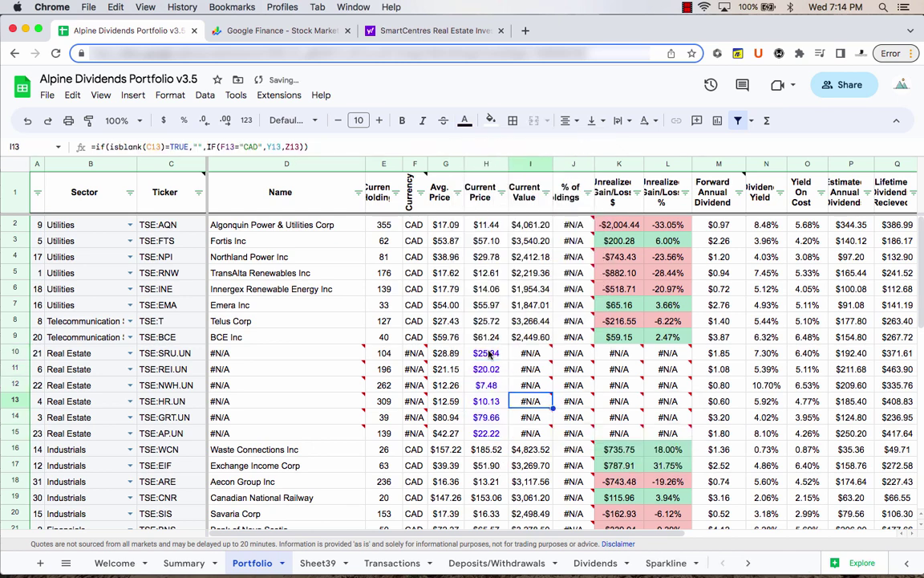
click(494, 435)
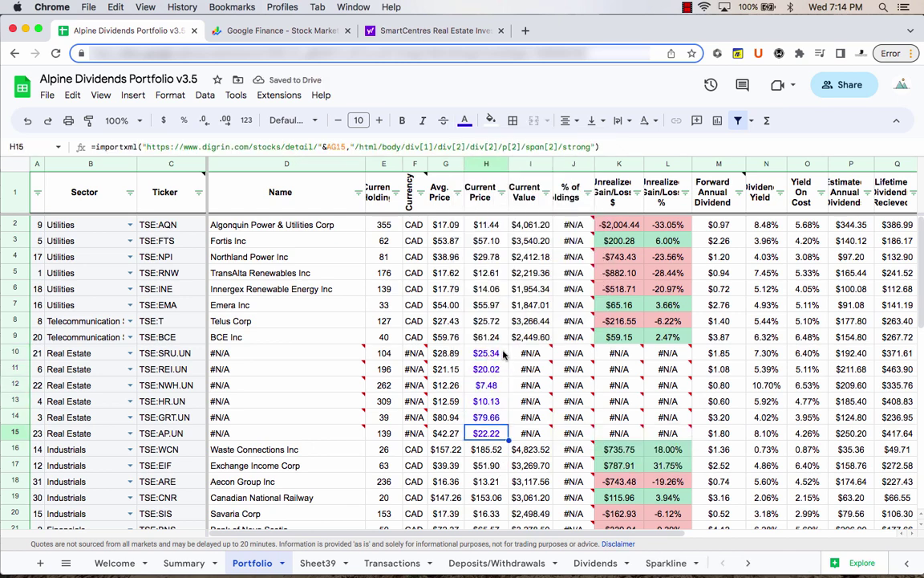
click(487, 358)
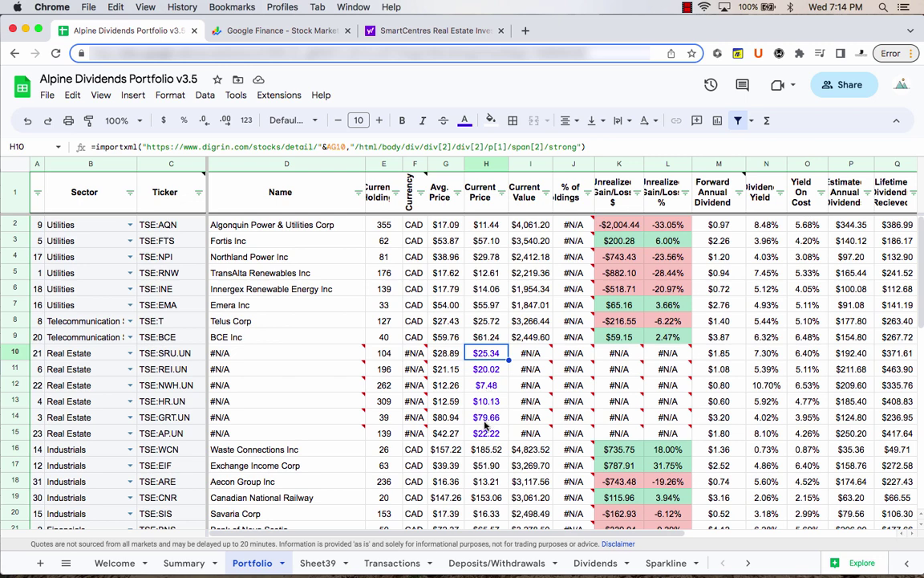
Sort the portfolio by Current Price in descending order
mouse_move(512, 383)
click(503, 192)
click(449, 233)
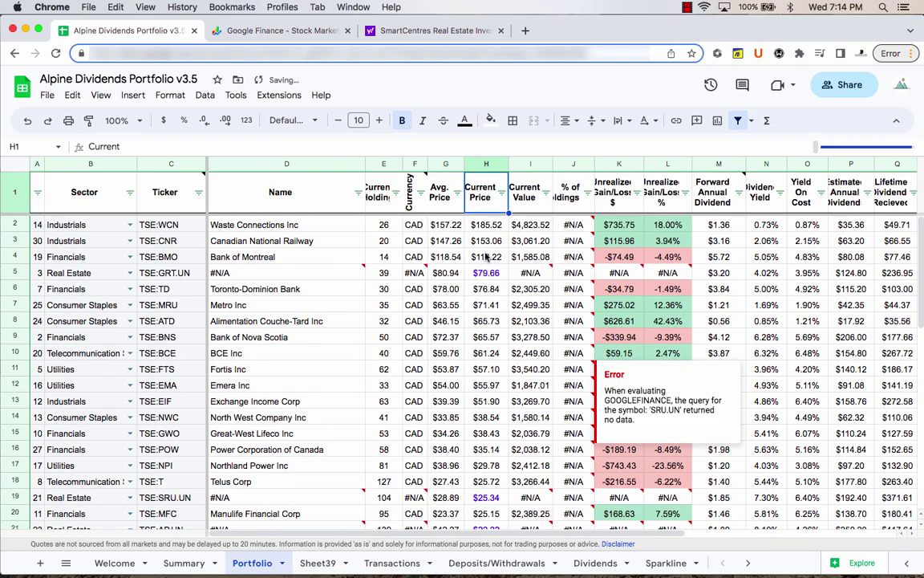
Review the blue Current Price cells across the sorted list and inspect the importxml formulas in H5 and H19
scroll(485, 255, down, 4)
scroll(485, 255, down, 3)
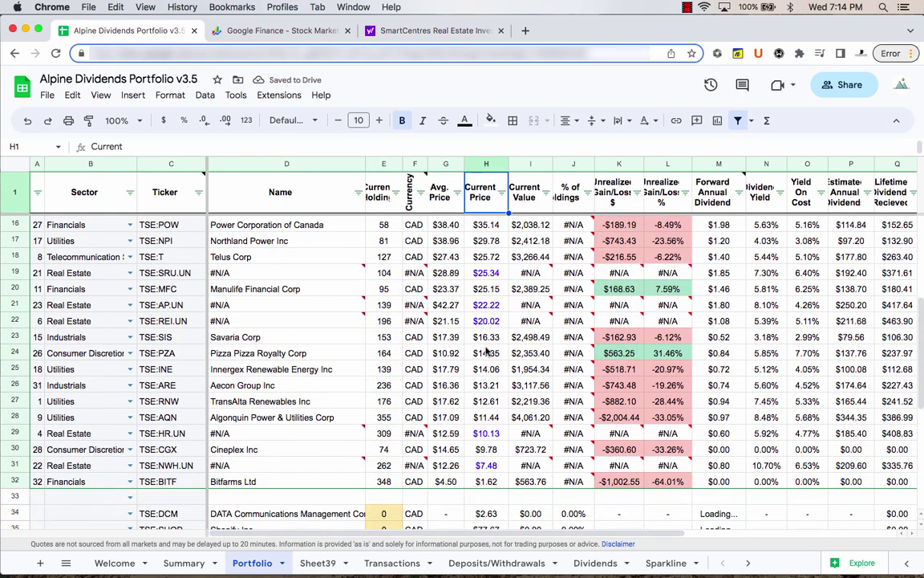
scroll(485, 351, up, 7)
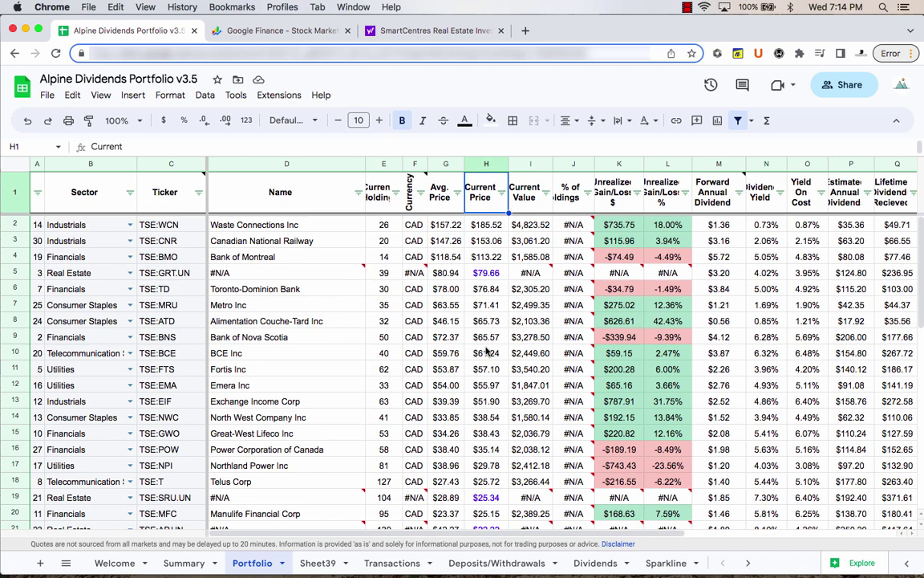
click(474, 274)
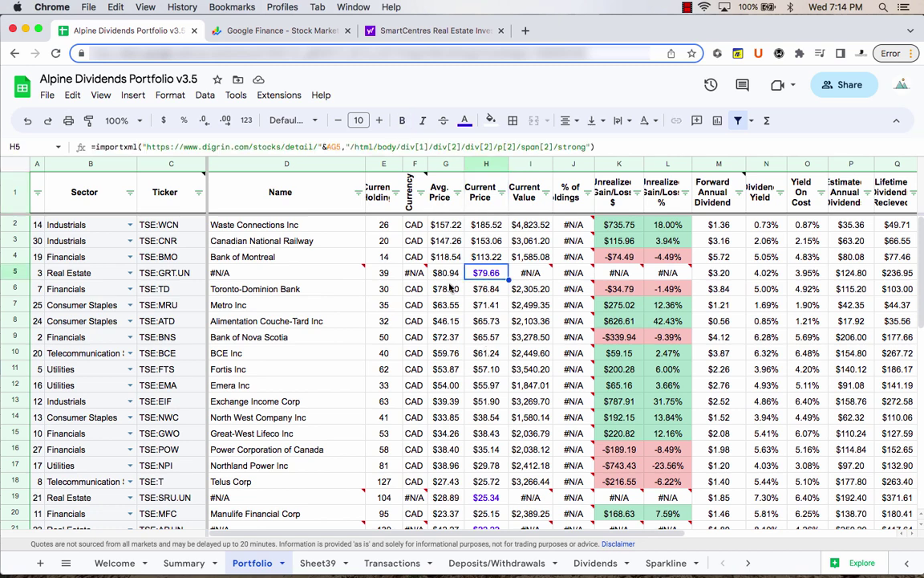
click(489, 498)
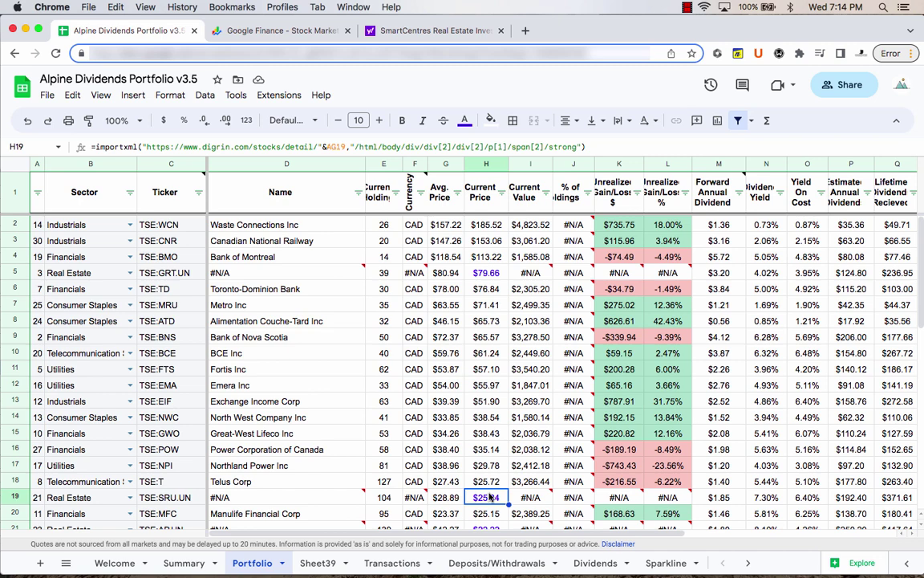
Sort the portfolio by Sector in descending order and select the Real Estate entries in B10:B15
click(486, 257)
click(485, 274)
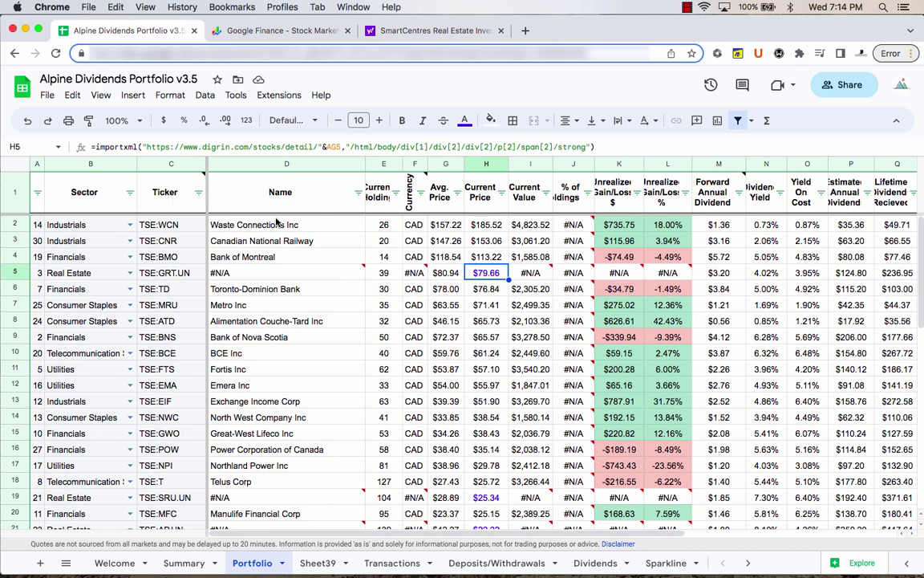
click(130, 192)
click(193, 235)
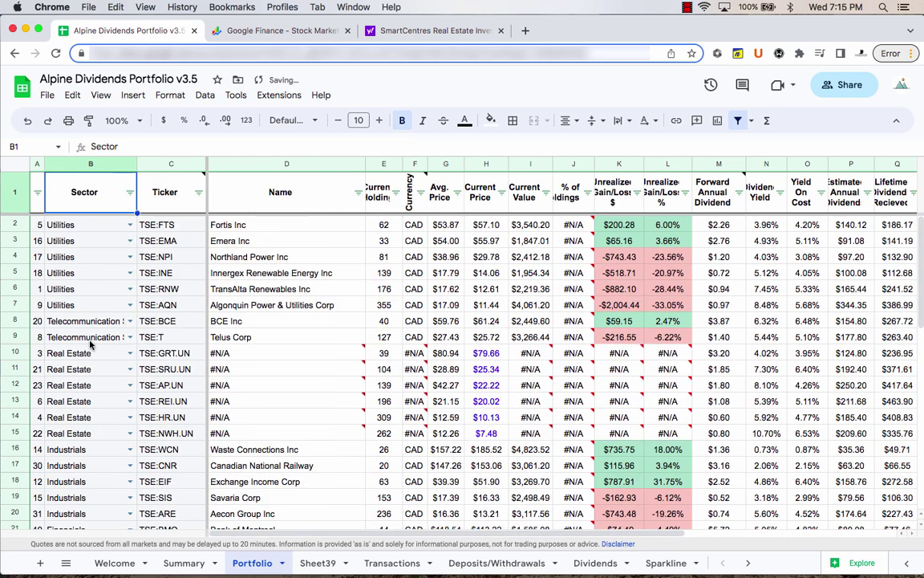
scroll(78, 363, down, 1)
drag(72, 337, 76, 425)
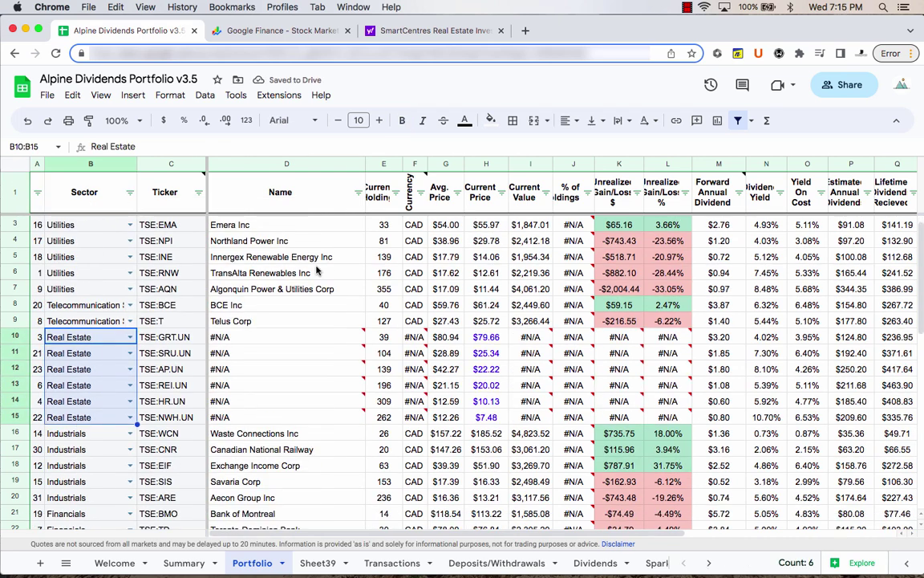
Clear the Real Estate Currency formulas in F10:F15 and fill those cells with the fixed value CAD
click(486, 338)
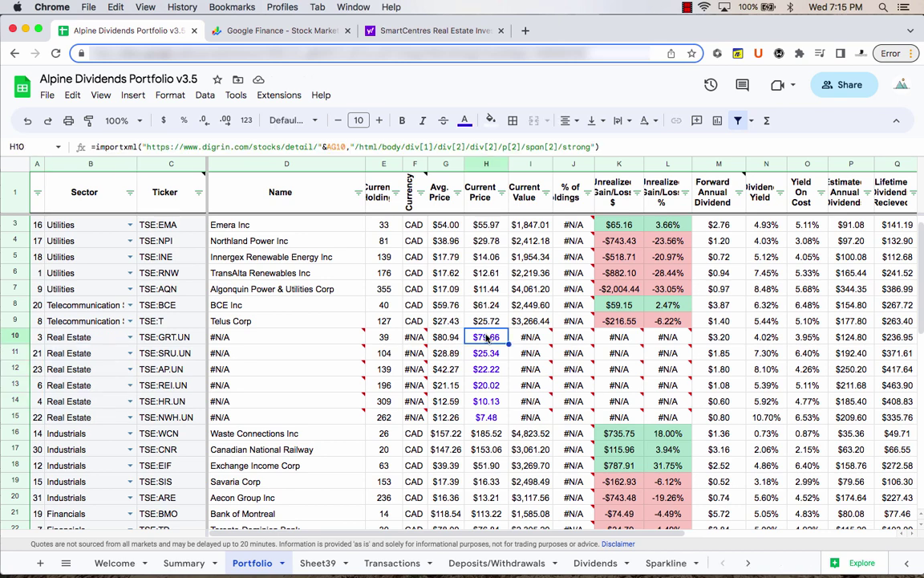
click(414, 337)
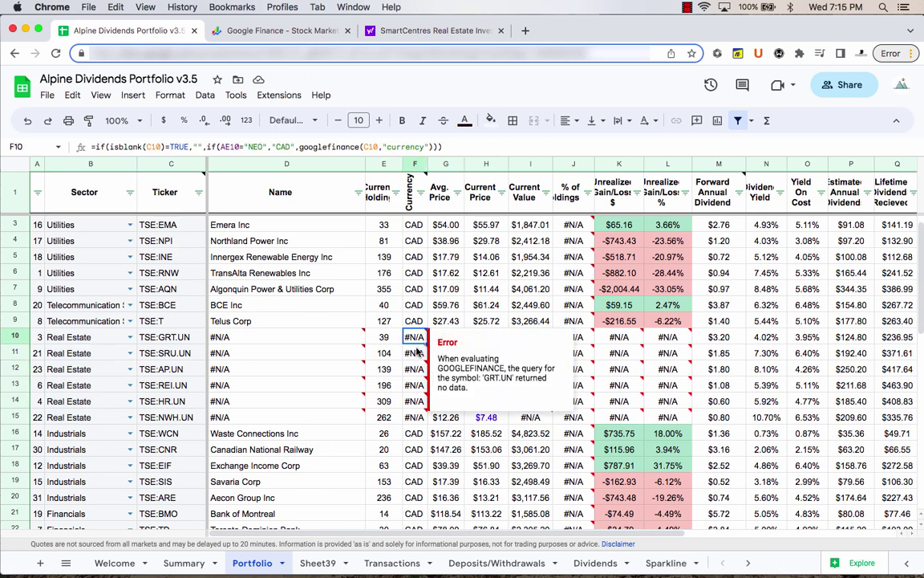
drag(414, 417, 413, 344)
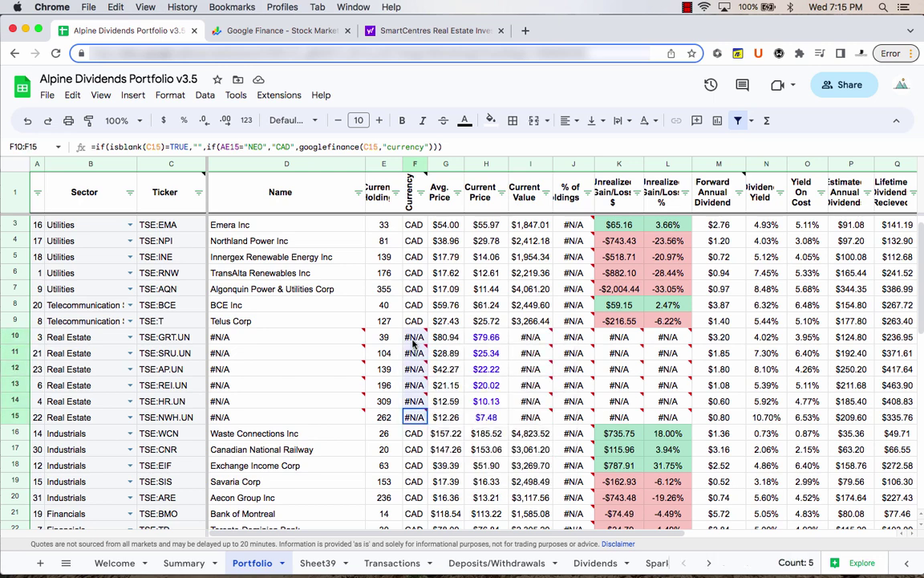
key(Delete)
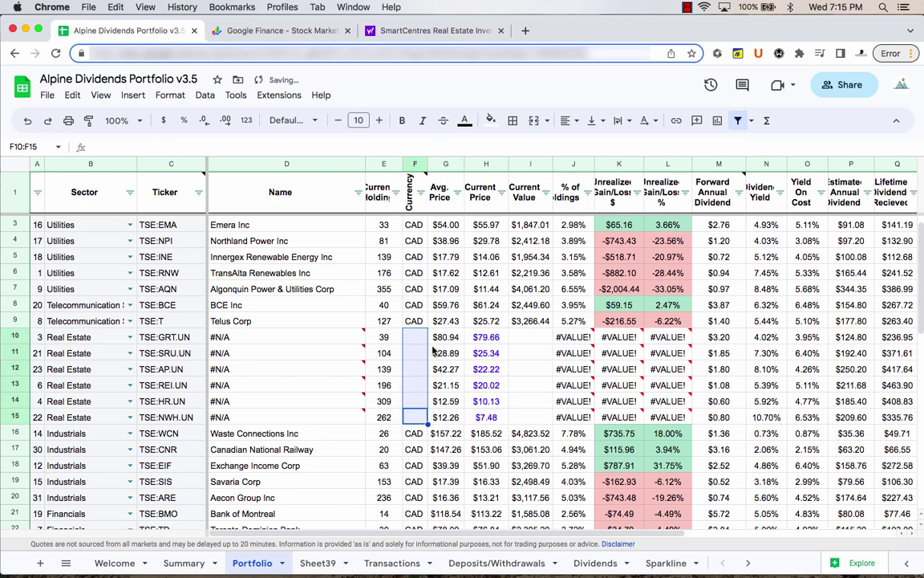
click(418, 341)
text(CAD)
key(Return)
click(409, 341)
drag(427, 343, 423, 415)
click(412, 353)
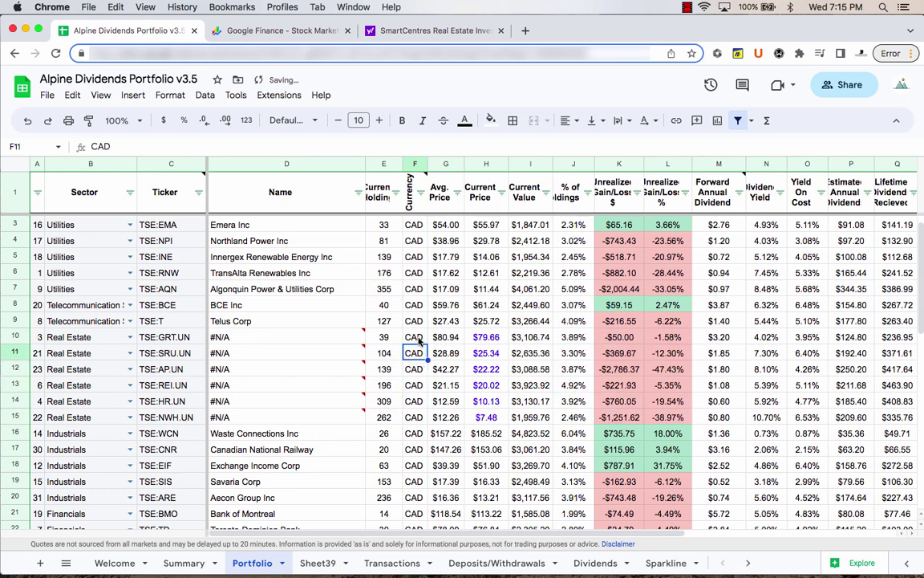
Compare the Real Estate Currency entries in F10:F15 with the GOOGLEFINANCE currency formulas in F9 and F16
click(417, 337)
click(415, 347)
click(415, 369)
click(415, 385)
click(415, 402)
click(415, 418)
click(415, 434)
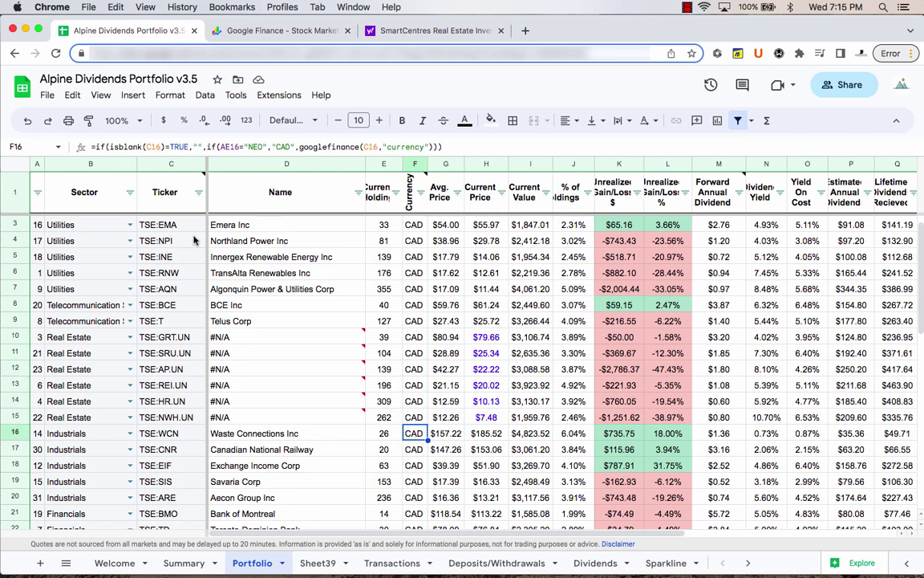
click(130, 147)
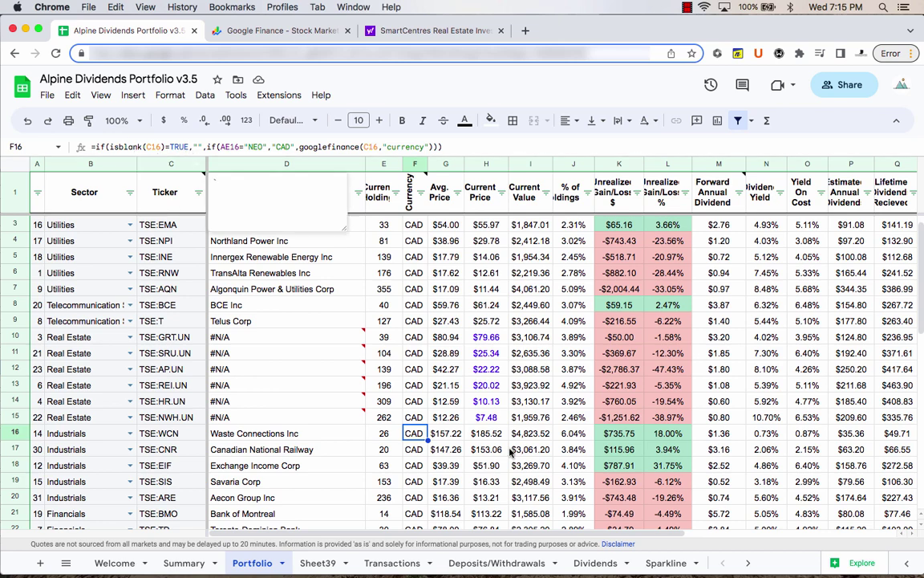
click(410, 322)
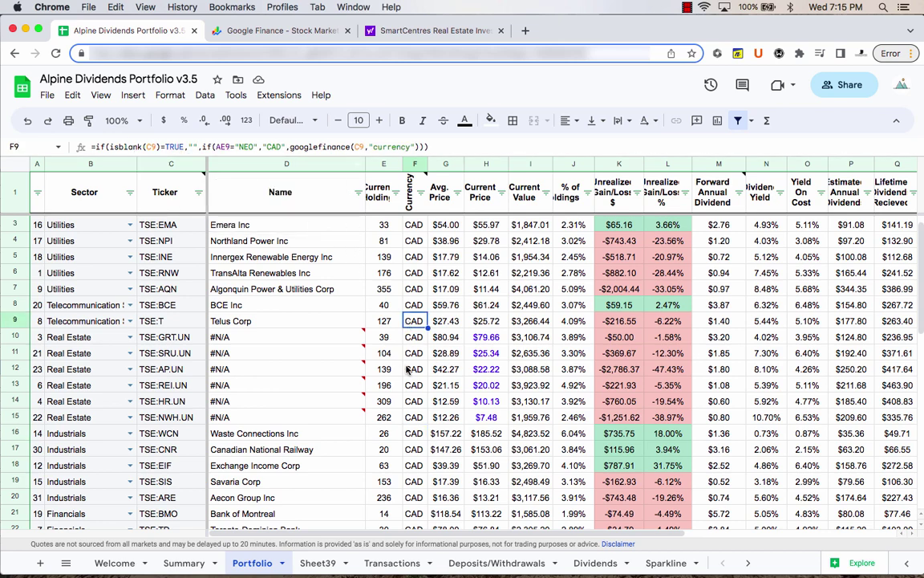
click(417, 338)
click(417, 322)
click(418, 434)
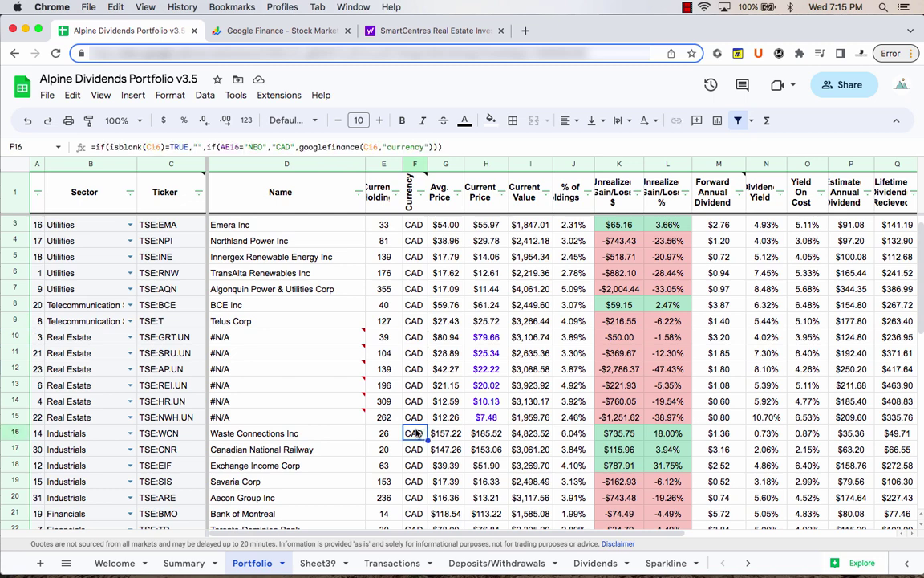
Fill the GOOGLEFINANCE currency formula from F16 upward through F10 and examine the error on the Real Estate rows
drag(429, 438, 385, 337)
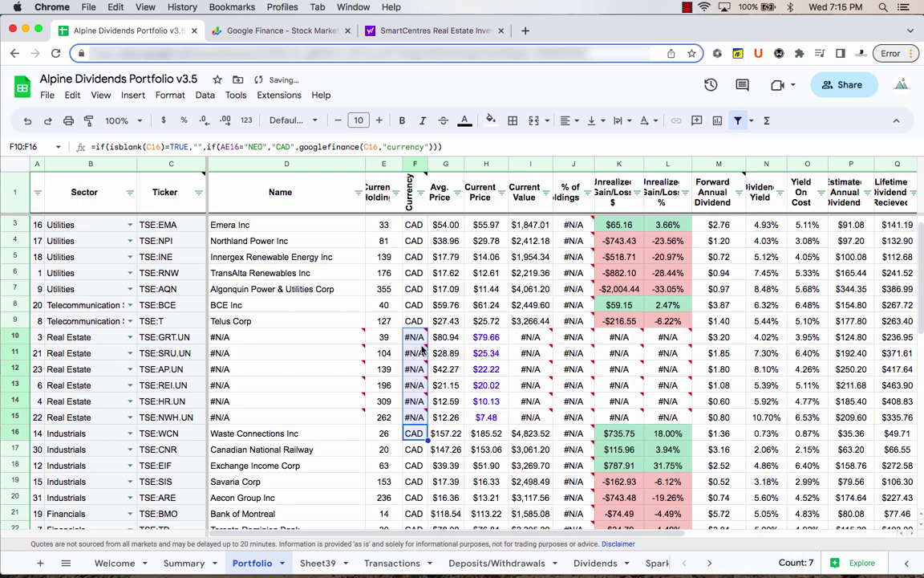
mouse_move(422, 363)
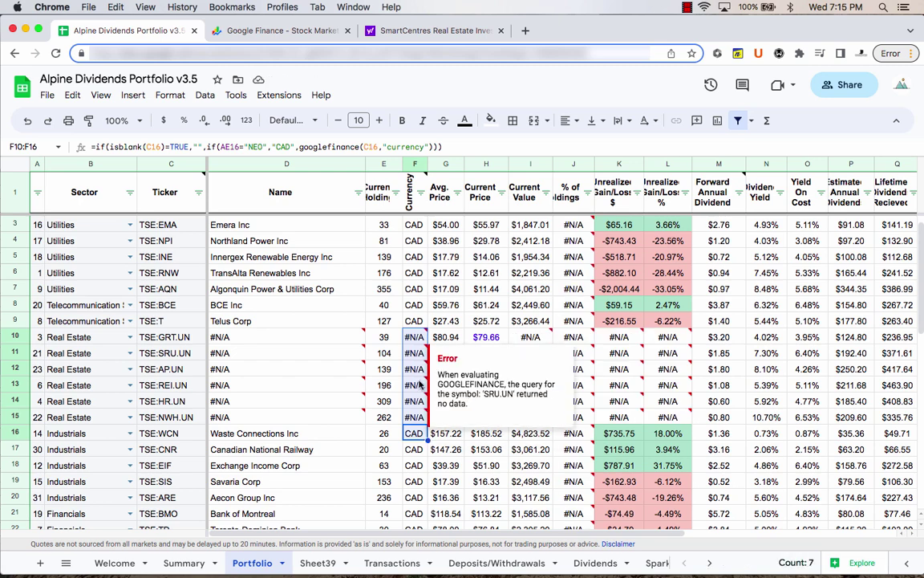
click(418, 434)
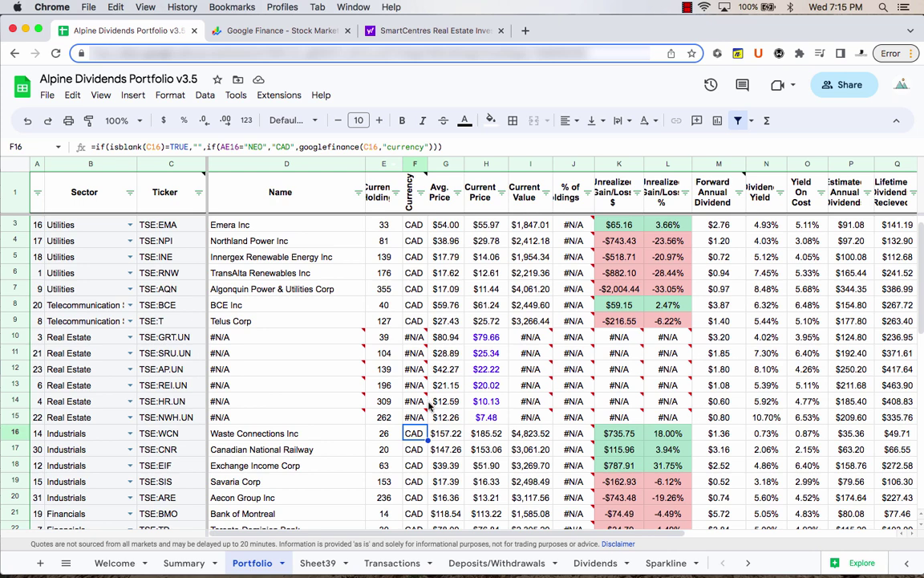
Overwrite the Currency formula in F10 with CAD and copy it down through F15
key(Up)
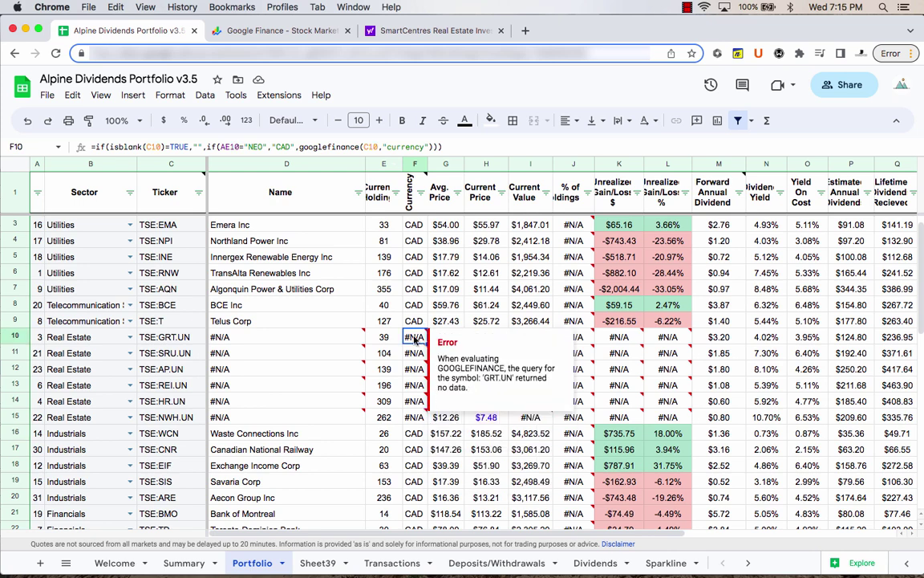
double_click(416, 340)
key(Return)
click(416, 341)
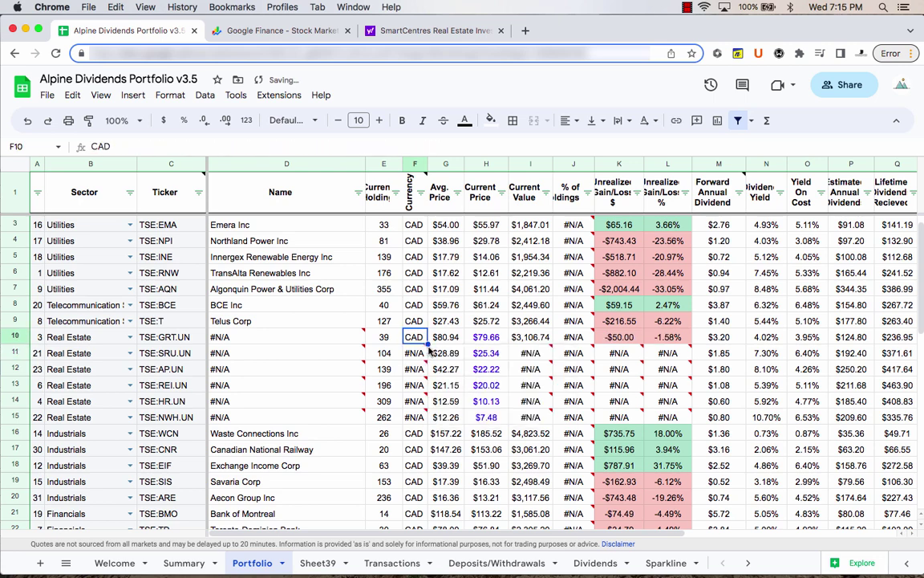
drag(427, 343, 414, 417)
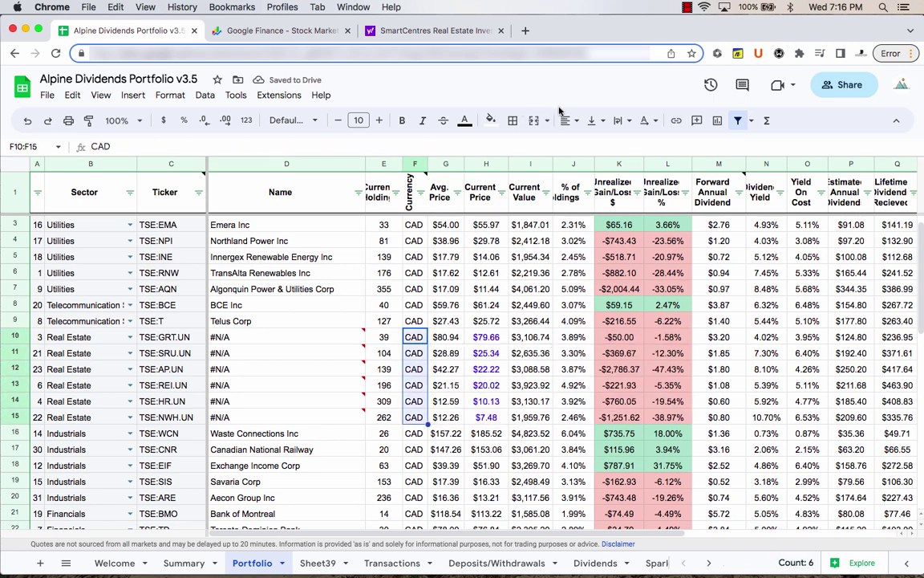
Set the text colour of the Currency cells F10:F15 to blue, matching the Real Estate Current Price cells
click(465, 121)
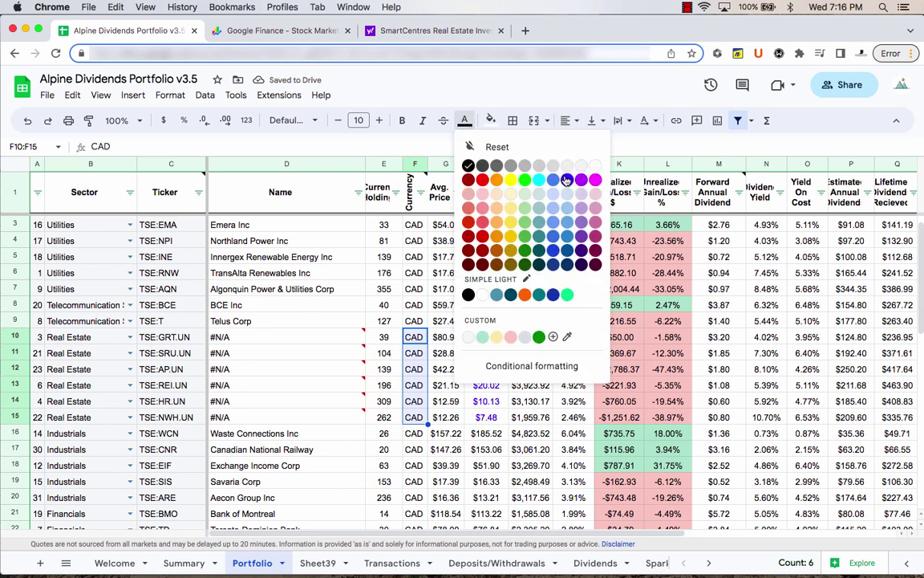
click(511, 164)
click(448, 351)
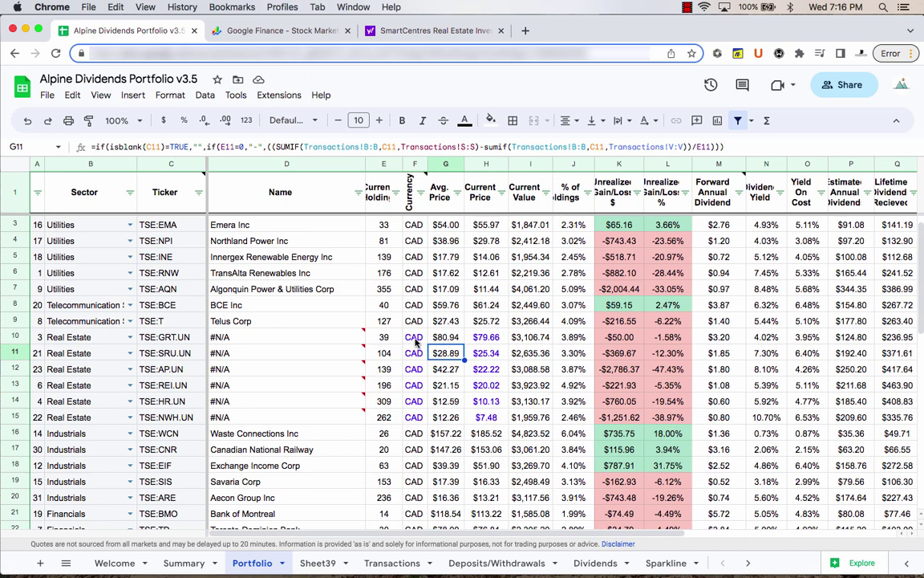
drag(415, 341, 486, 417)
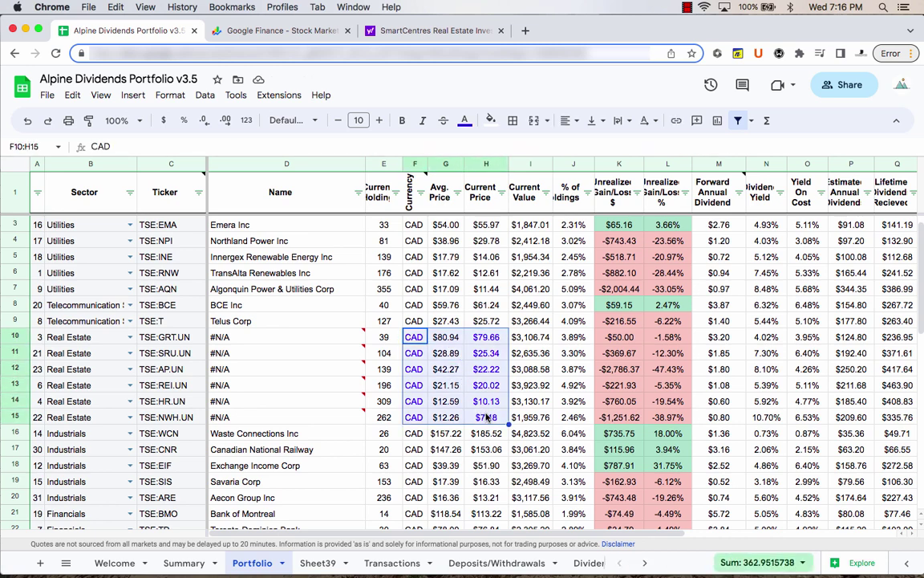
Check the Summary sheet, then review the digrin importxml formulas in the Real Estate Current Price cells on the Portfolio sheet
click(184, 563)
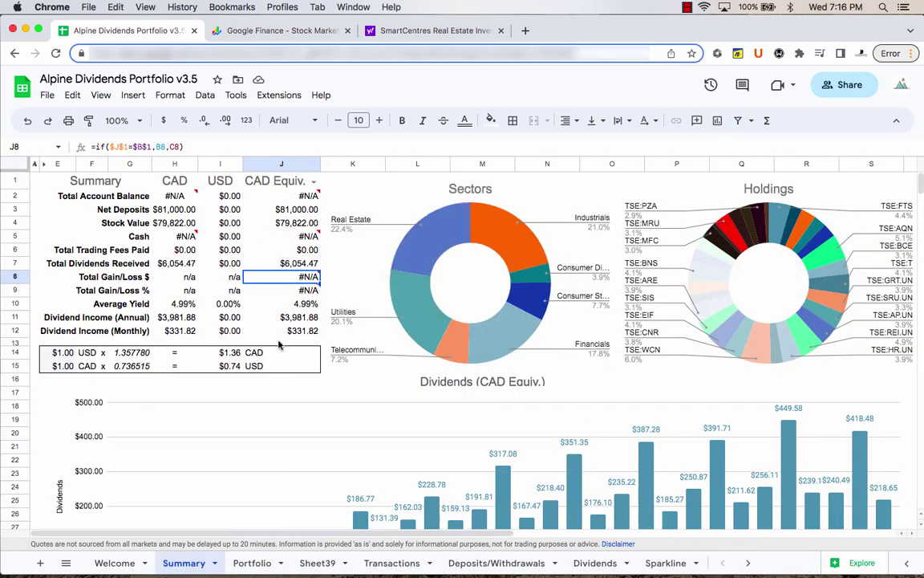
click(254, 561)
click(488, 338)
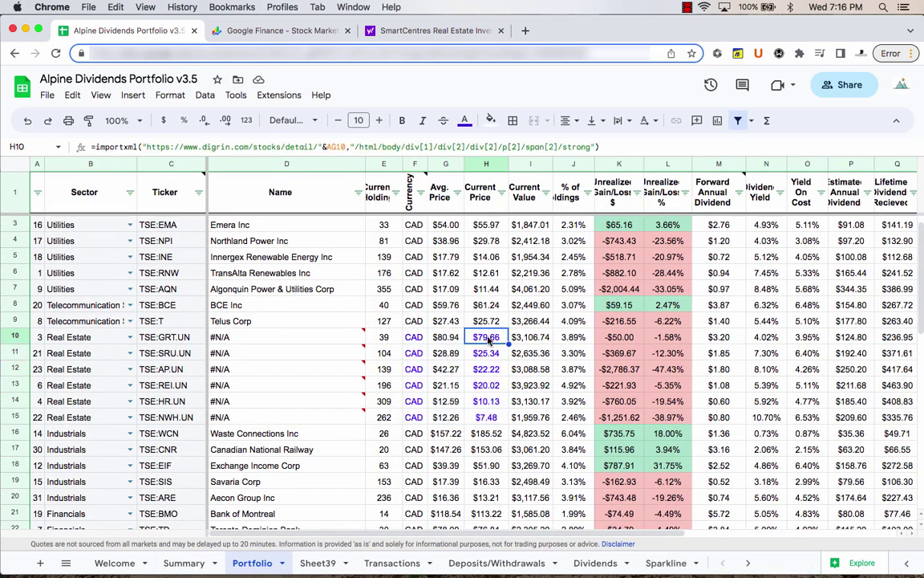
click(562, 343)
click(495, 342)
click(491, 358)
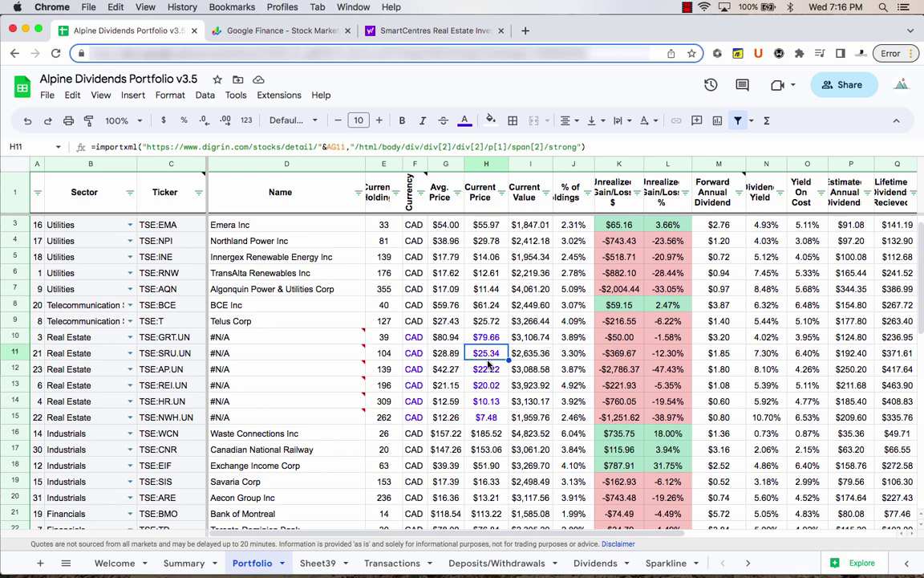
click(490, 373)
click(487, 389)
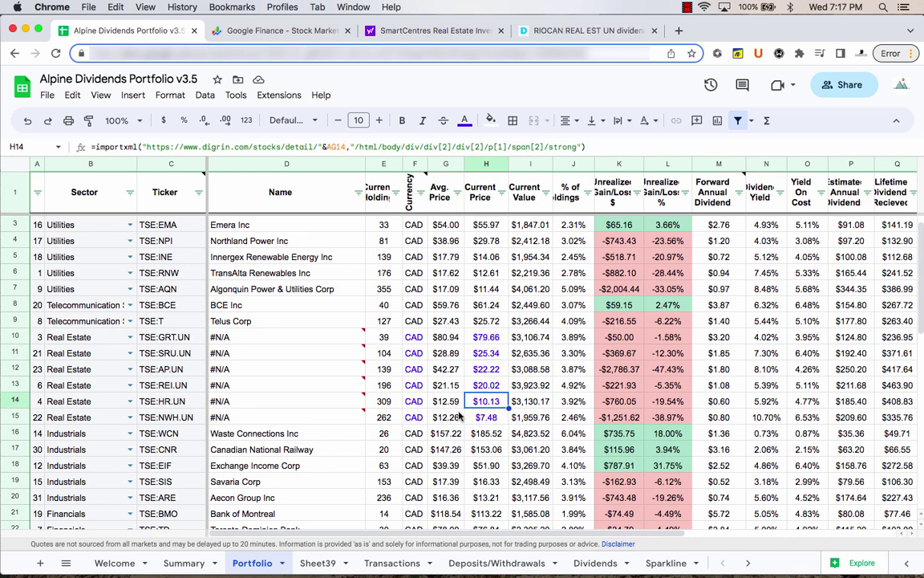
click(487, 405)
Examine the Price entry and its information marker on the digrin.com page for REI-UN.TO
click(571, 32)
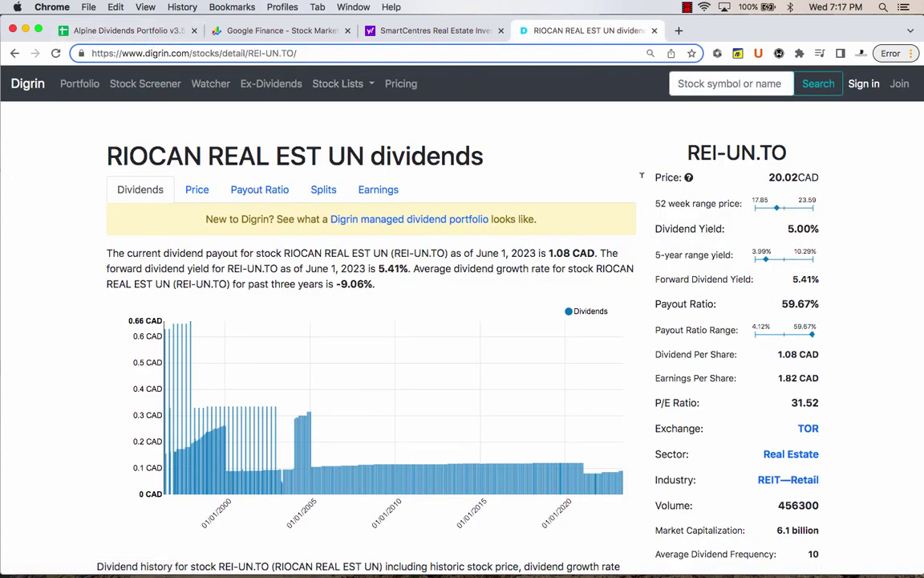
drag(771, 176, 815, 177)
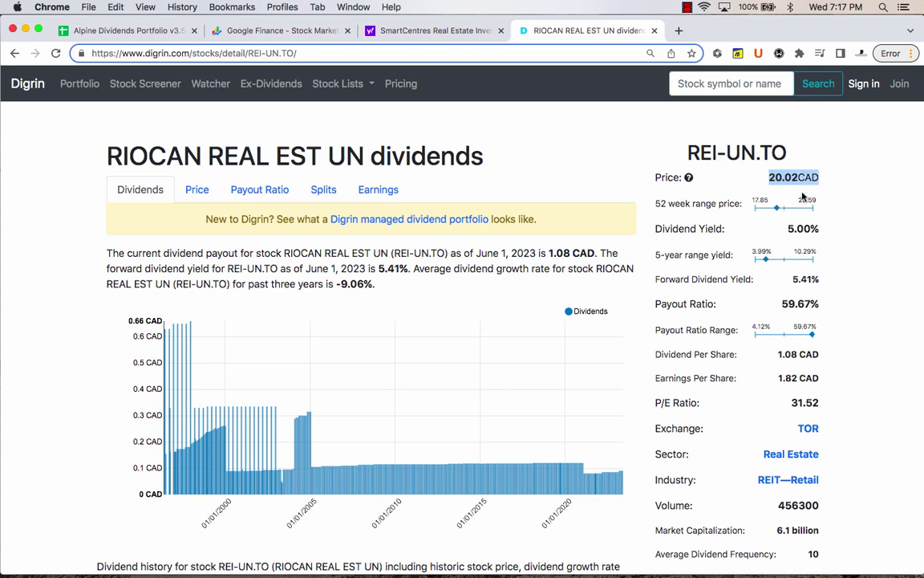
click(789, 177)
mouse_move(688, 179)
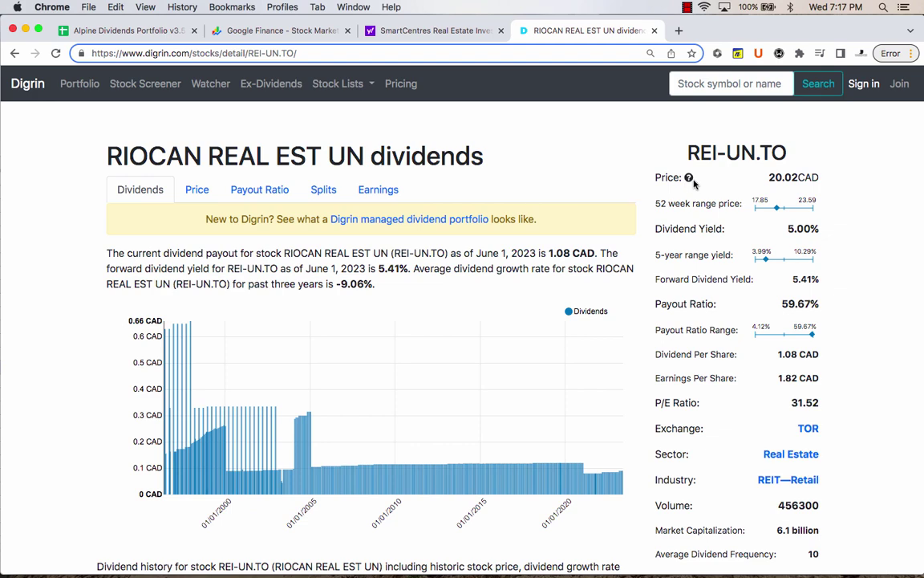
Return to the portfolio spreadsheet and inspect the importxml formulas in Current Price cells H10 through H12
click(148, 30)
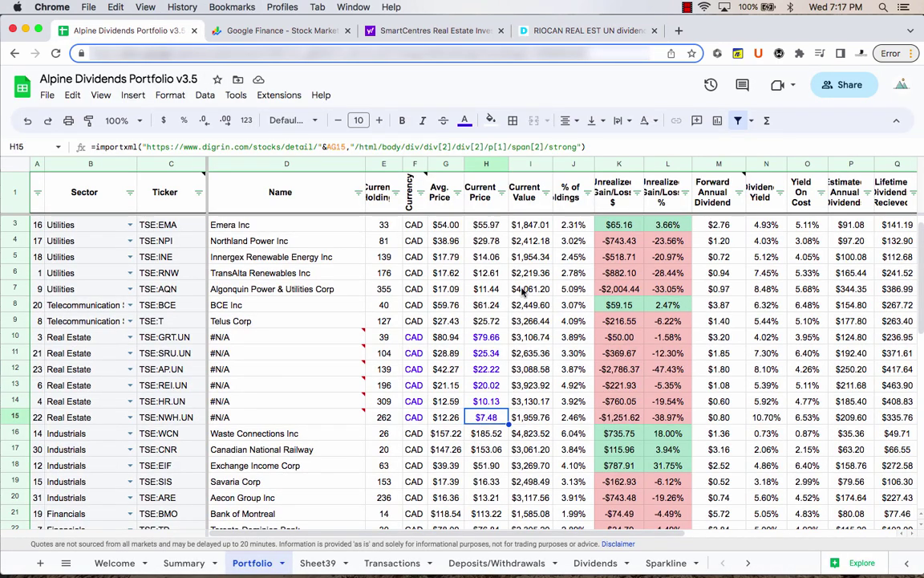
click(487, 339)
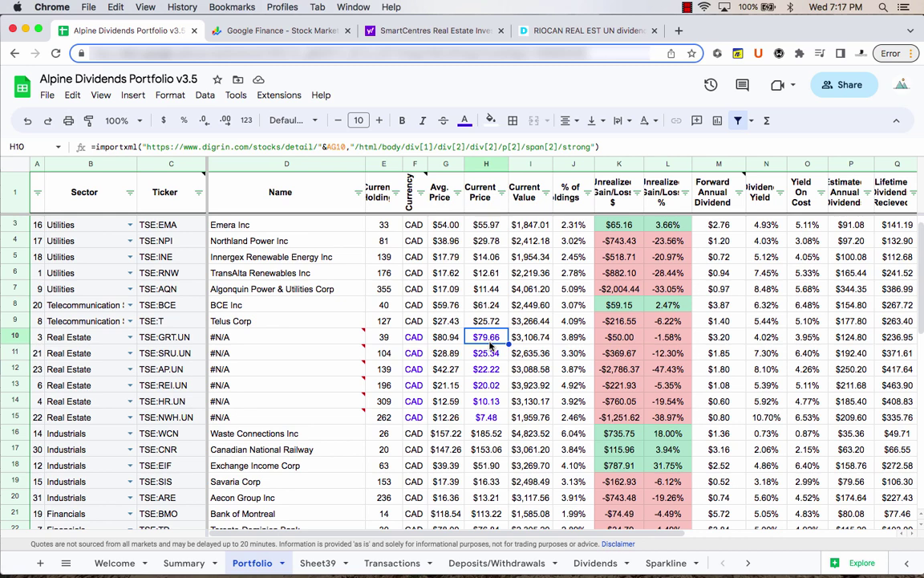
click(526, 31)
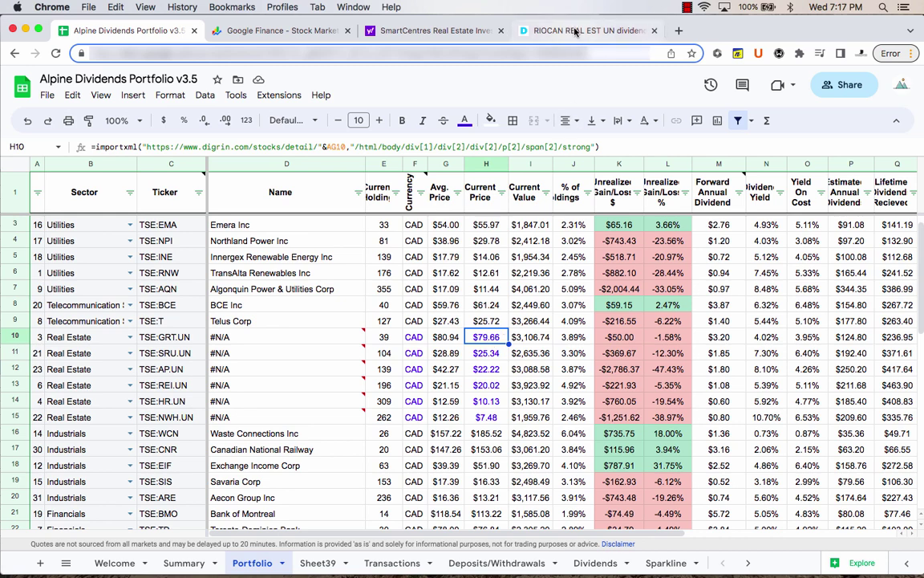
click(111, 35)
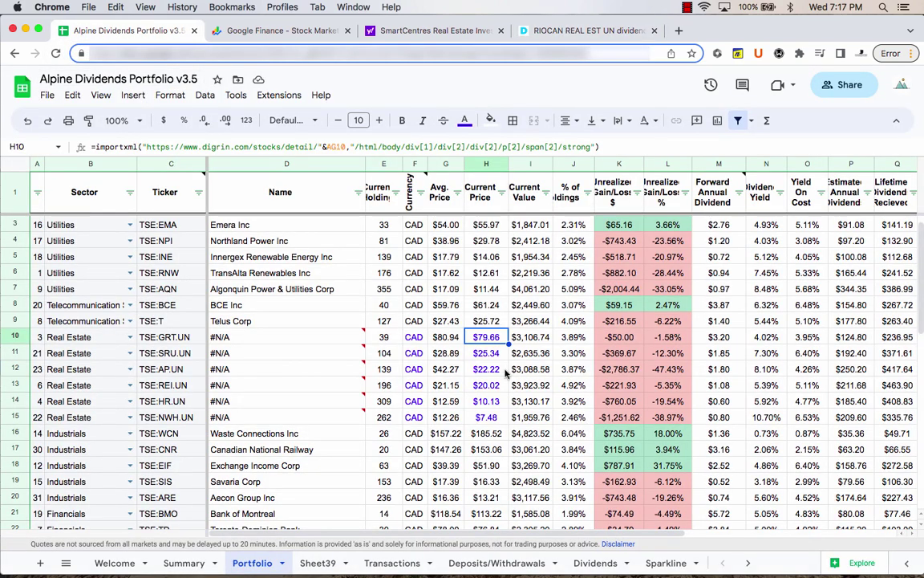
key(Down)
key(Down)
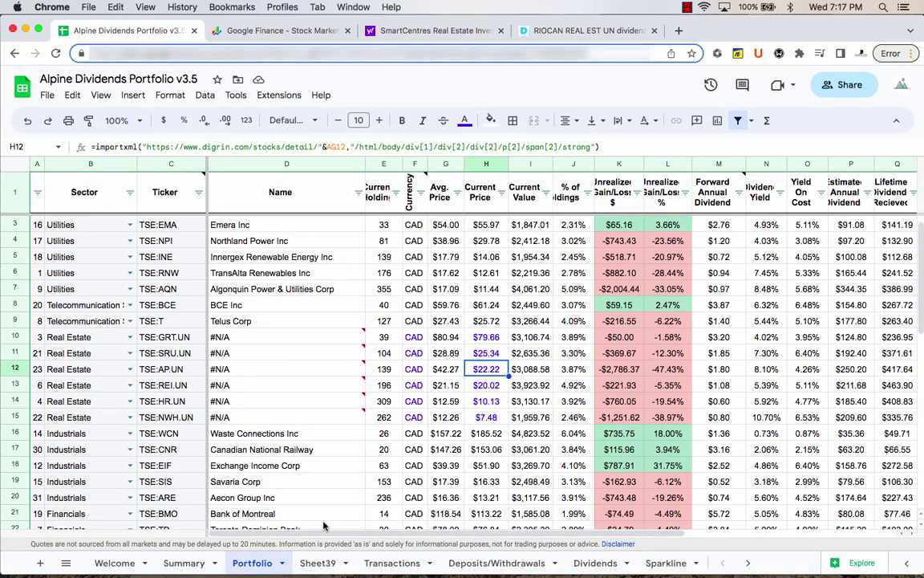
Check the CAD Equiv. Total Account Balance cell J2 on the Summary sheet, then open the Transactions sheet
click(186, 563)
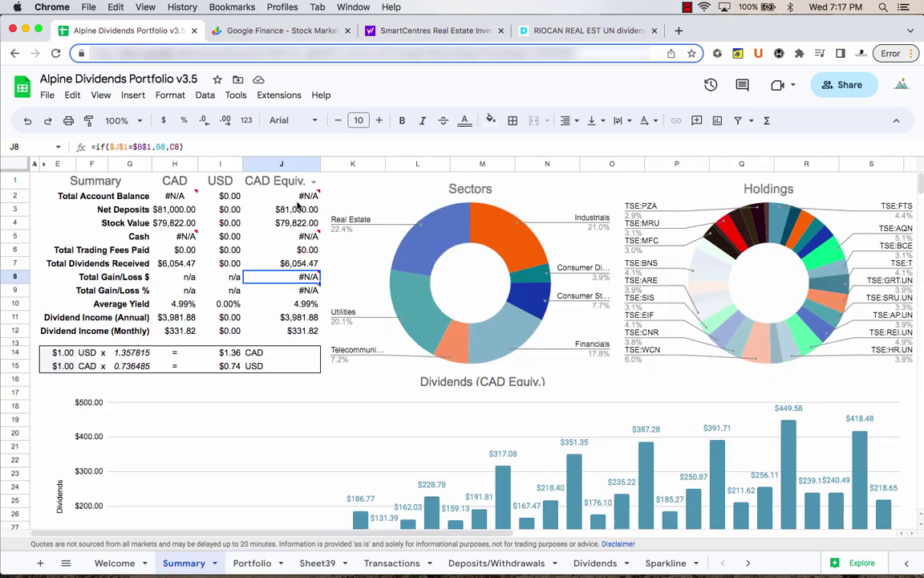
click(273, 194)
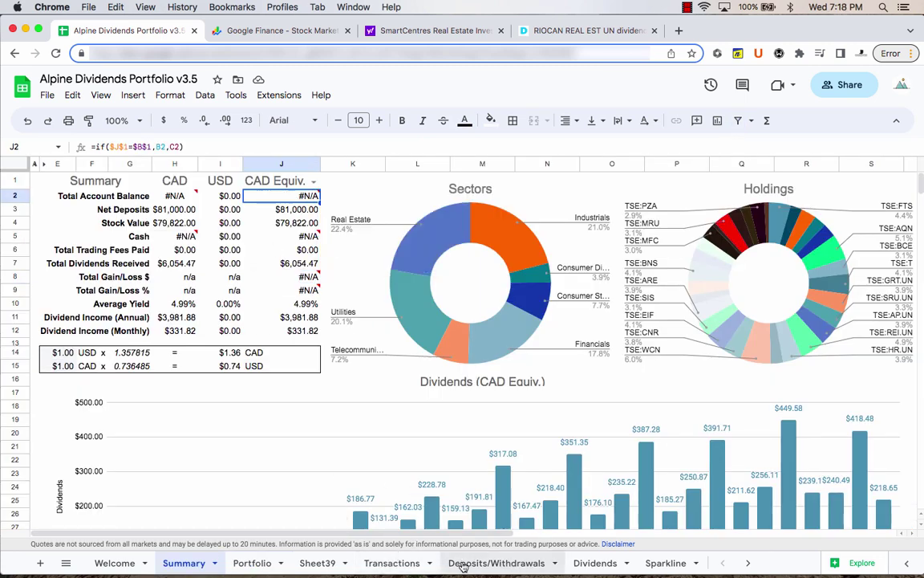
click(412, 561)
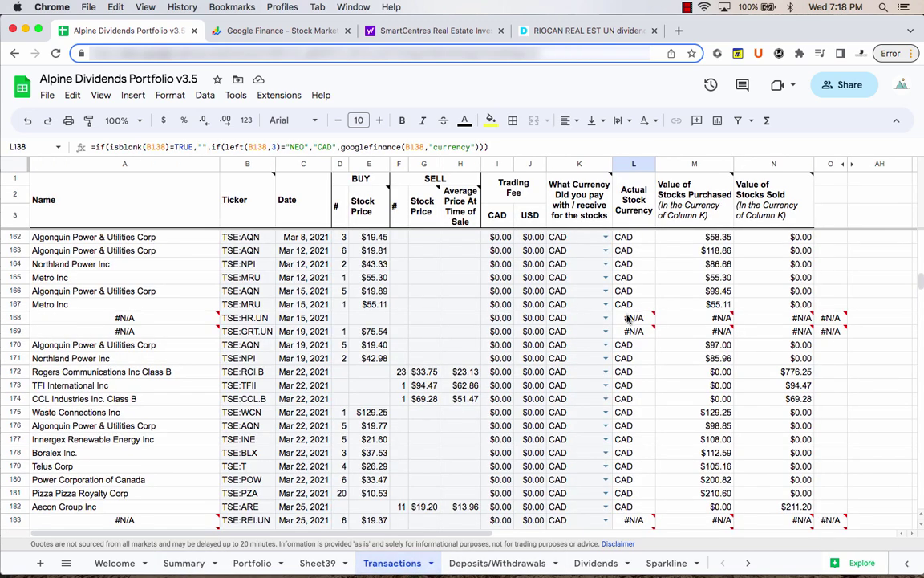
Examine the .UN ticker rows 168 and 183–184 on the Transactions sheet, including the Actual Stock Currency formulas and their error details
click(253, 318)
scroll(259, 323, down, 3)
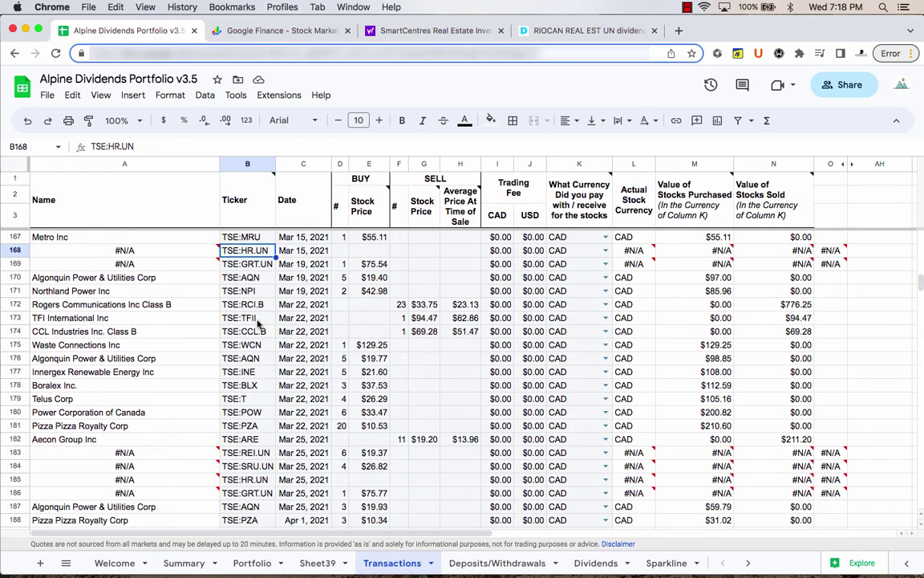
scroll(258, 321, down, 3)
click(247, 385)
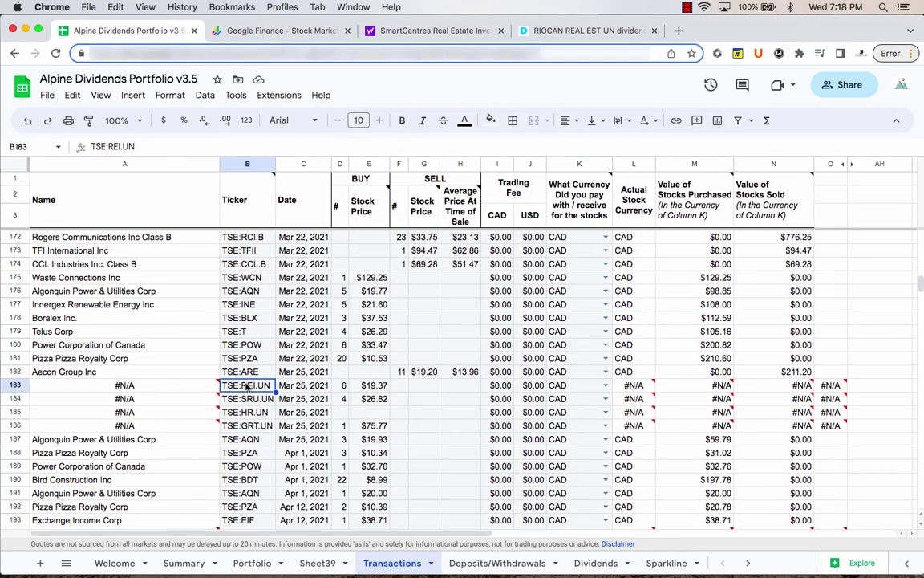
click(642, 386)
key(Down)
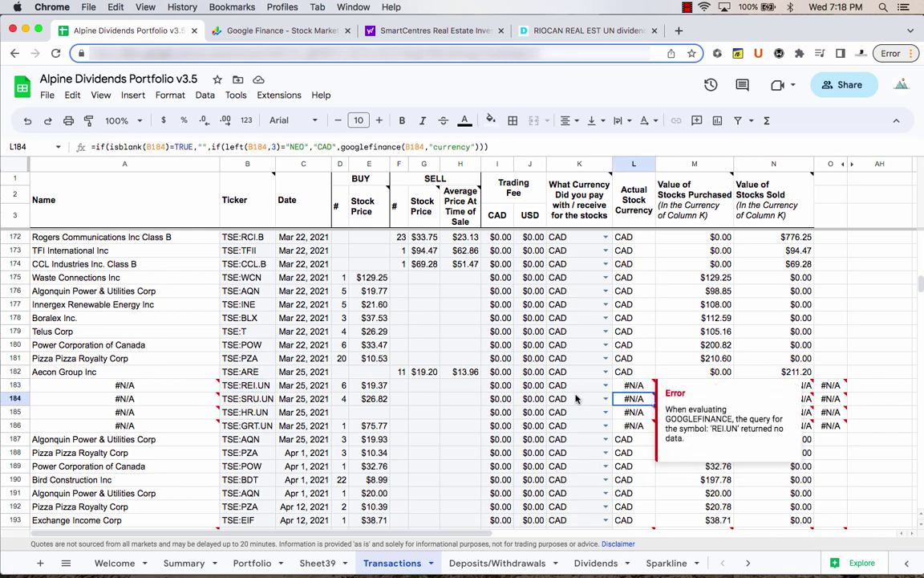
mouse_move(653, 390)
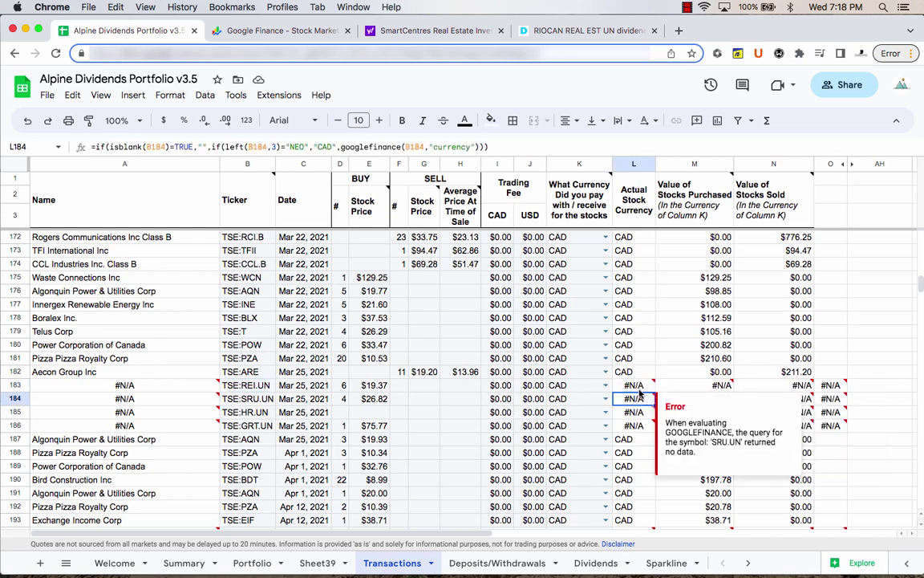
click(634, 387)
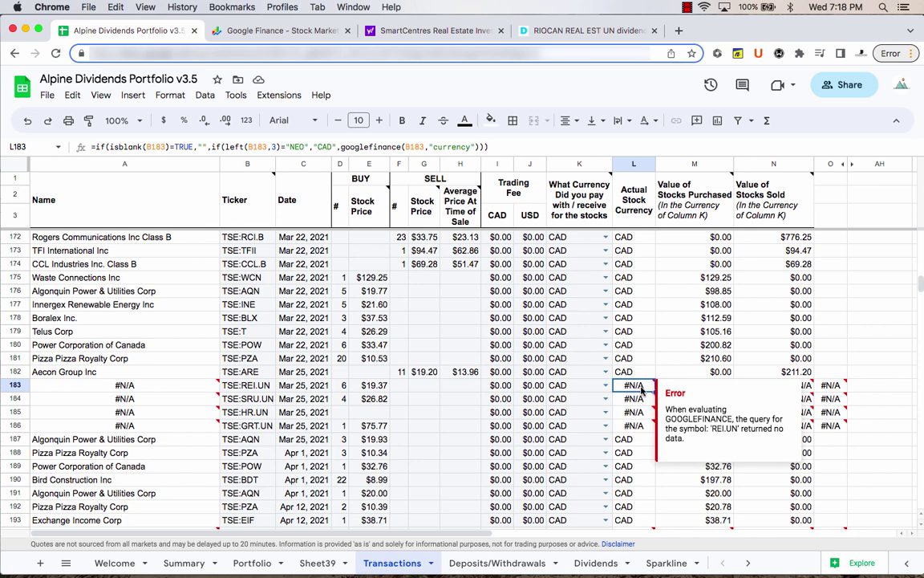
Replace the Actual Stock Currency formula for TSE:GRT.UN in L8 with CAD and colour the text blue
scroll(642, 391, up, 15)
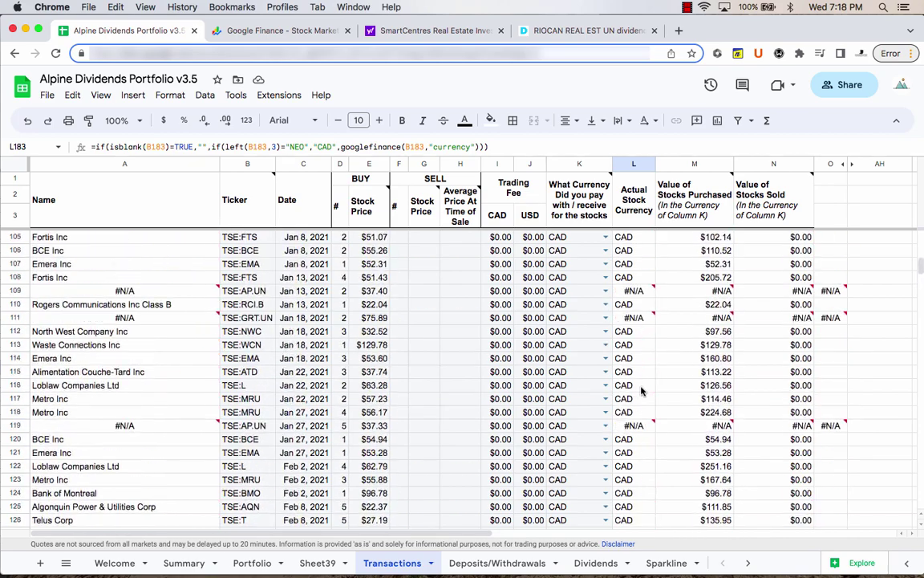
scroll(641, 391, up, 12)
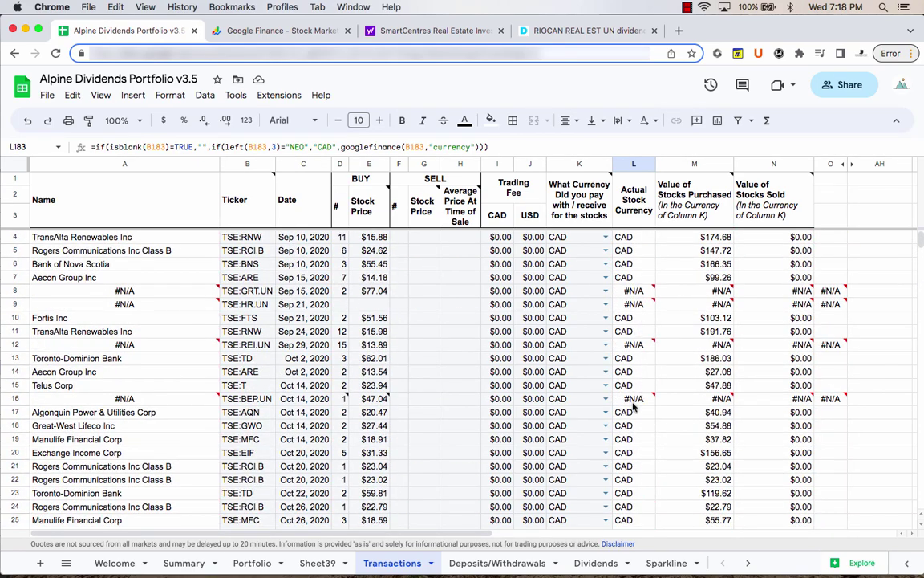
click(638, 293)
key(Down)
key(Up)
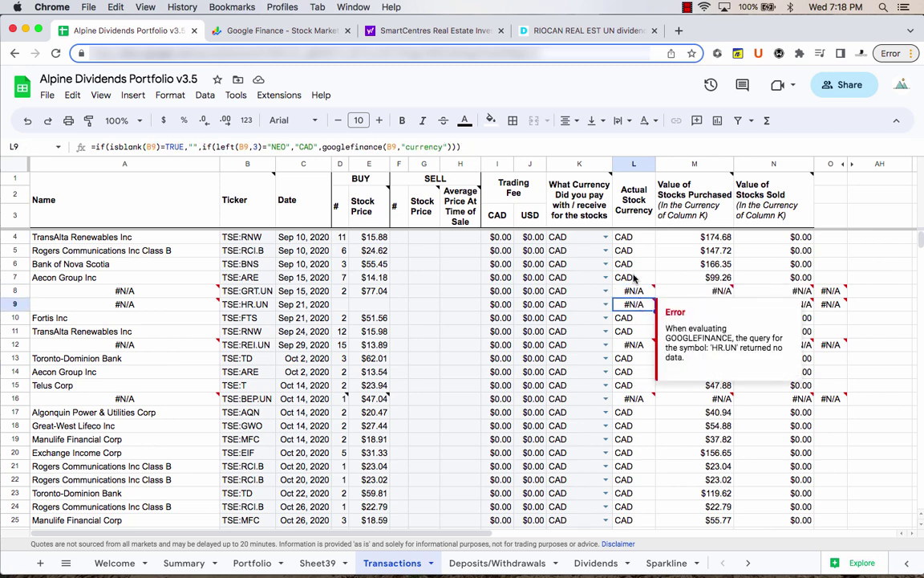
key(Up)
key(Down)
text(CAD)
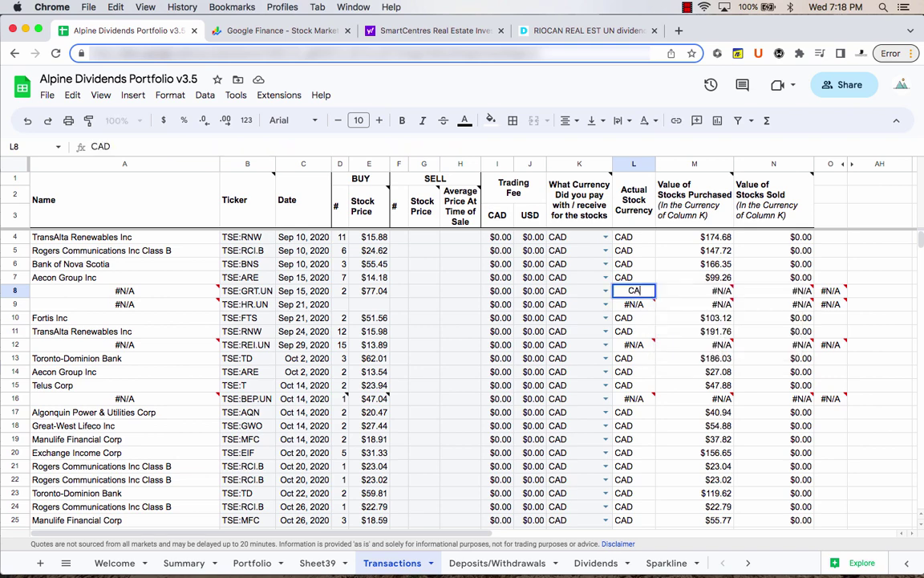
key(Return)
key(Up)
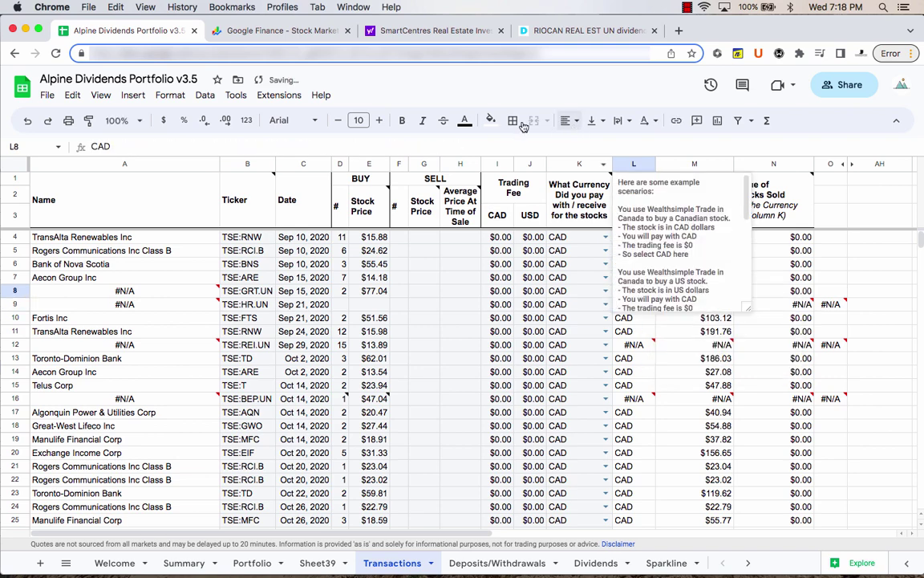
click(465, 120)
click(567, 180)
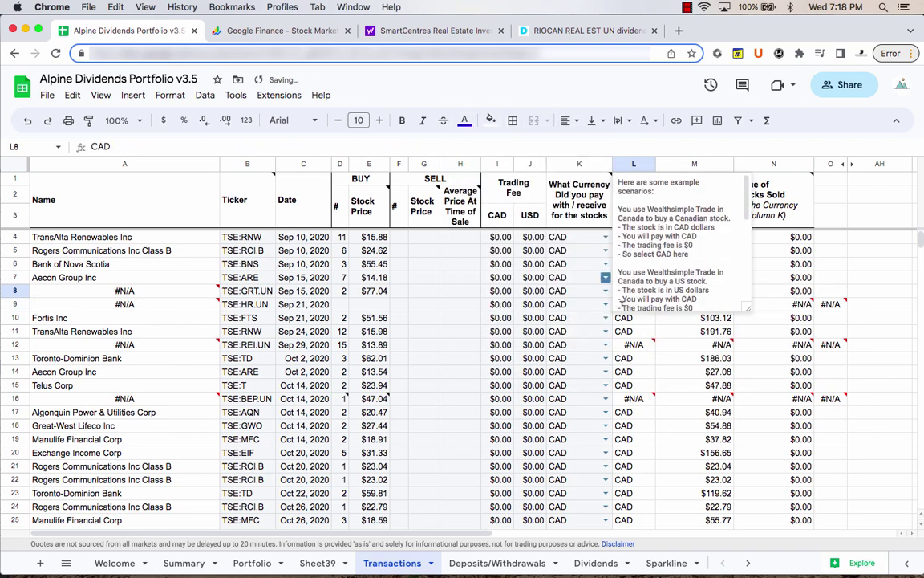
Enter CAD as the Actual Stock Currency for TSE:HR.UN in L9 and colour the text blue
key(Down)
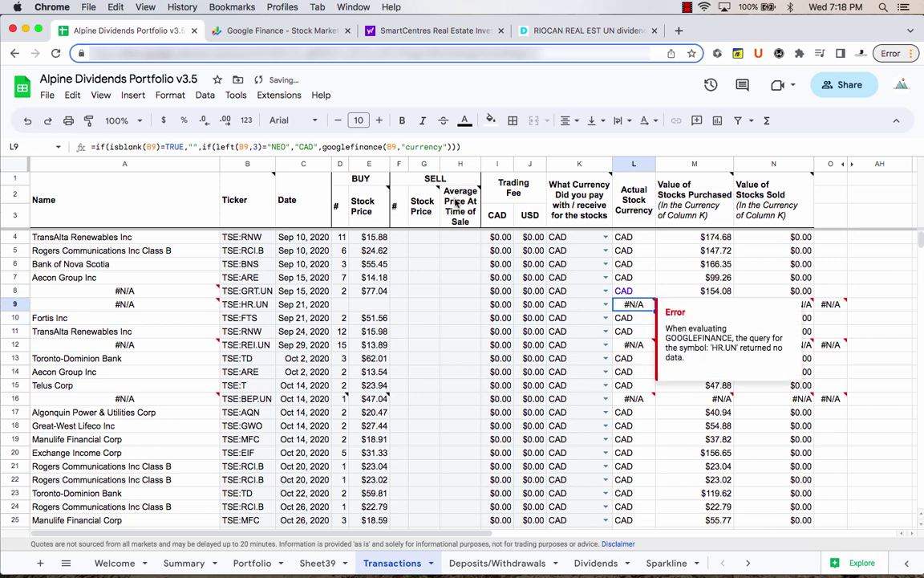
text(CAD)
key(Return)
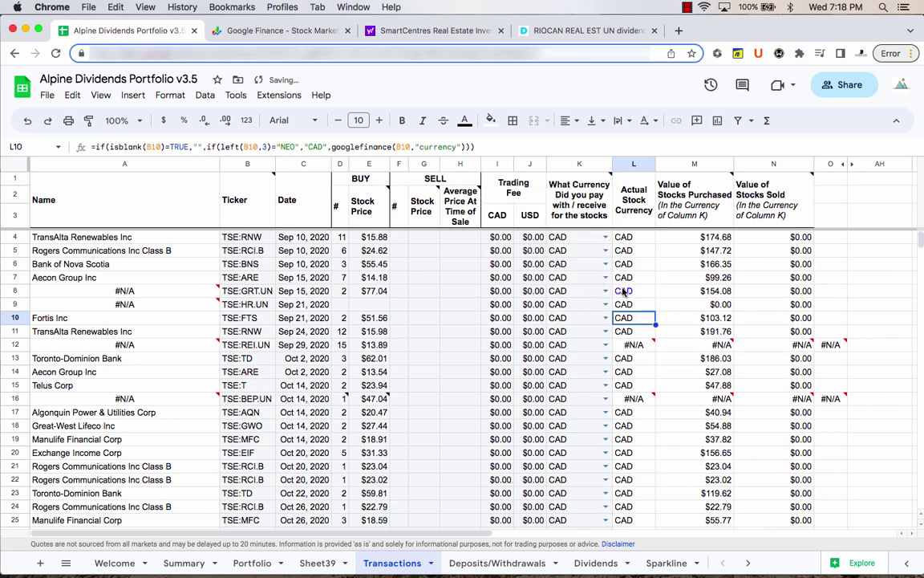
key(Up)
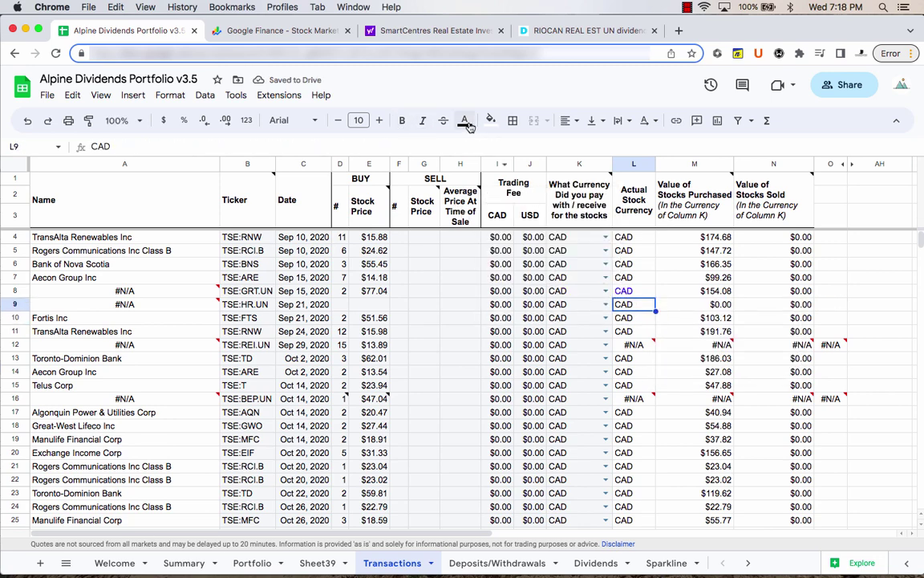
click(465, 120)
click(507, 166)
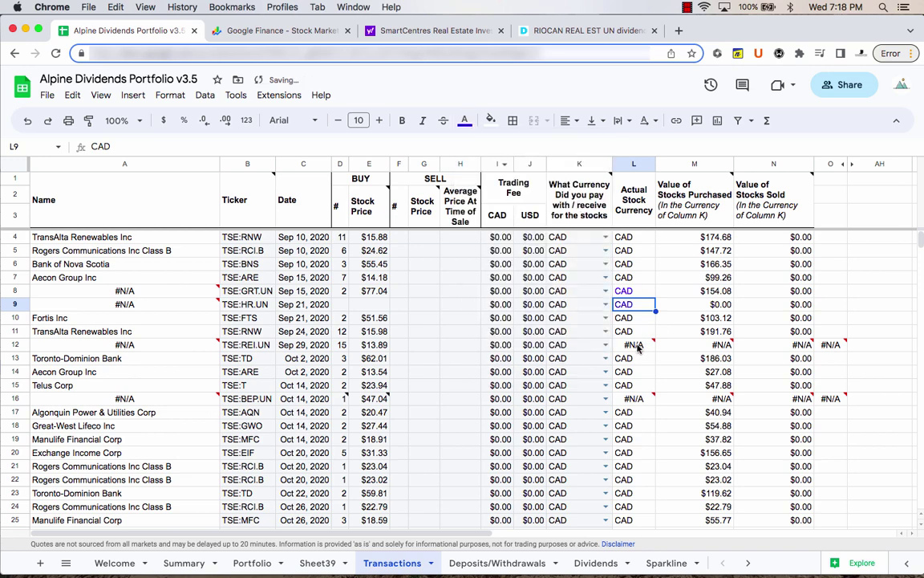
Set the Actual Stock Currency for TSE:REI.UN in L12 to CAD with blue text
click(639, 346)
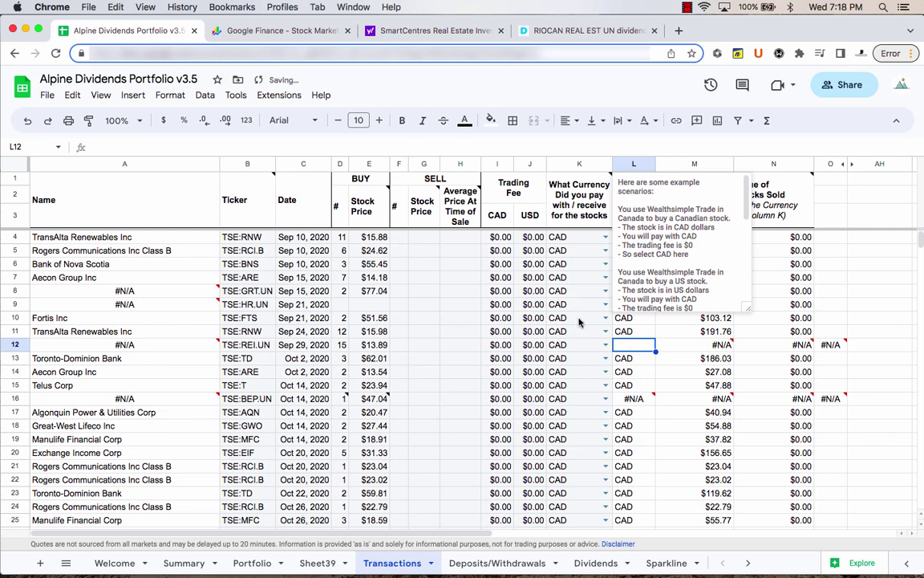
key(Delete)
key(ctrl+z)
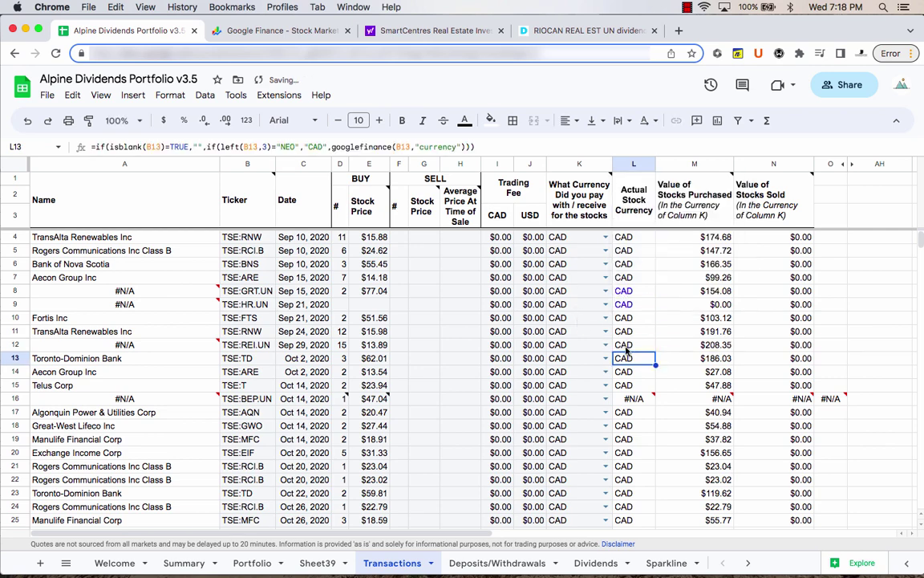
text(CAD)
click(465, 120)
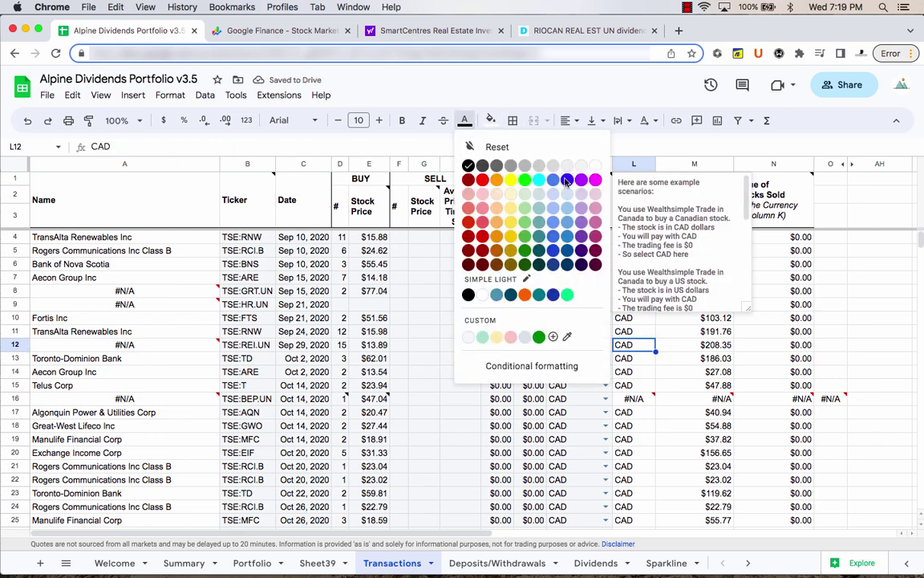
click(595, 191)
Scan the Actual Stock Currency column through the Transactions sheet for error rows and inspect the SNDL Inc currency formula in L138
scroll(608, 349, down, 20)
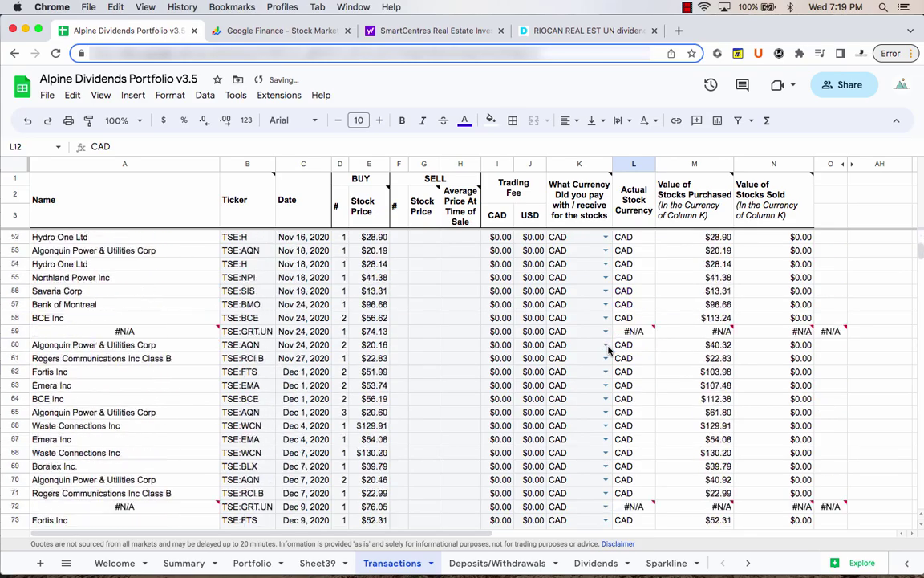
scroll(610, 353, down, 16)
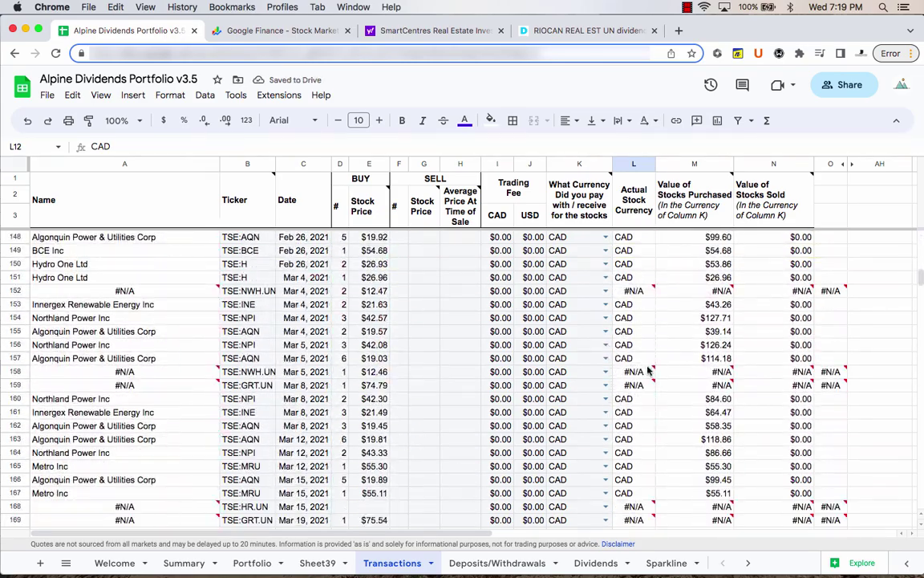
scroll(642, 377, down, 20)
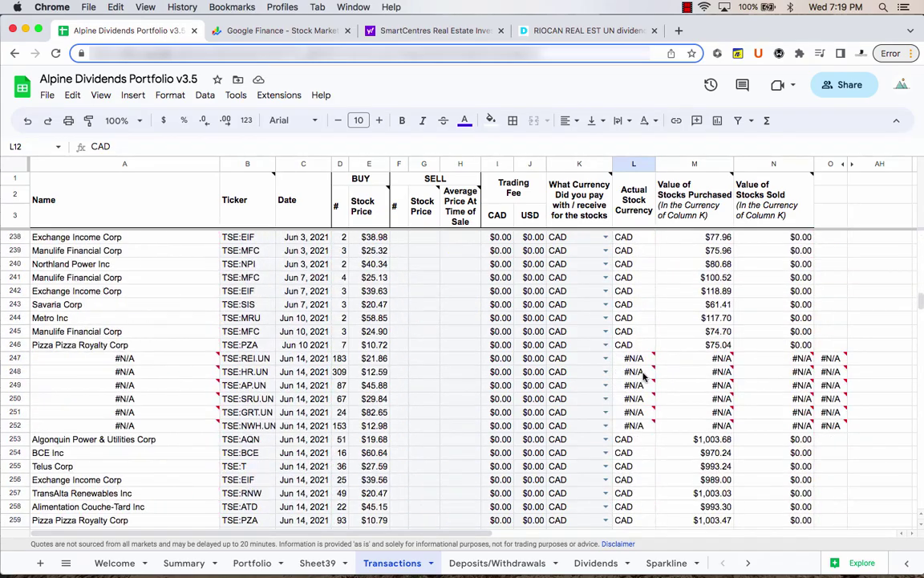
scroll(642, 377, down, 20)
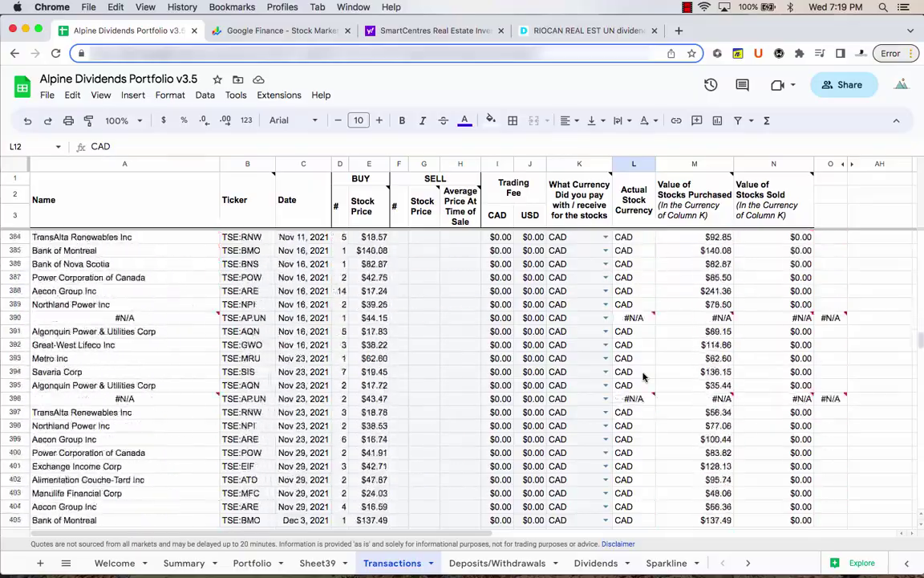
scroll(643, 377, down, 20)
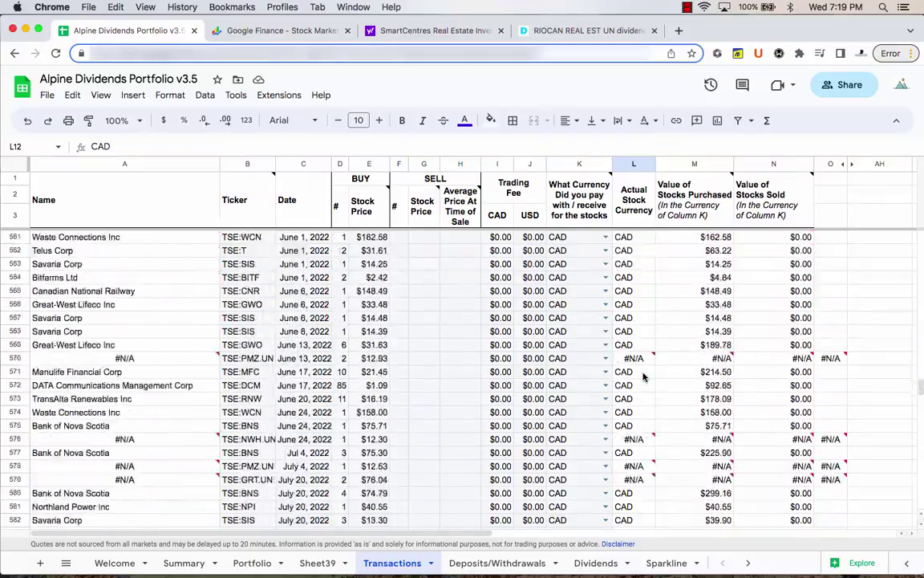
scroll(642, 377, down, 5)
scroll(642, 377, up, 20)
scroll(643, 377, right, 10)
scroll(643, 377, left, 10)
scroll(643, 377, up, 20)
scroll(642, 377, up, 20)
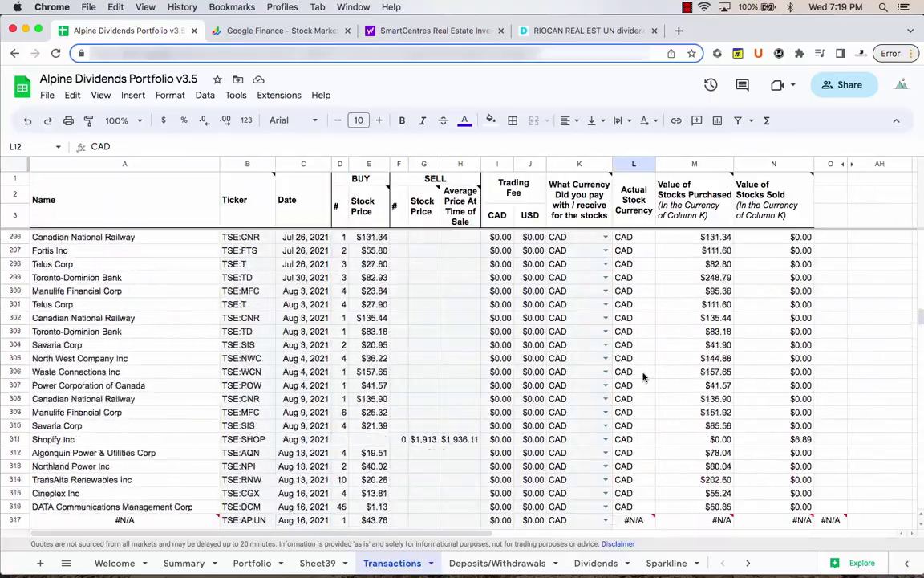
scroll(642, 377, up, 16)
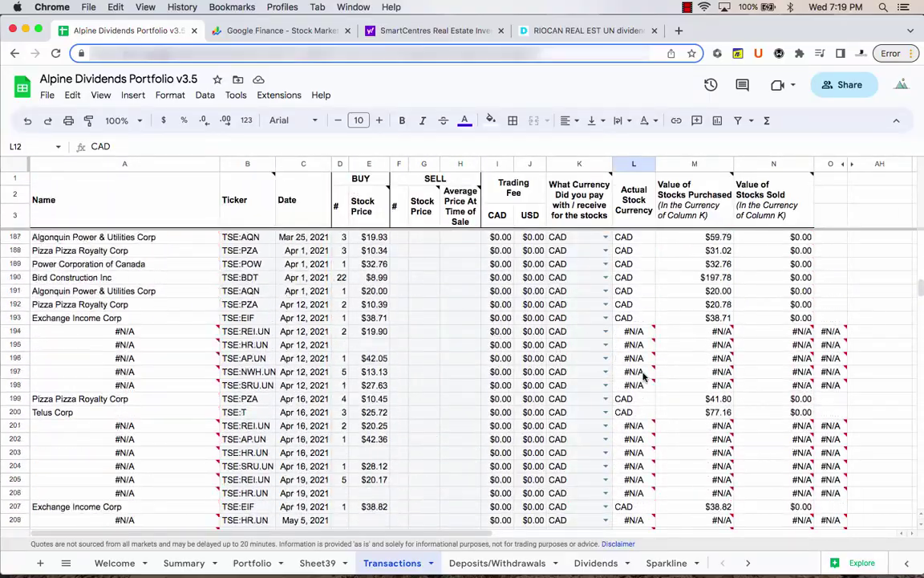
scroll(643, 377, up, 12)
scroll(643, 377, down, 5)
click(626, 413)
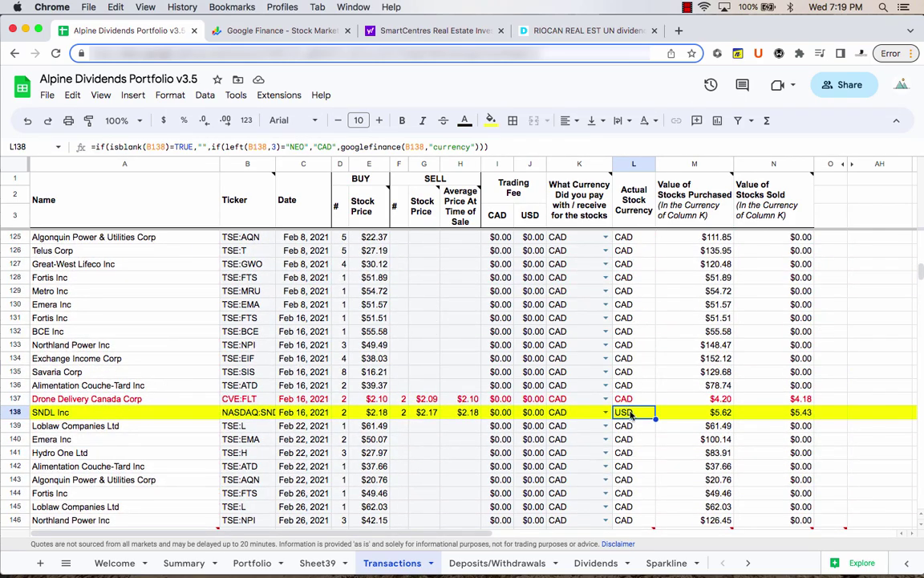
Replace the Actual Stock Currency formula in L4, the TransAlta Renewables row, with the fixed value CAD
scroll(631, 397, up, 20)
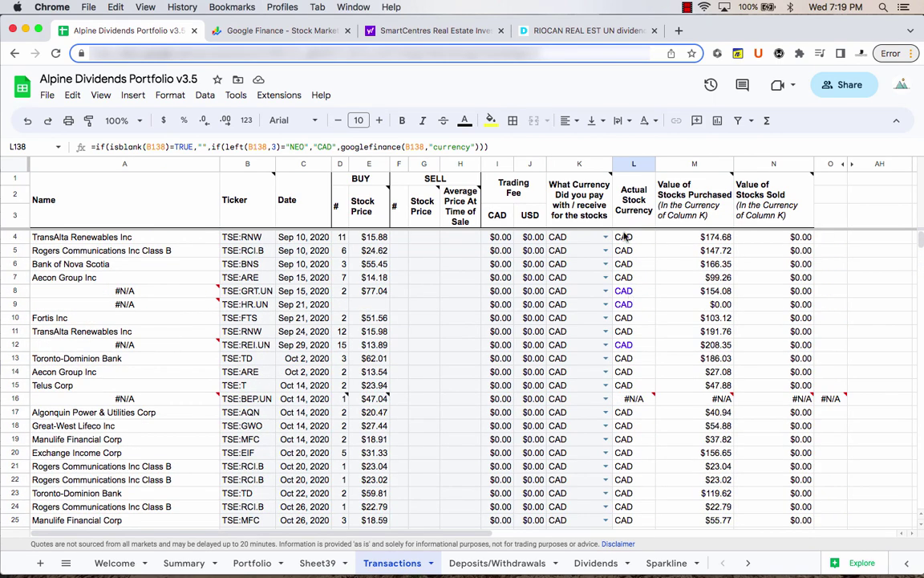
double_click(625, 236)
key(BackSpace)
key(BackSpace)
key(BackSpace)
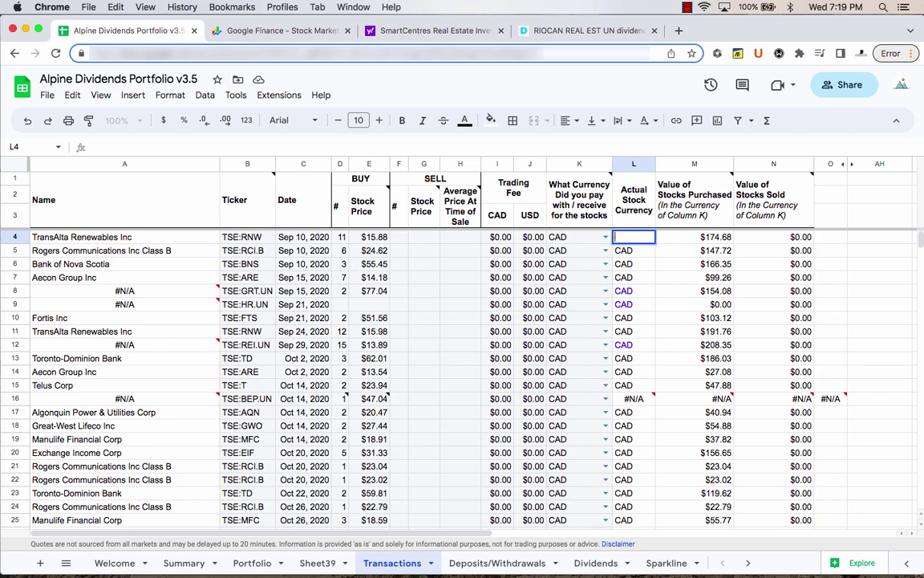
key(Return)
click(632, 239)
text(CAD)
key(Return)
Colour the CAD entry in L4 blue and fill it down the Actual Stock Currency column through L21
click(633, 241)
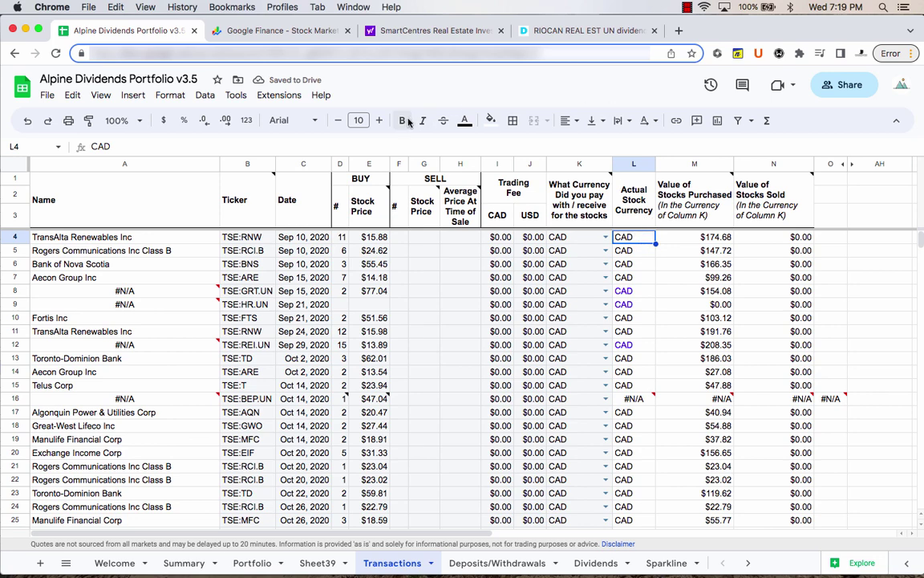
click(465, 120)
click(510, 164)
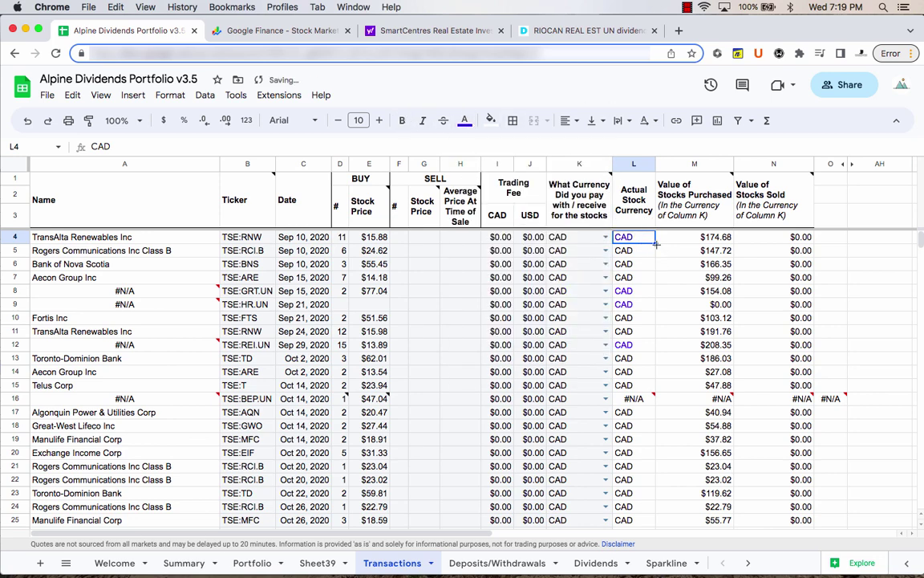
drag(655, 244, 641, 478)
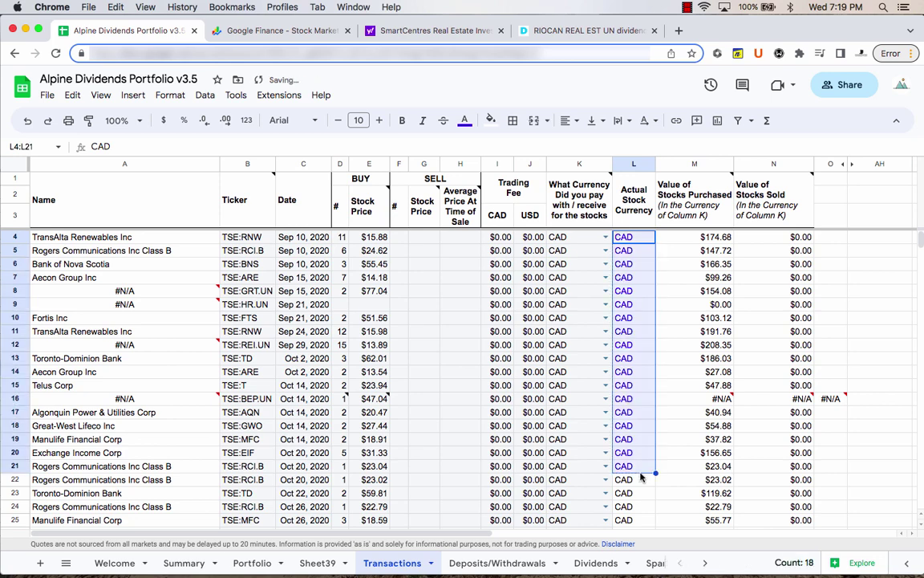
click(627, 454)
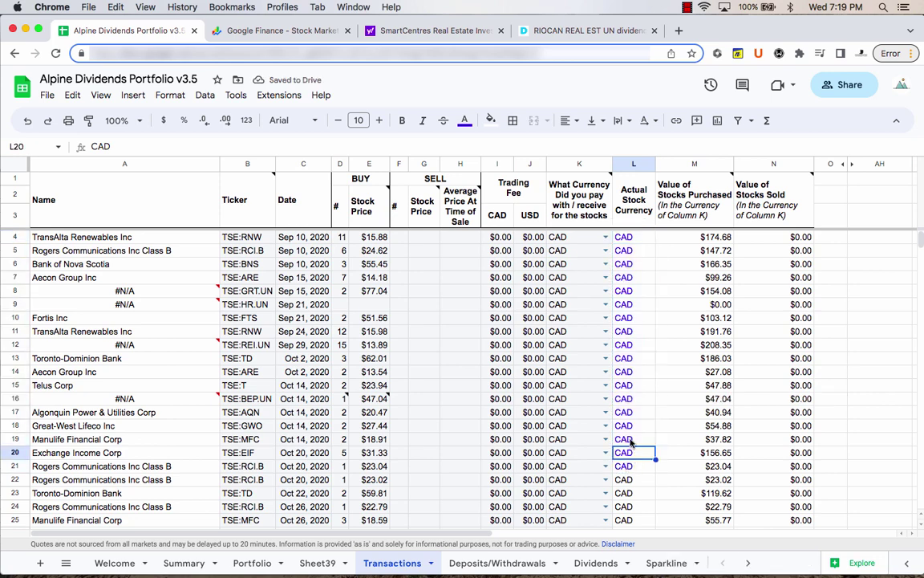
Fill the blue fixed CAD value down the Actual Stock Currency column from L19 through L137, stopping above the SNDL Inc row
click(628, 478)
scroll(629, 485, down, 1)
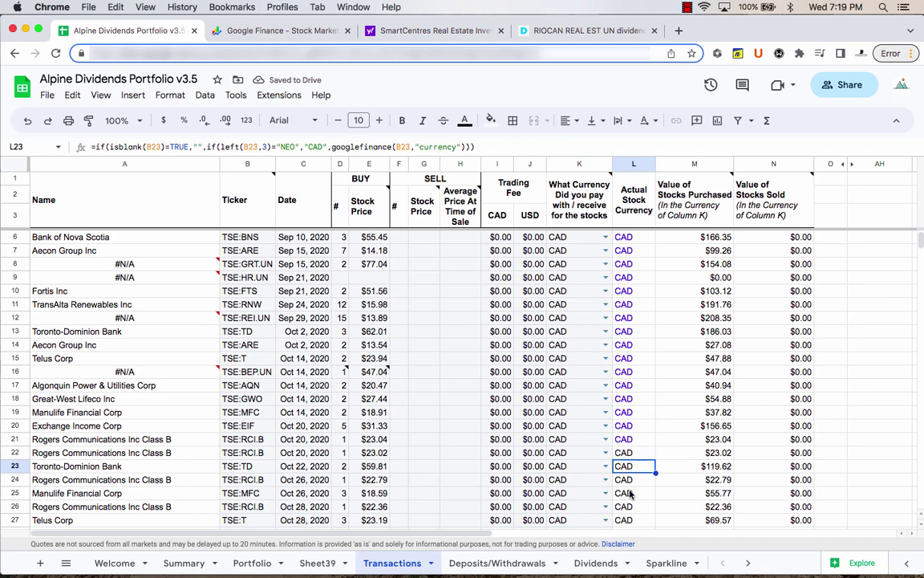
click(646, 412)
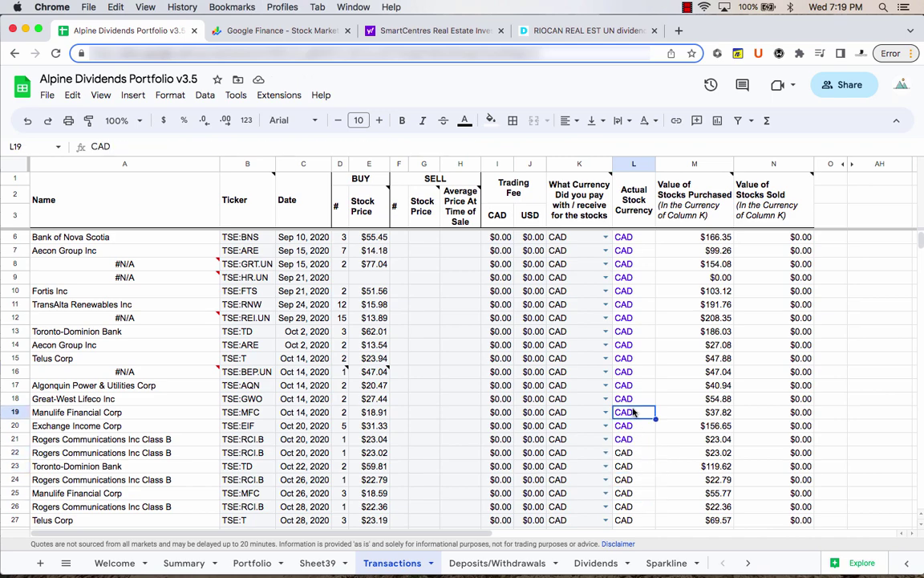
drag(656, 416, 638, 440)
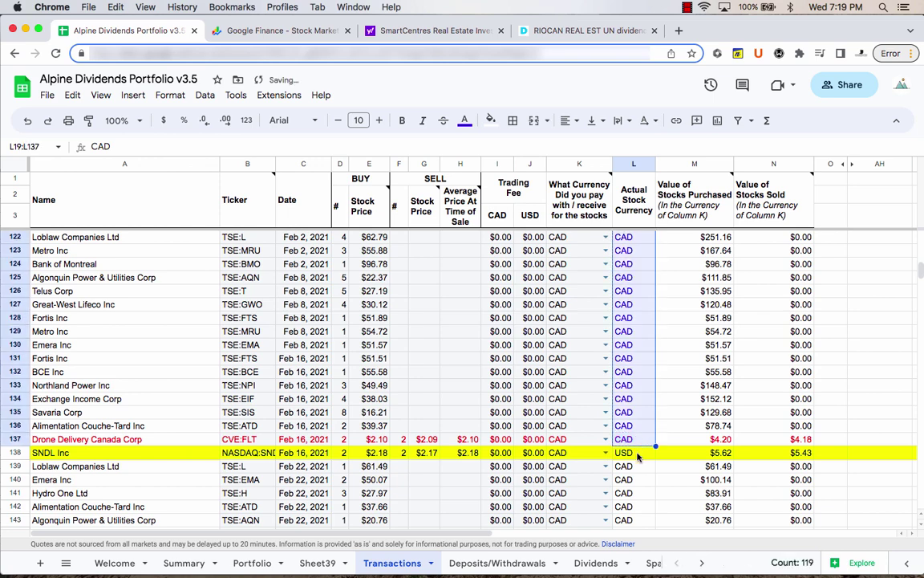
click(630, 454)
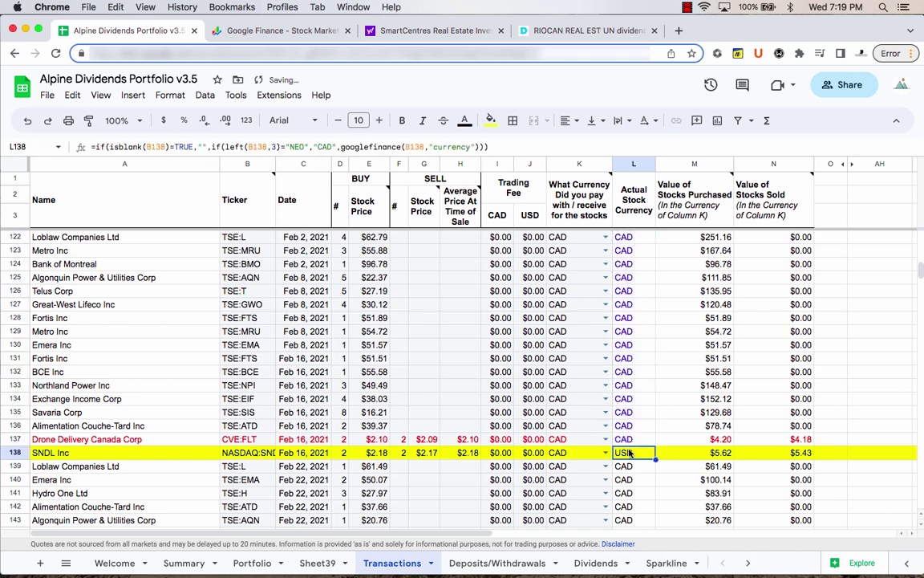
Replace the Actual Stock Currency formula in L139, the Loblaw row below SNDL Inc, with the fixed value CAD in blue text
click(633, 467)
text(CAD)
key(Return)
key(Up)
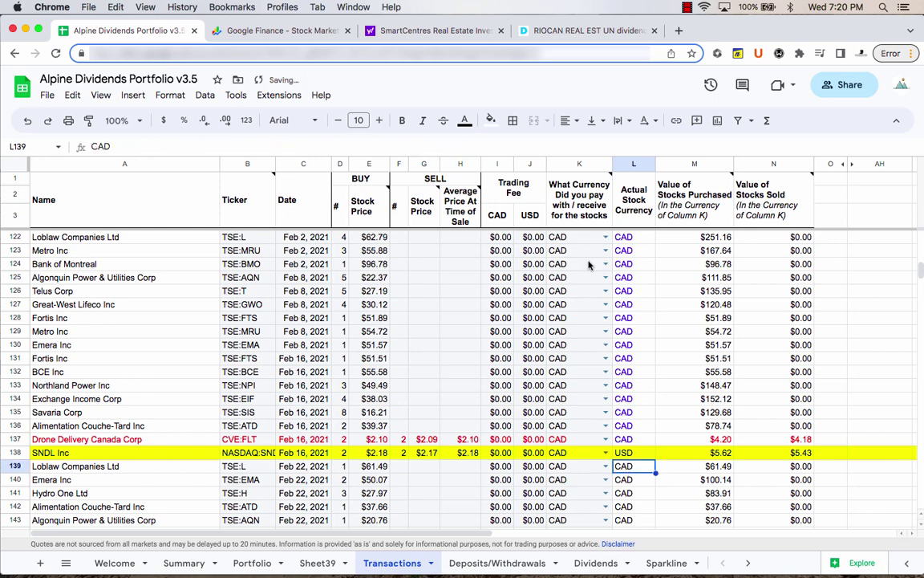
click(464, 120)
click(568, 180)
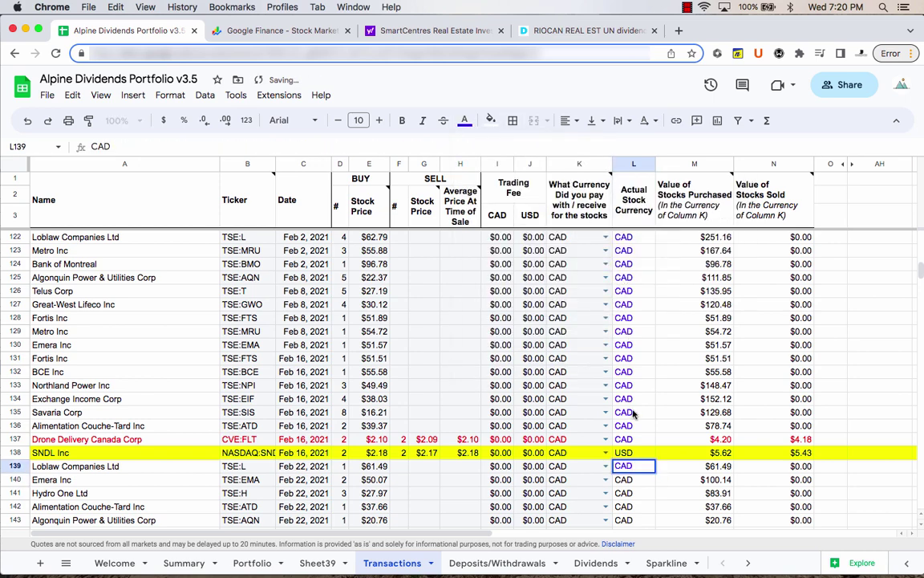
Fill the blue CAD value from L139 down the Actual Stock Currency column to the last transaction in L724
drag(656, 472, 674, 413)
scroll(615, 513, up, 20)
scroll(600, 491, down, 20)
scroll(600, 491, down, 20)
scroll(628, 371, down, 20)
drag(628, 371, 628, 438)
click(628, 439)
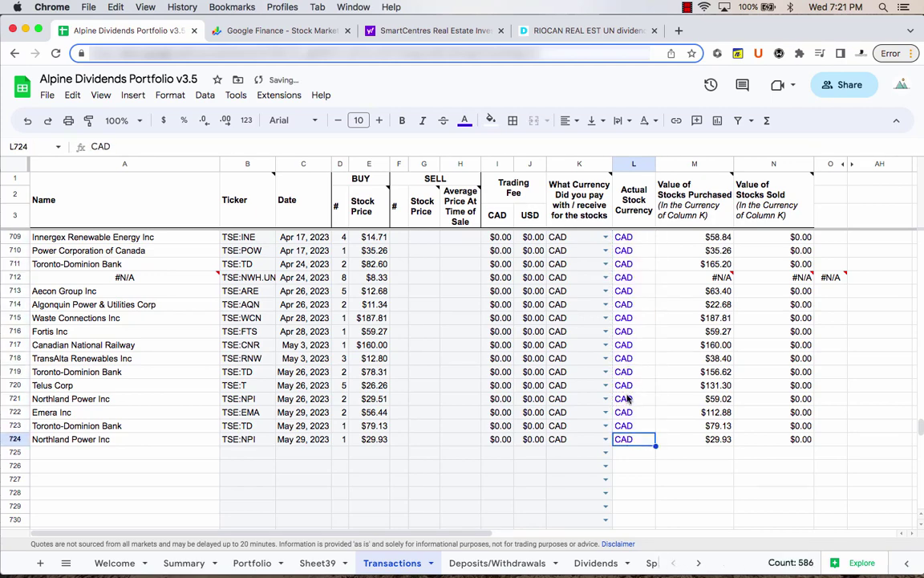
Enter the ticker TSE:TD in B725 to inspect the currency formula in L725, and clear the ticker again
click(258, 454)
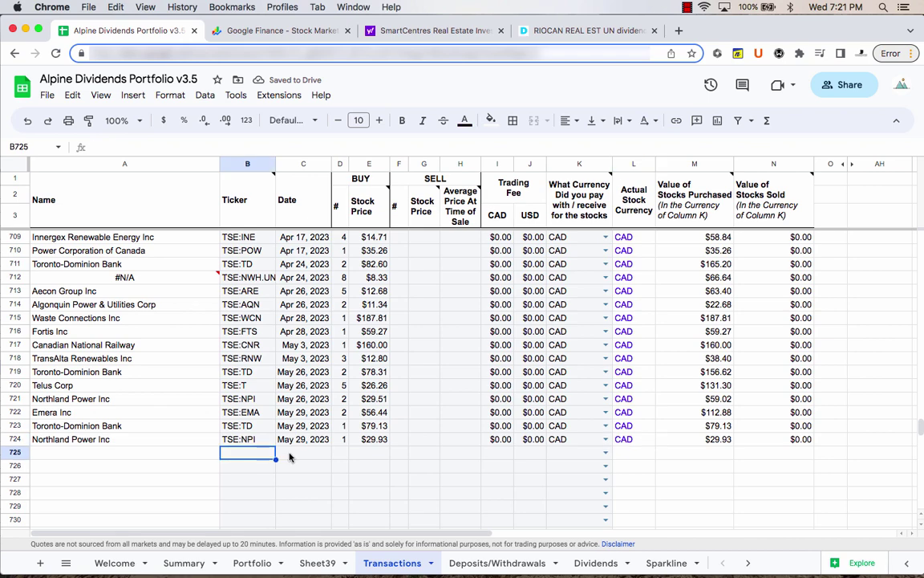
click(631, 456)
click(247, 453)
text(TSE:T)
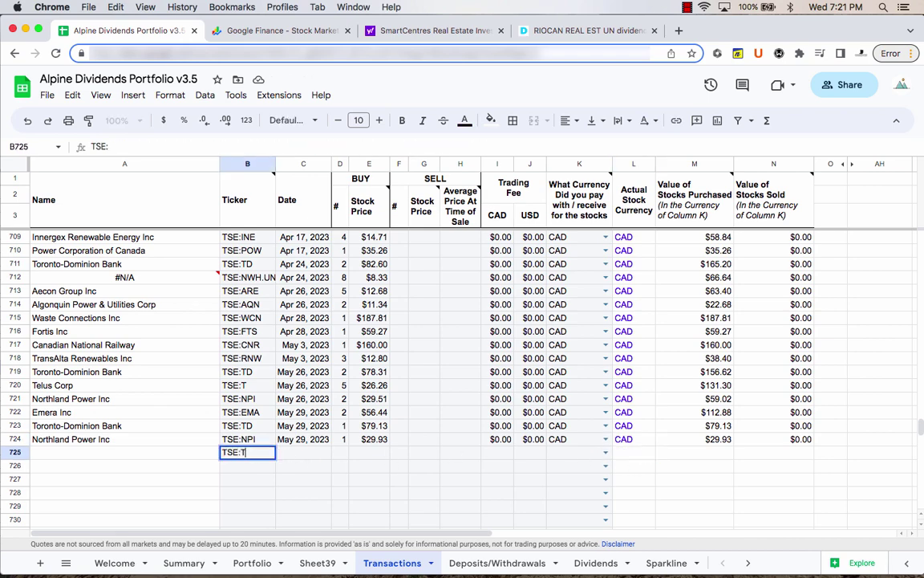
key(Return)
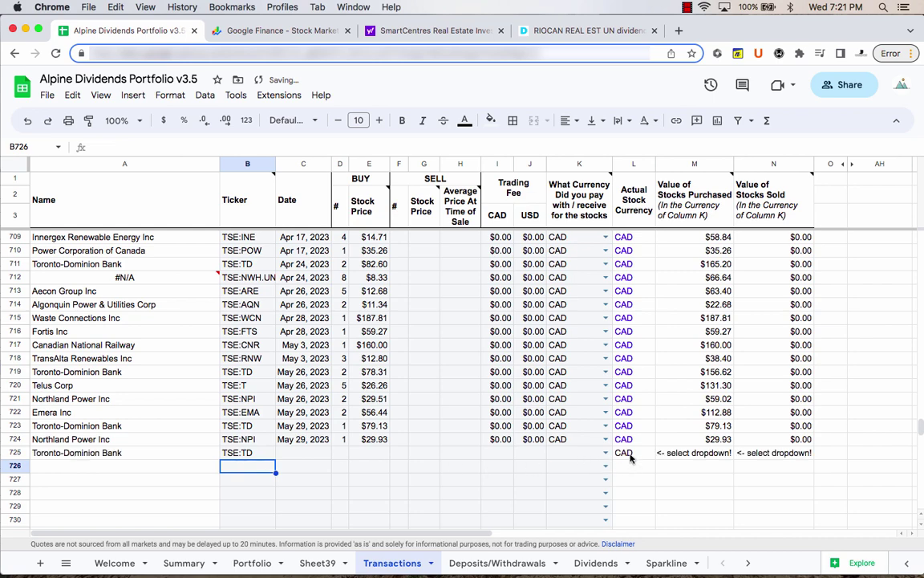
click(631, 455)
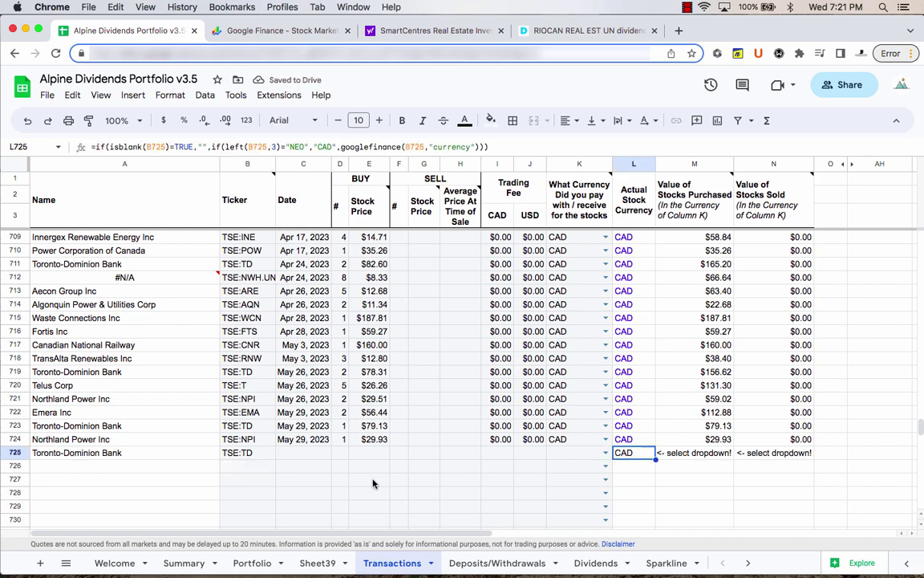
click(245, 453)
key(Delete)
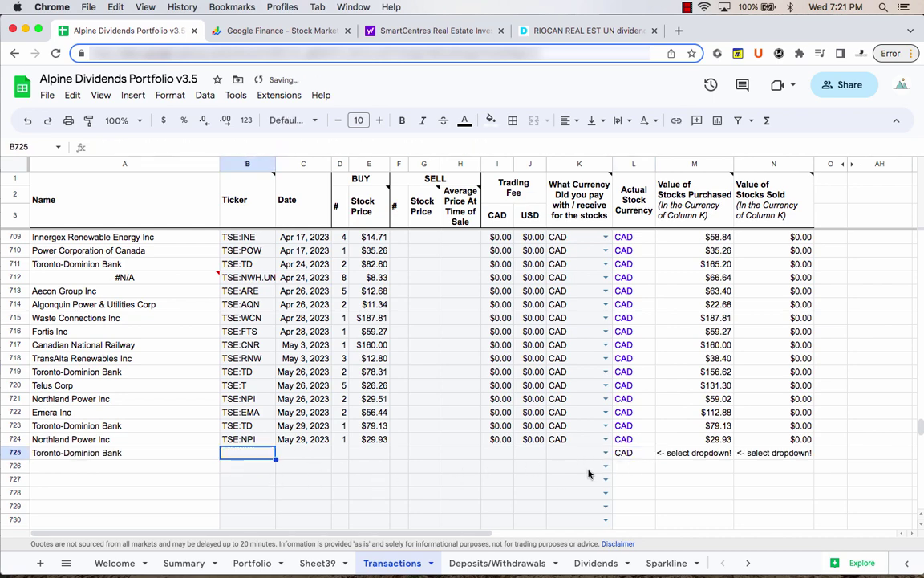
click(630, 455)
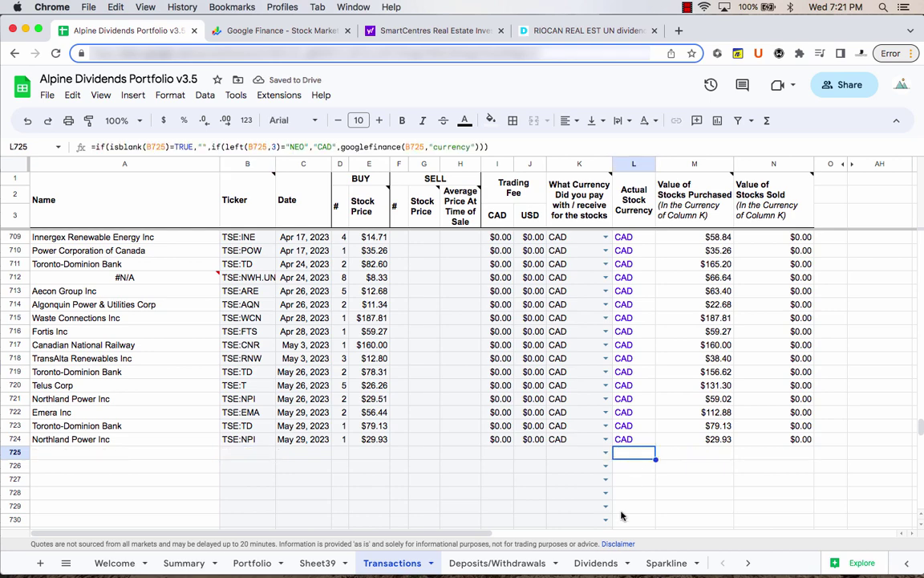
Inspect the fixed Actual Stock Currency entries in several rows between L715 and L724
click(623, 438)
click(631, 414)
click(630, 373)
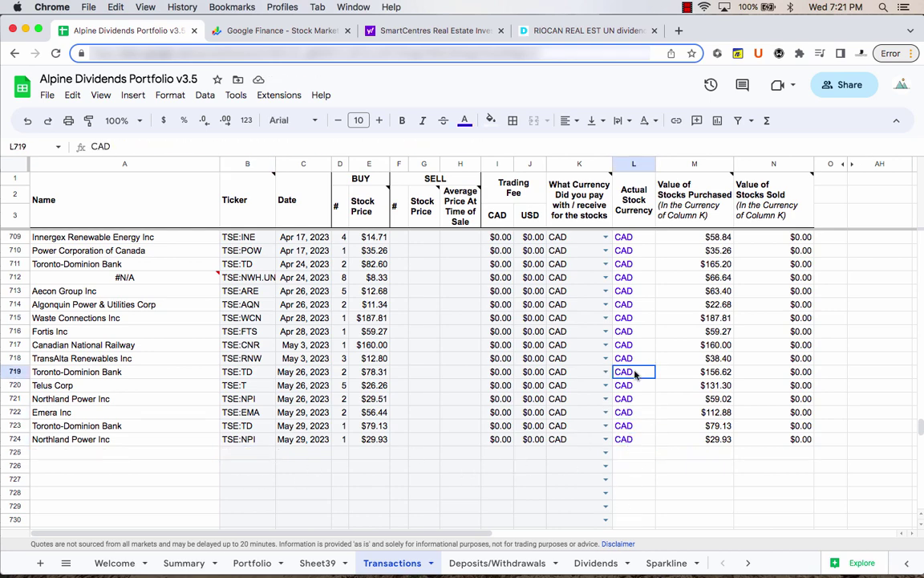
click(633, 319)
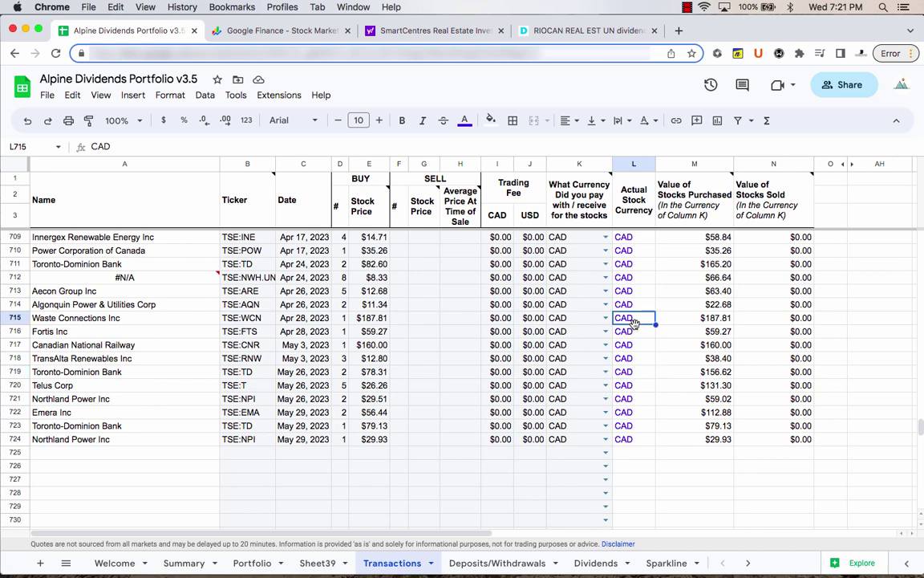
click(630, 441)
click(630, 385)
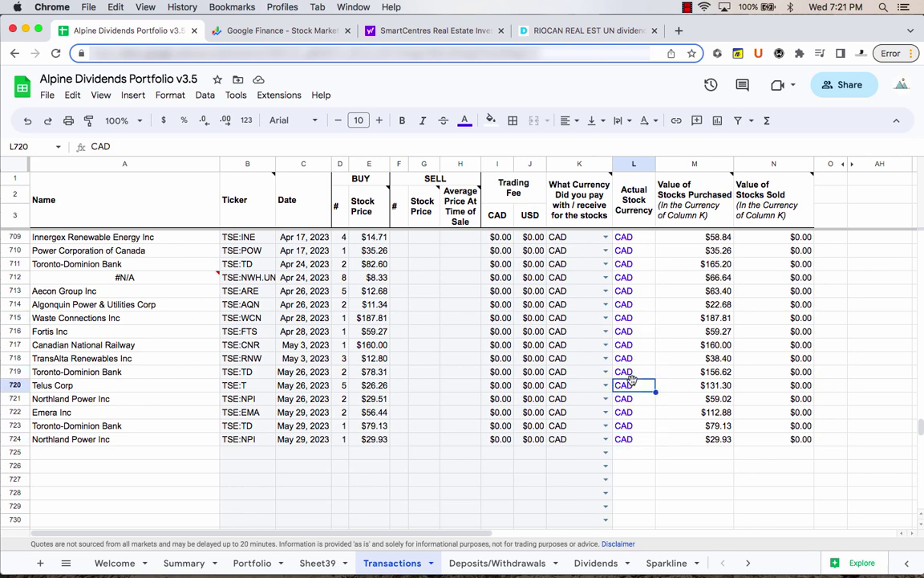
Enter TSE:TD in B725, fill the L725 currency formula up through L711, and check the error in L712
click(247, 454)
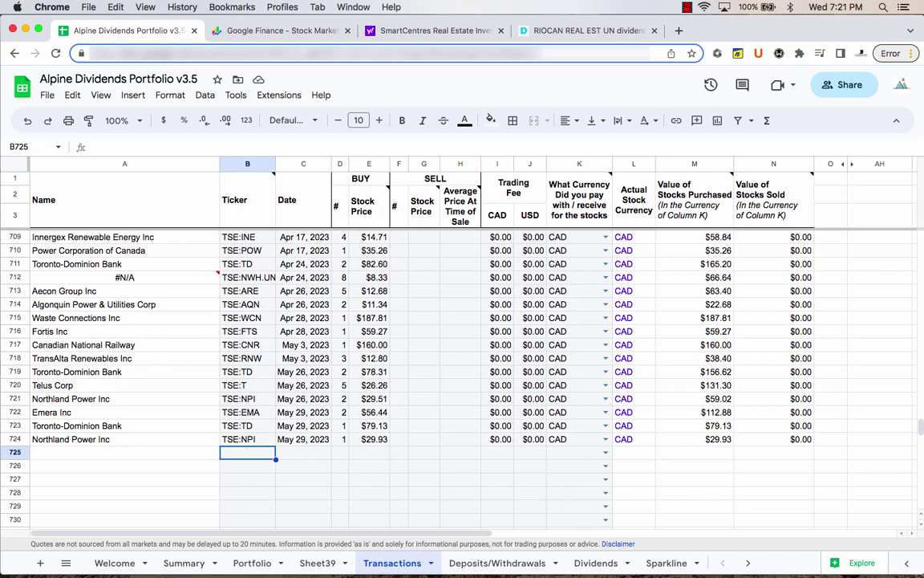
text(TSE:TD)
key(Return)
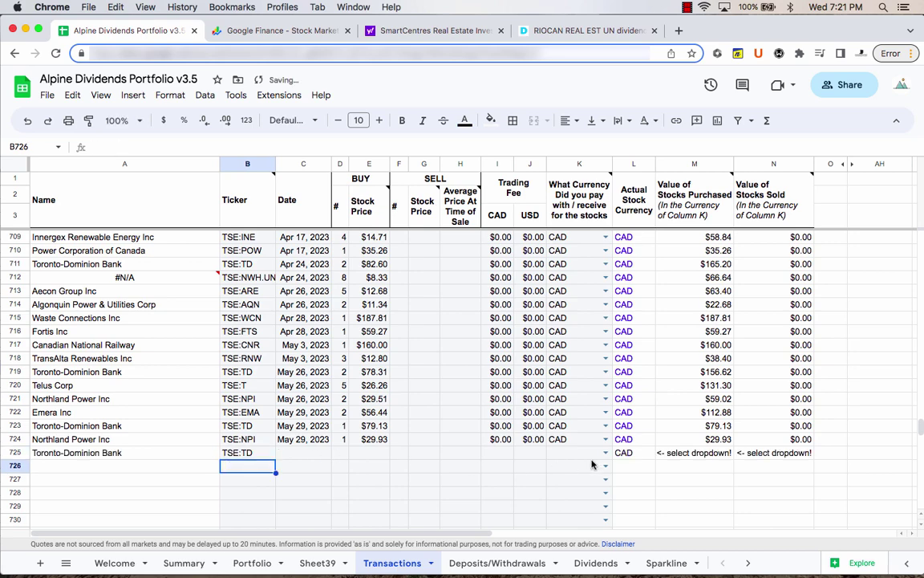
click(629, 454)
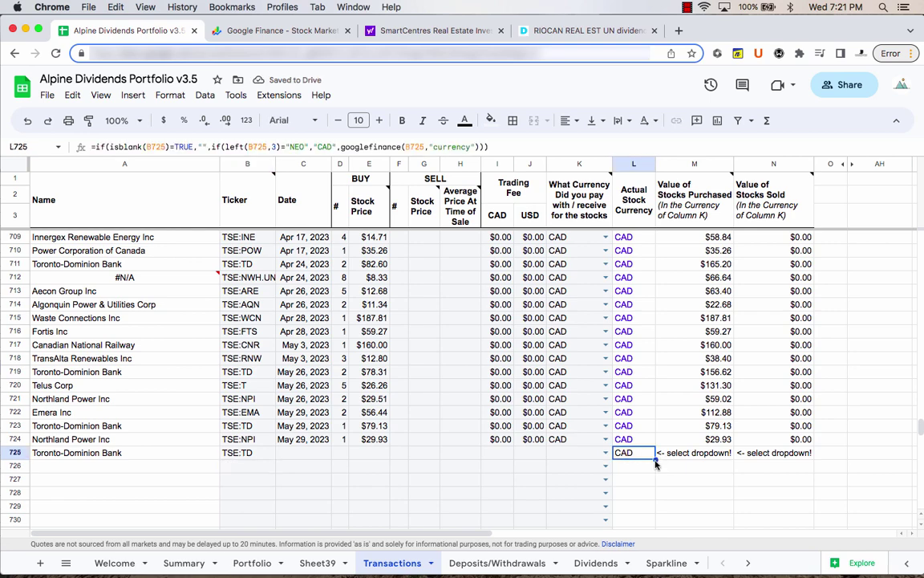
drag(654, 458, 662, 304)
drag(656, 458, 610, 264)
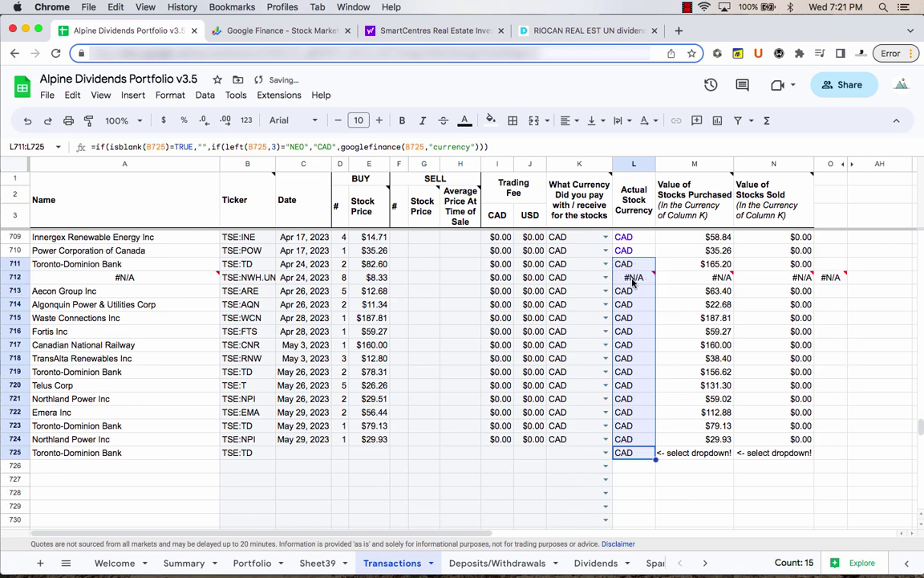
mouse_move(640, 282)
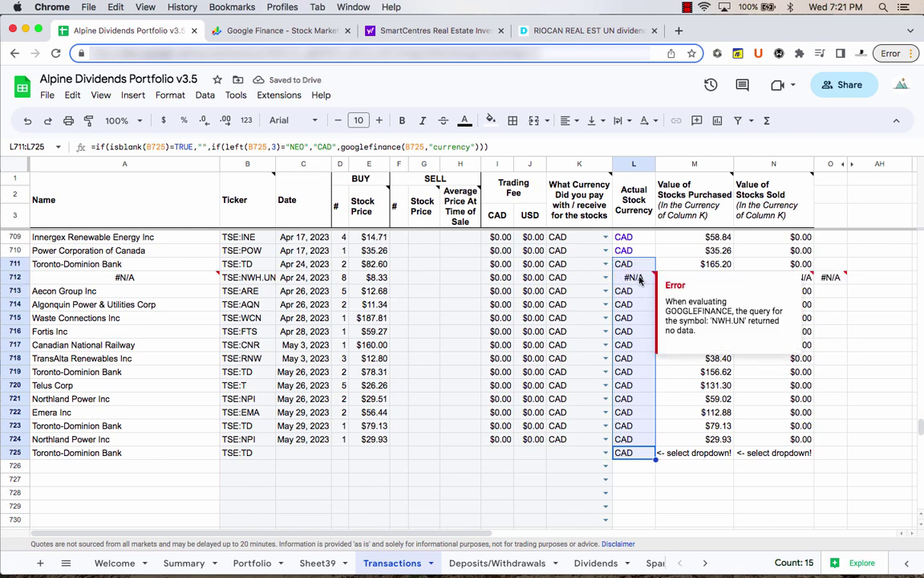
Undo the formula fill in the Actual Stock Currency column and clear the ticker in B725
click(632, 453)
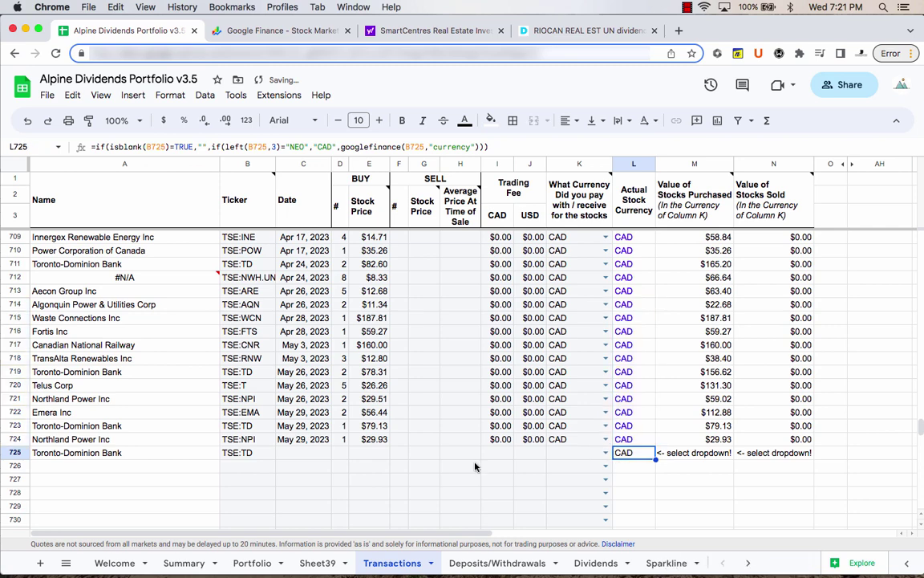
click(241, 453)
key(Delete)
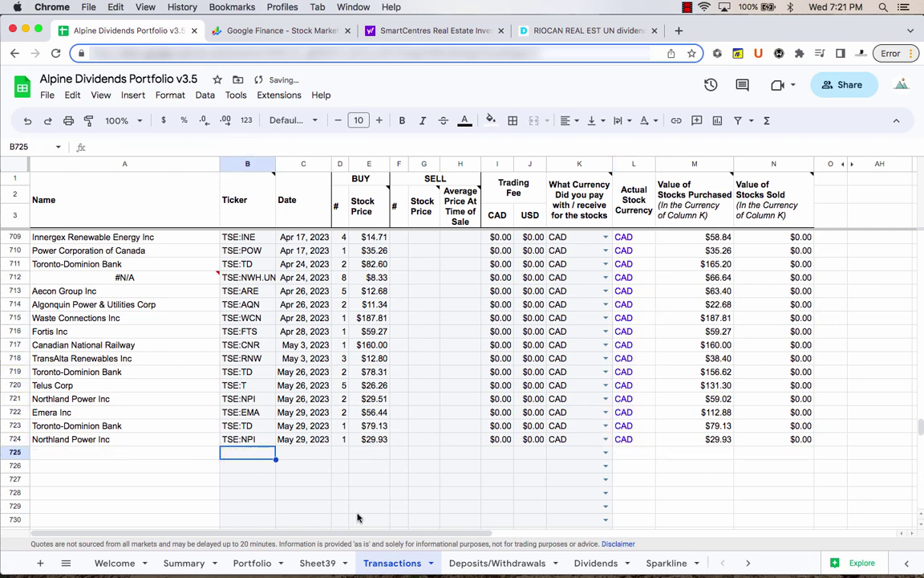
Review the Summary sheet, and inspect the Name formulas and errors of the .UN holdings on the Portfolio sheet
click(184, 563)
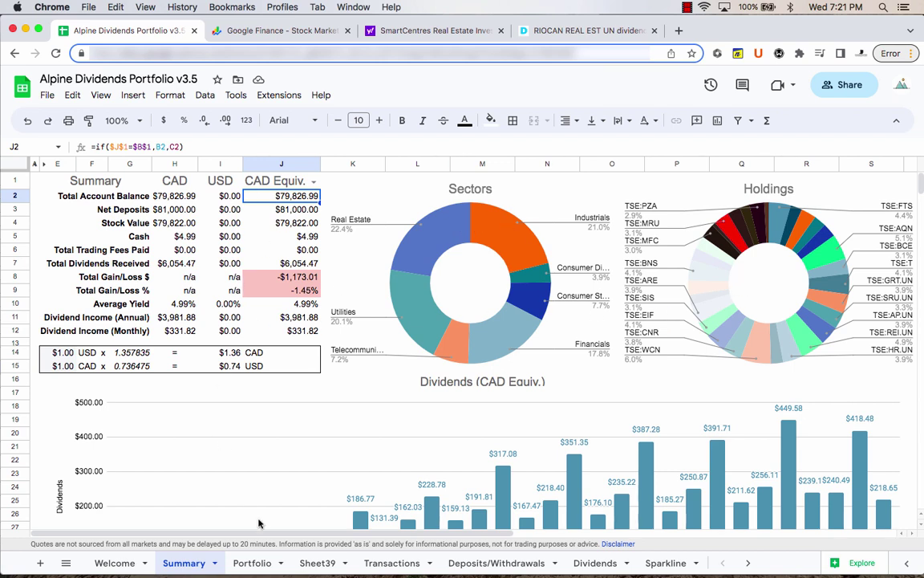
click(252, 563)
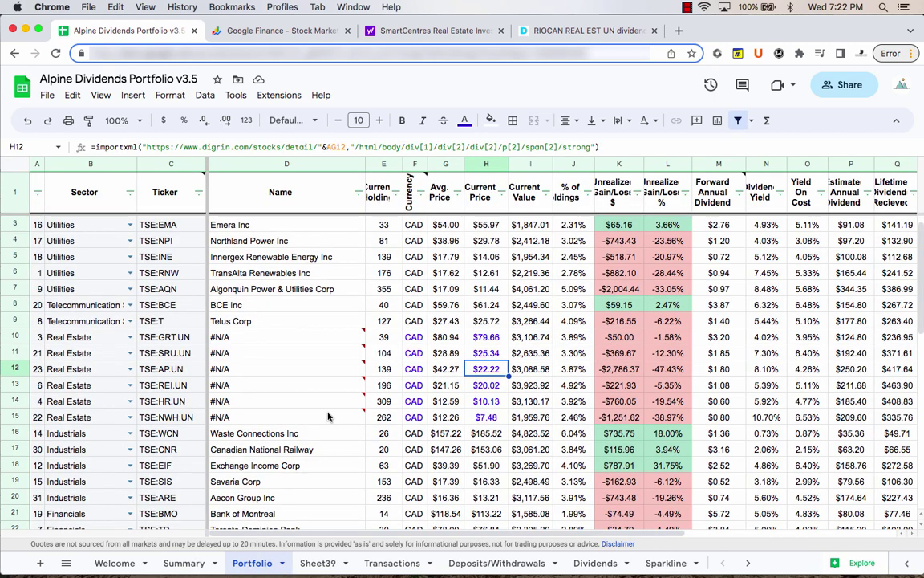
click(238, 341)
click(236, 368)
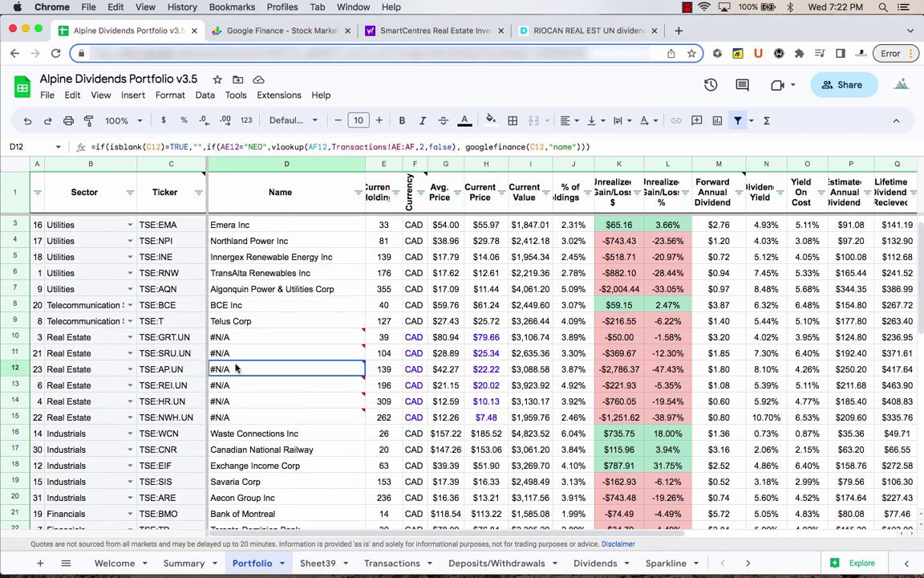
click(233, 387)
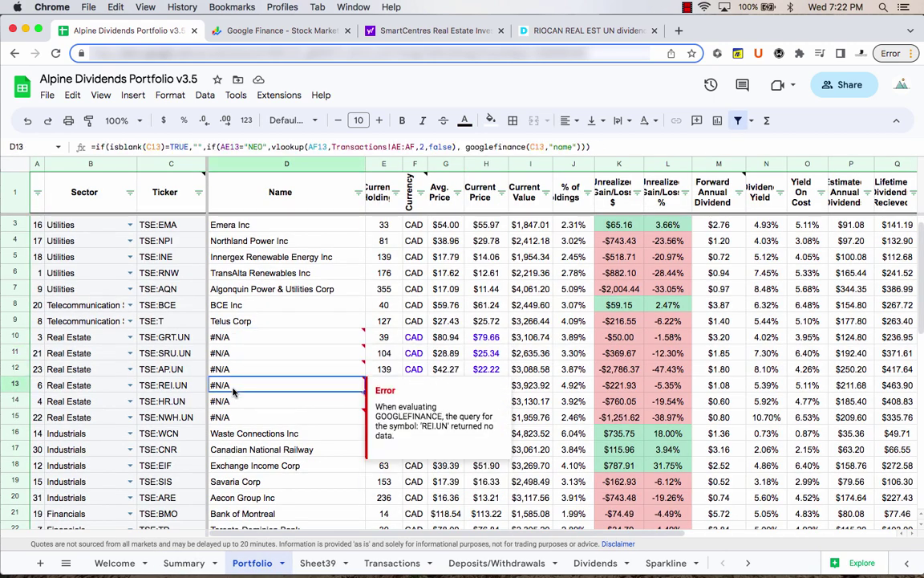
click(230, 402)
click(215, 417)
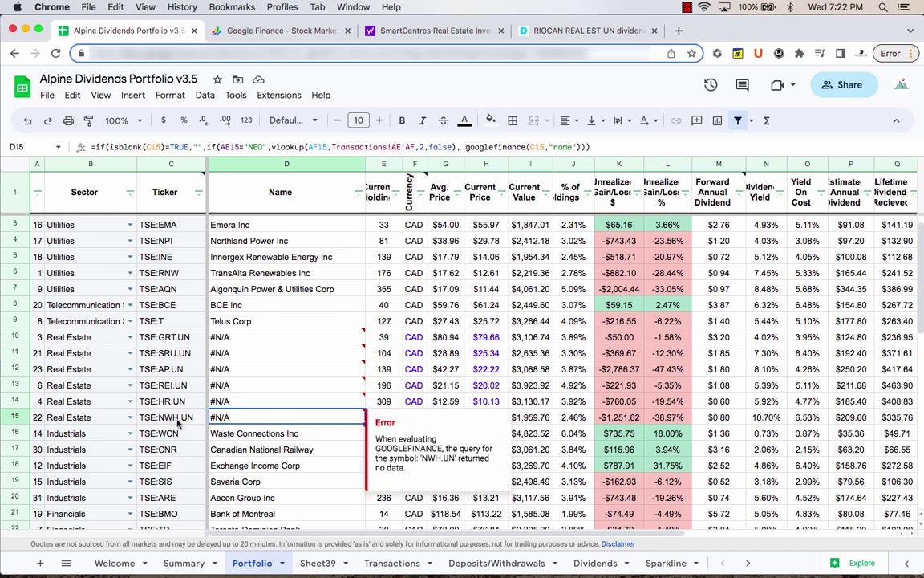
Go through the .UN tickers of the Real Estate holdings on the Portfolio sheet from C15 up to C10
click(177, 419)
click(158, 401)
click(157, 385)
click(157, 369)
click(170, 353)
click(167, 337)
mouse_move(251, 345)
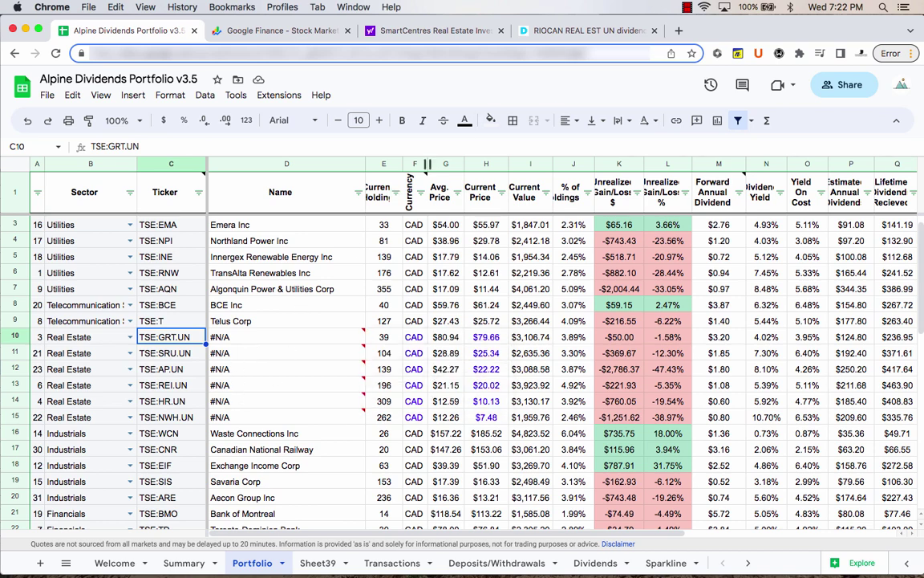
View the stock name on Digrin's RIOCAN REAL EST UN page and compare it with the Name formula in Portfolio cell D13
click(542, 32)
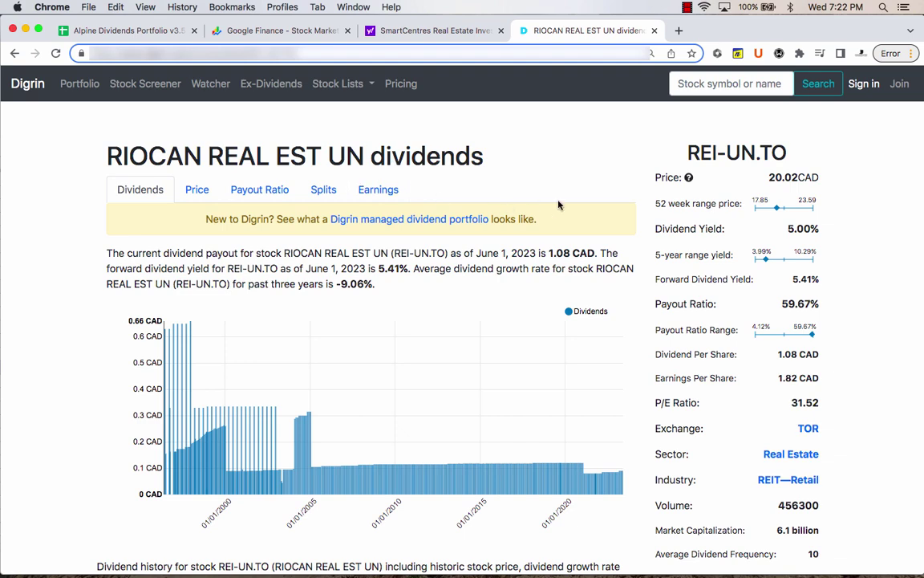
click(128, 30)
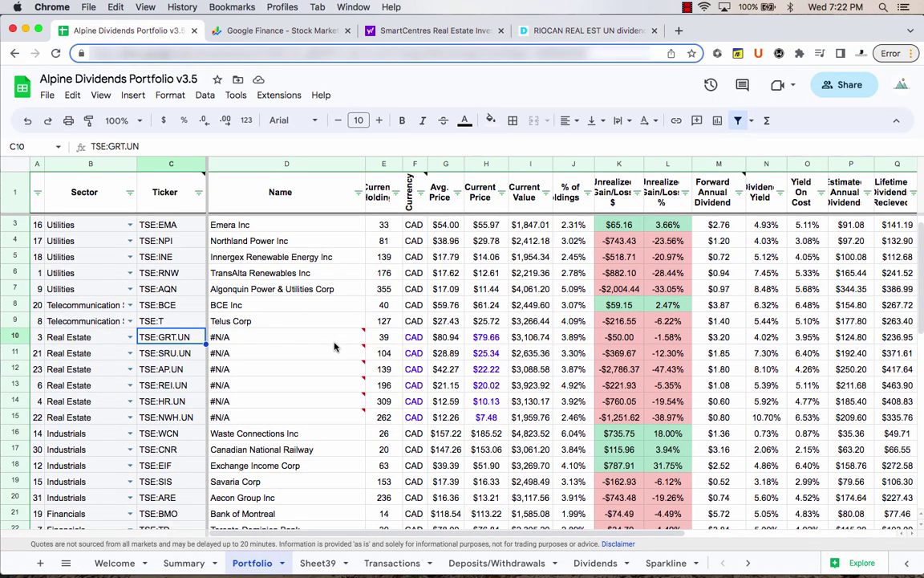
click(265, 385)
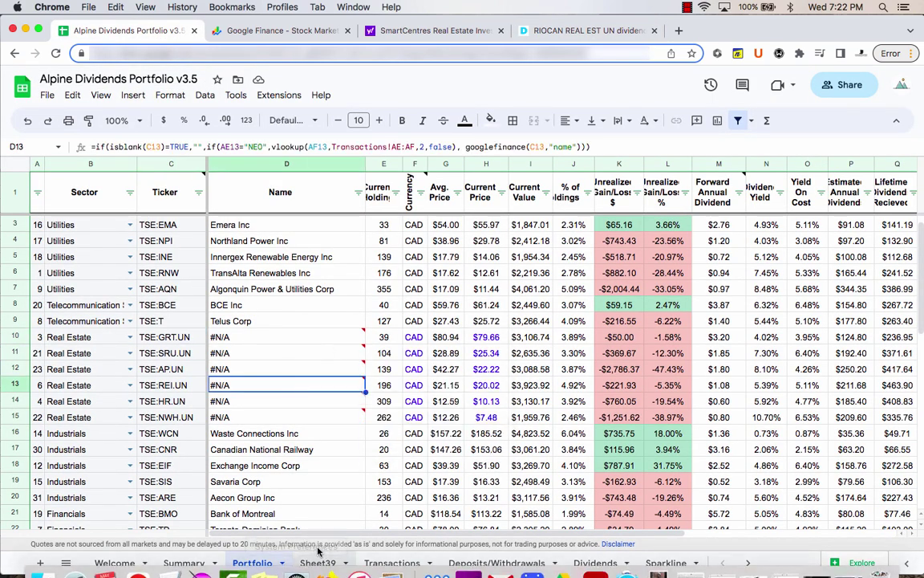
Check the Name column errors on the Transactions and Dividends sheets, and inspect the dividend amounts in D2 and D5
click(392, 562)
scroll(265, 405, up, 2)
mouse_move(241, 359)
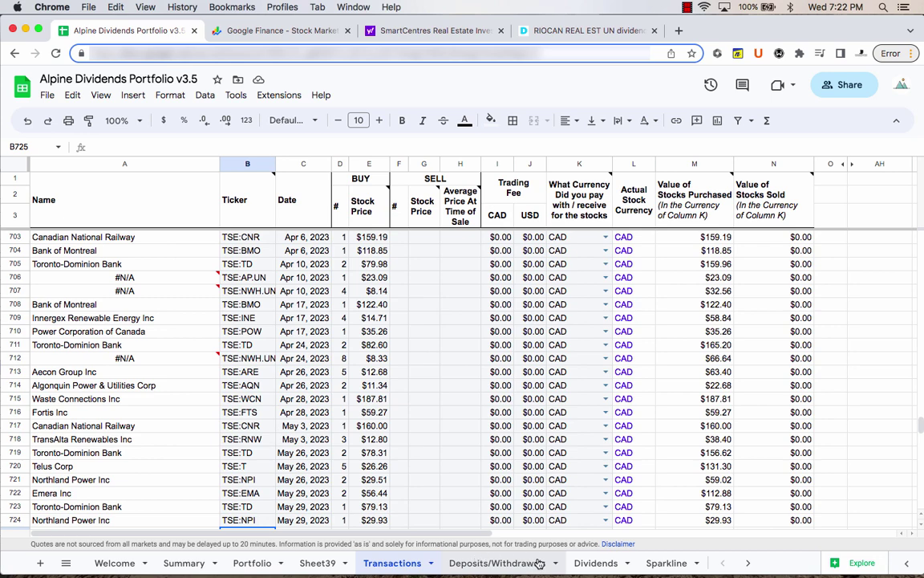
click(592, 562)
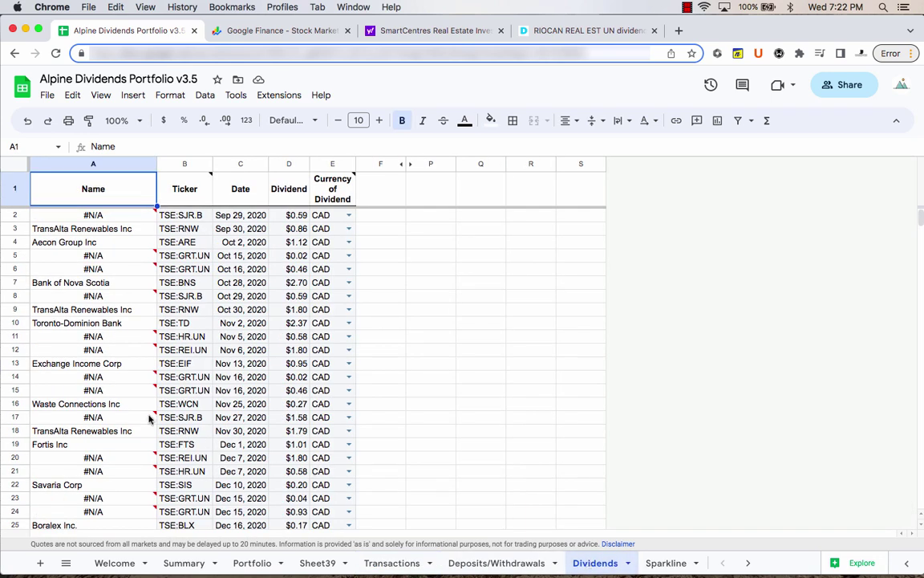
mouse_move(111, 417)
mouse_move(98, 379)
click(287, 220)
click(293, 257)
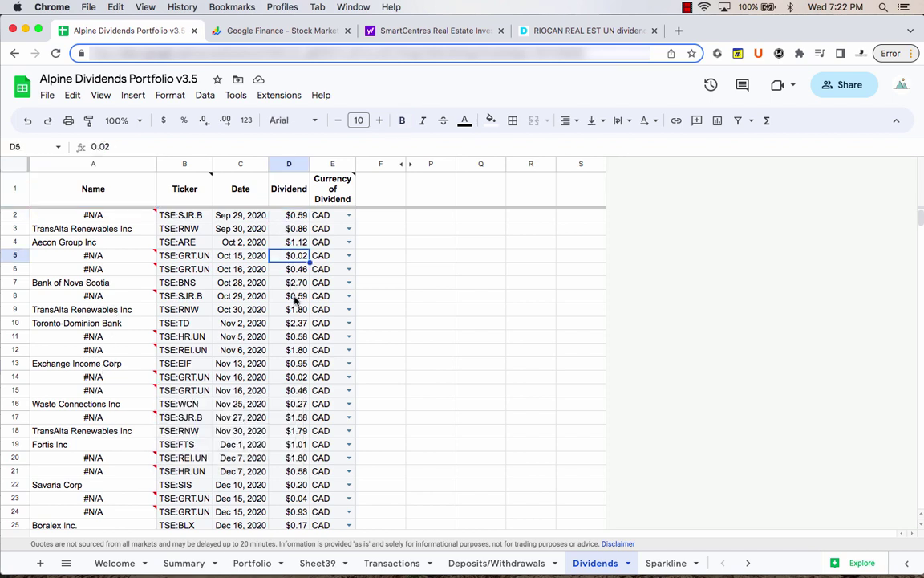
Check the dividend amount in D8 on the Dividends sheet, and review the totals and dividend chart on the Summary sheet
click(296, 297)
click(183, 563)
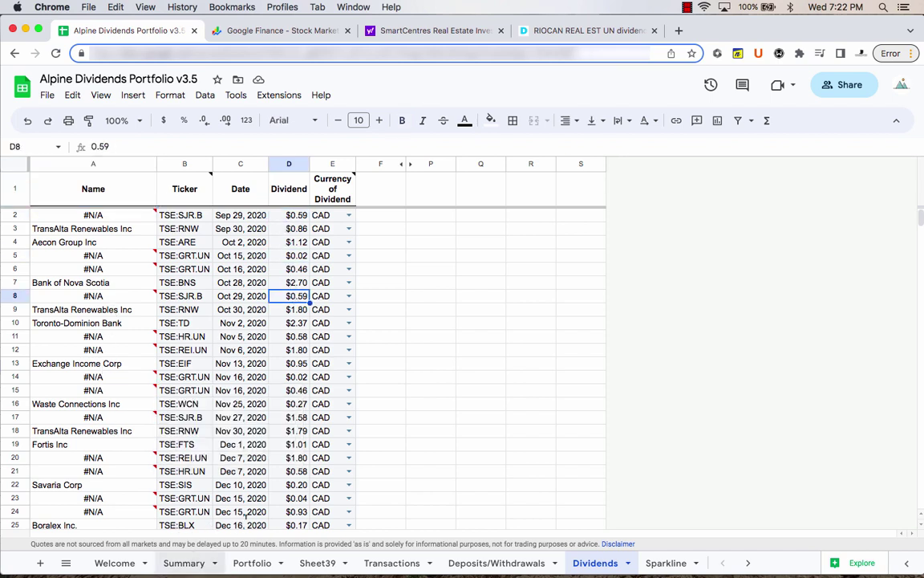
scroll(602, 461, down, 2)
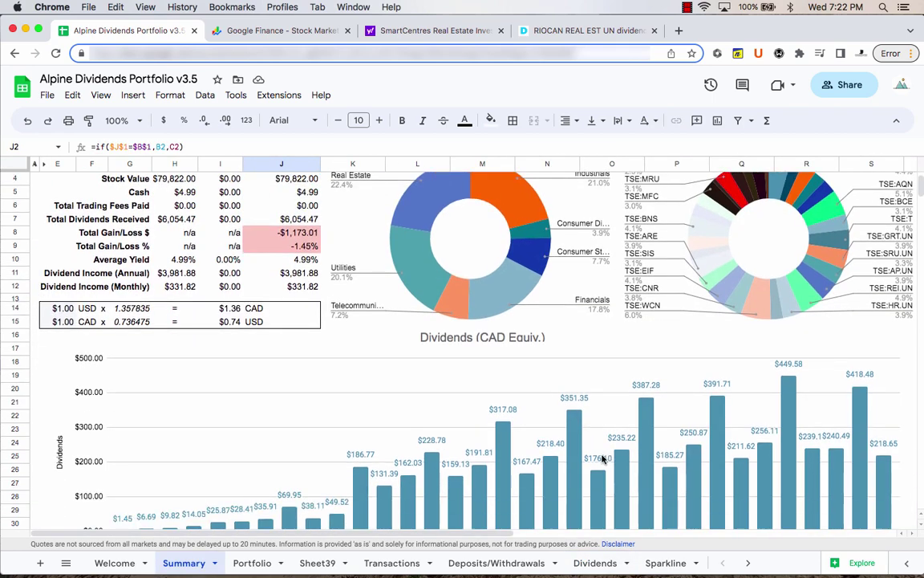
scroll(604, 458, up, 2)
scroll(542, 436, down, 3)
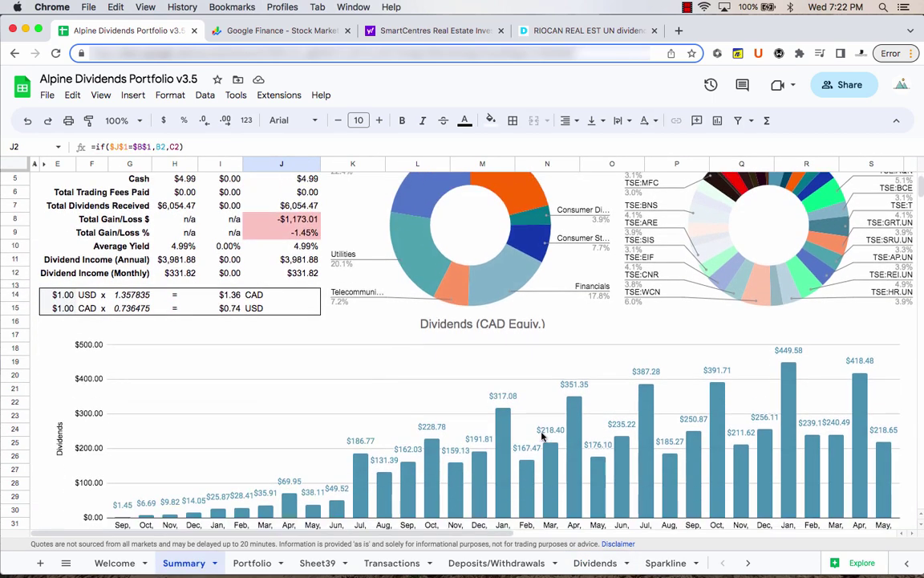
scroll(541, 436, up, 3)
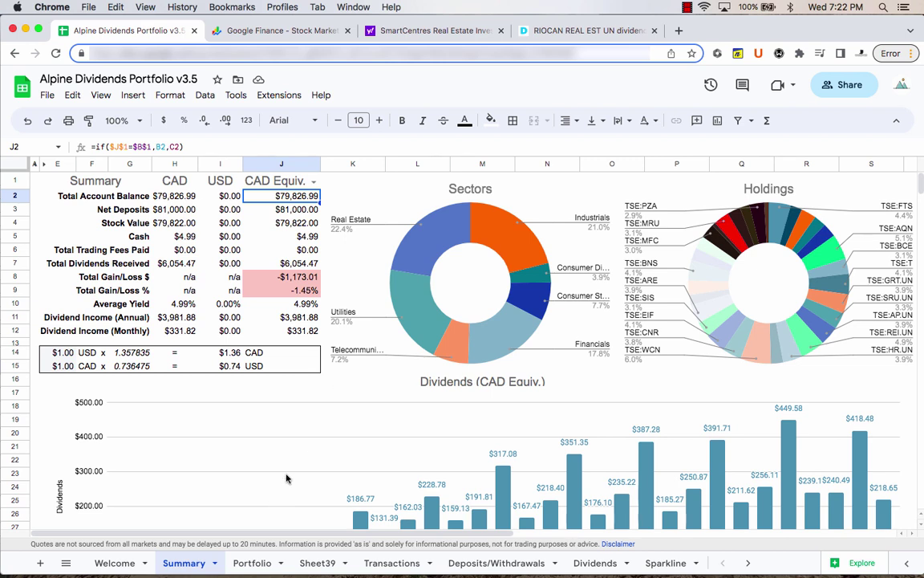
Inspect the importxml formulas in the Current Price cells H10 to H15 of the .UN holdings on the Portfolio sheet
click(252, 562)
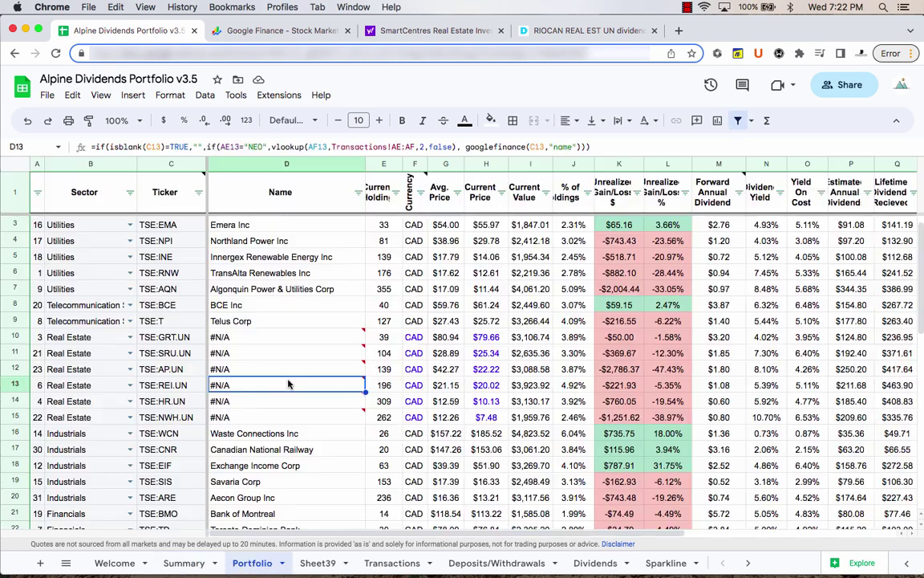
click(485, 337)
click(492, 355)
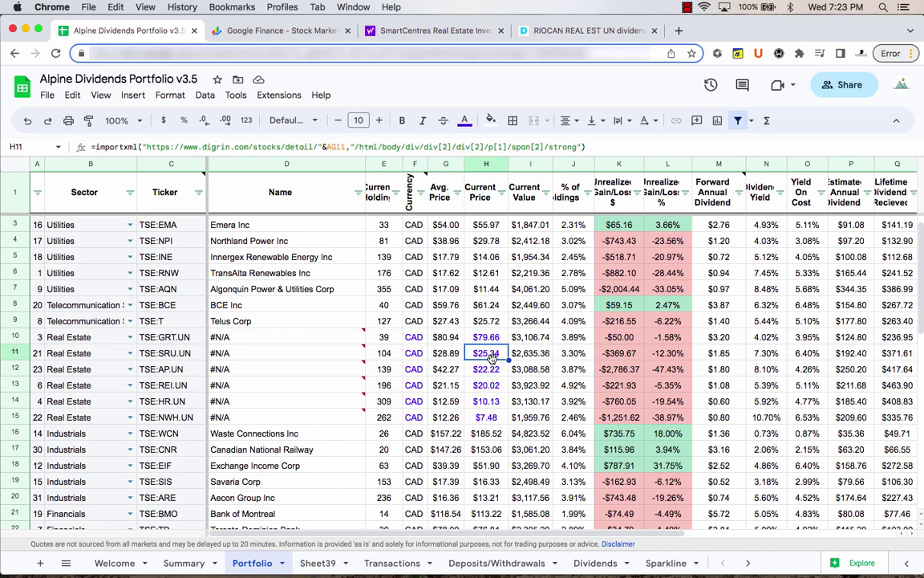
click(490, 339)
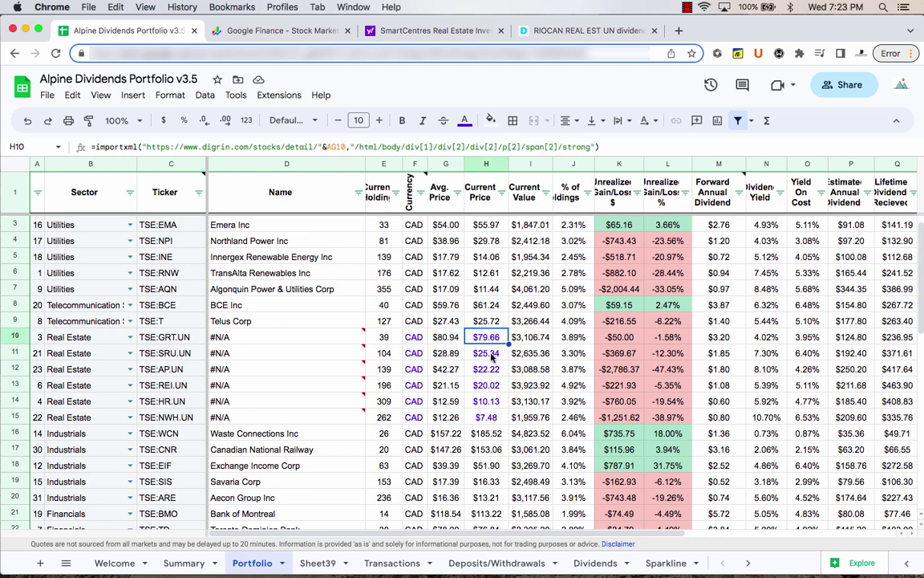
click(490, 357)
click(491, 369)
click(491, 386)
click(490, 401)
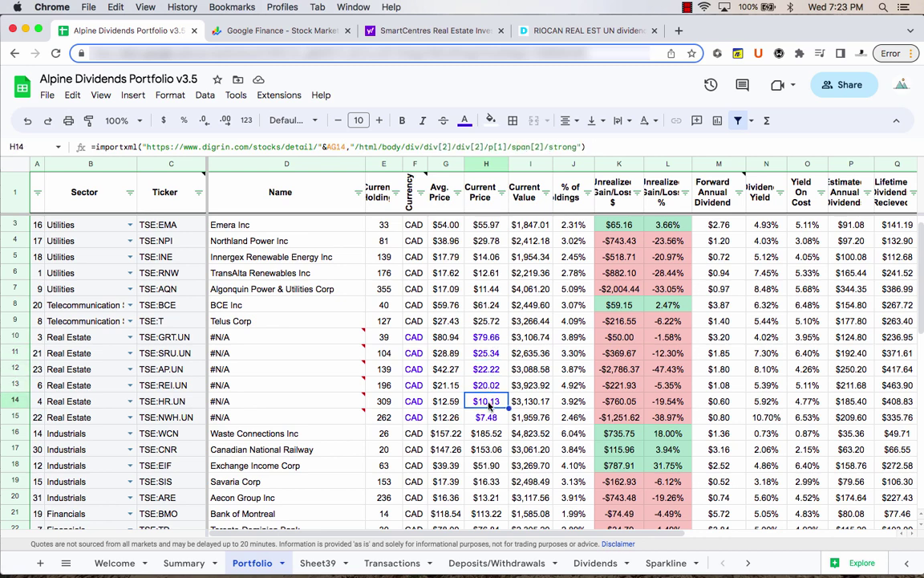
click(489, 417)
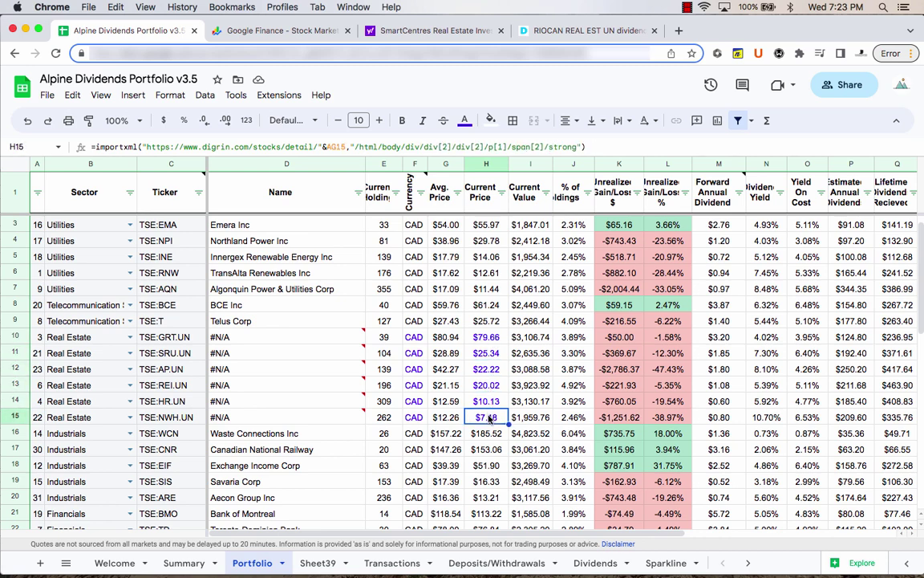
Compare the importxml path variations in the Current Price cells from H13 up to H10, and recheck H11, H12 and H15
click(487, 386)
click(486, 370)
click(486, 354)
click(485, 338)
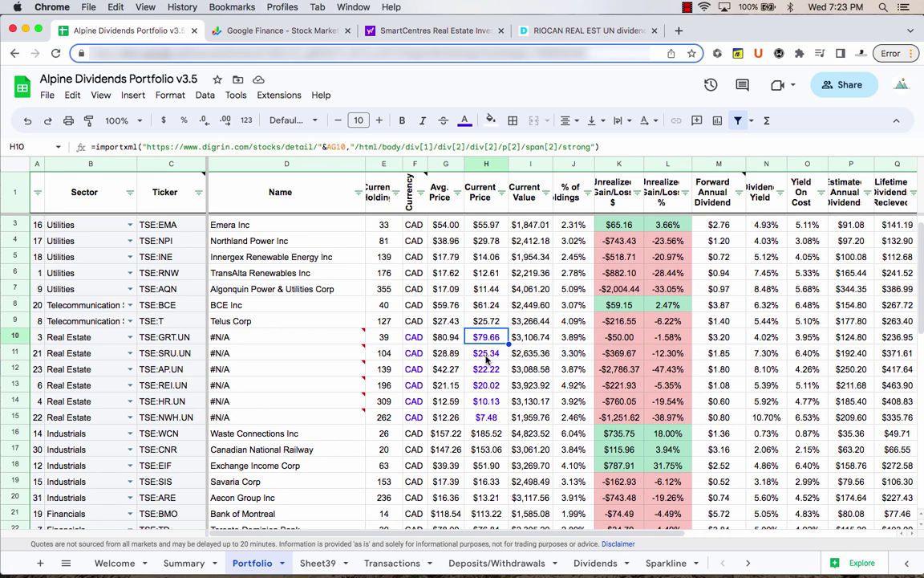
click(486, 356)
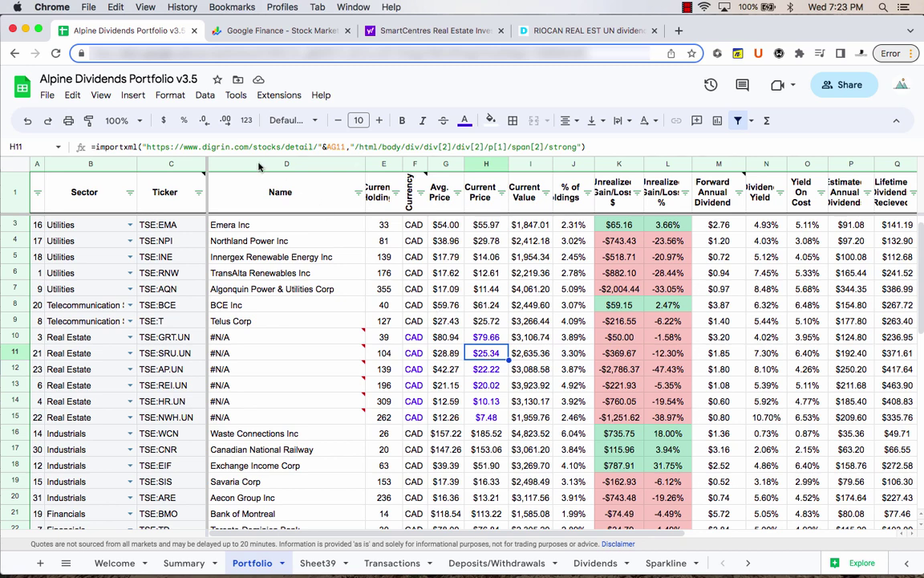
click(470, 321)
click(491, 358)
click(489, 370)
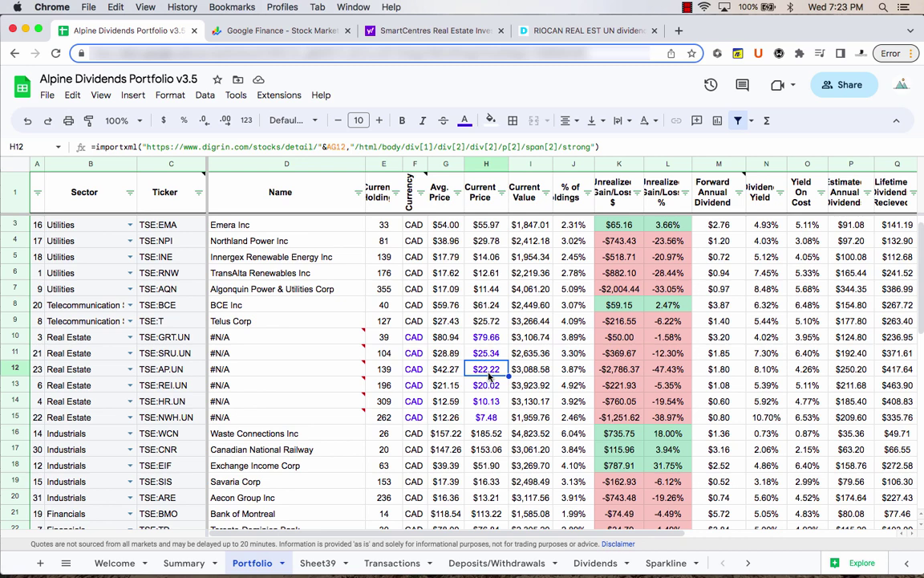
click(486, 416)
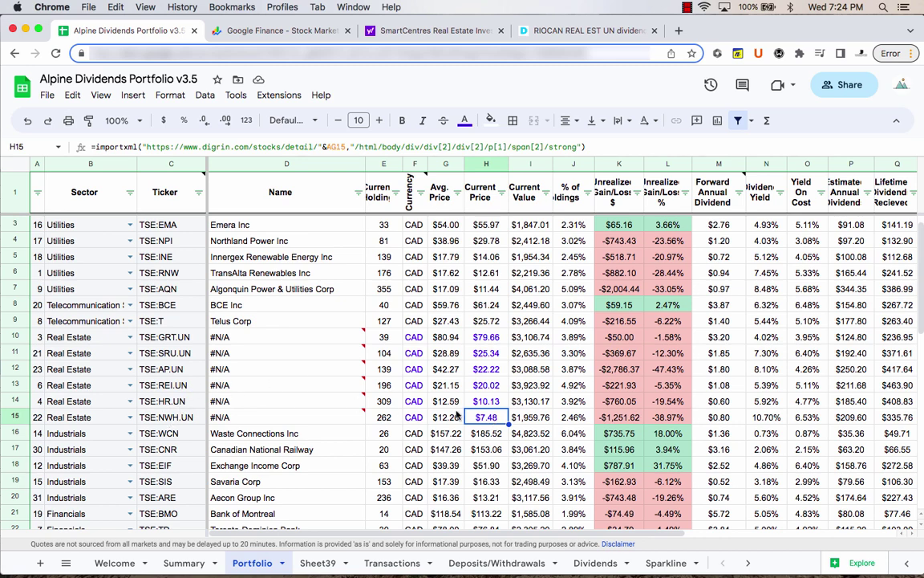
Try replacing the Current Price formula in H14 with the fixed value 10.13 in red text
click(498, 405)
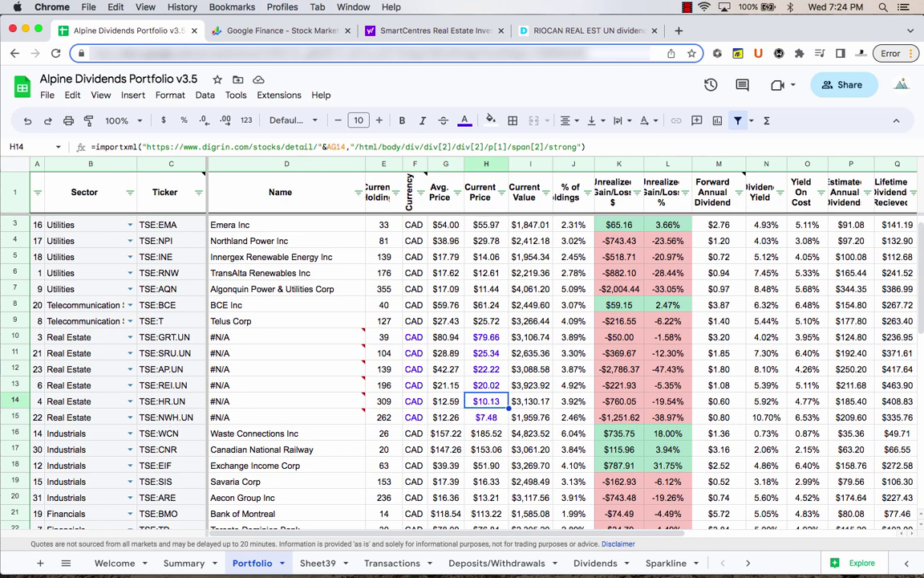
key(ctrl+c)
key(ctrl+shift+v)
key(Down)
key(Up)
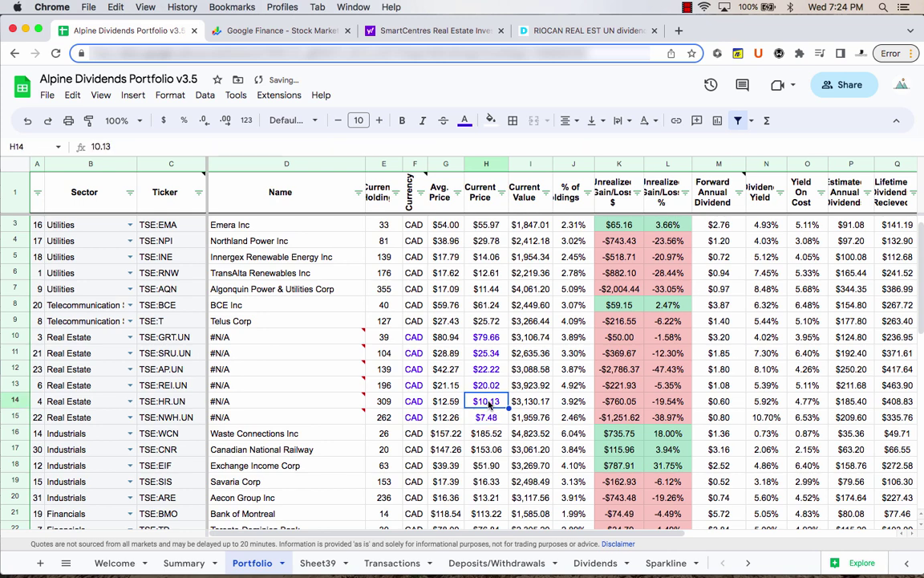
click(465, 121)
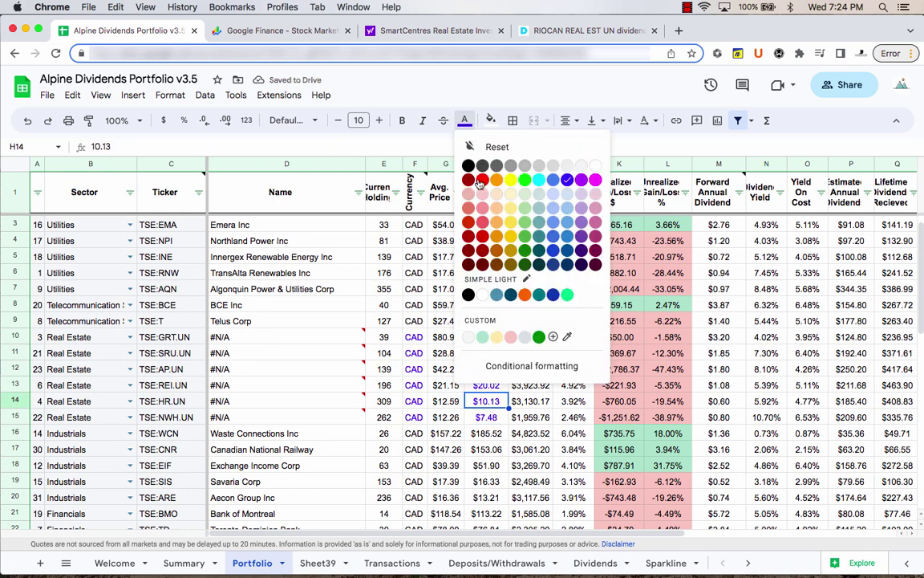
click(480, 180)
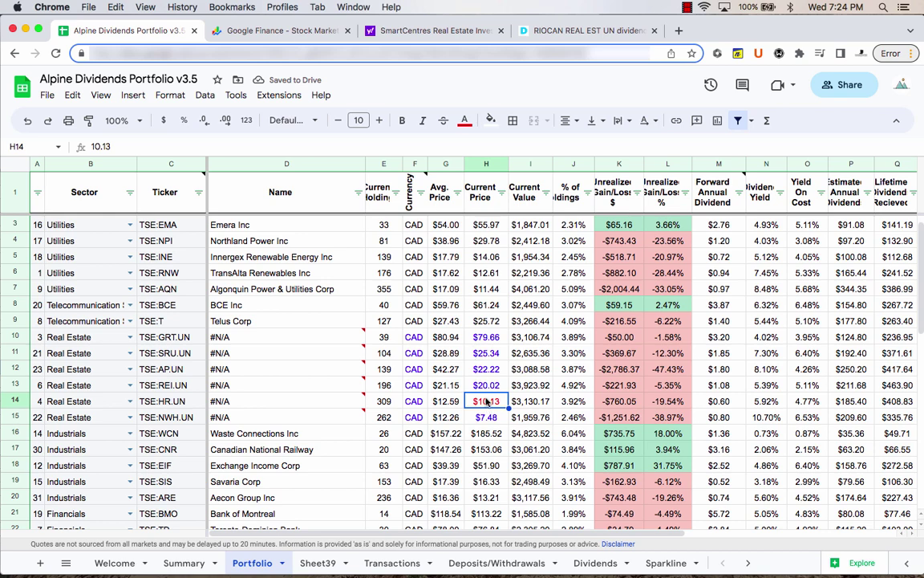
key(super+z)
Recheck the Summary sheet, and inspect the Name errors in D12 and D11 on the Portfolio sheet
click(185, 563)
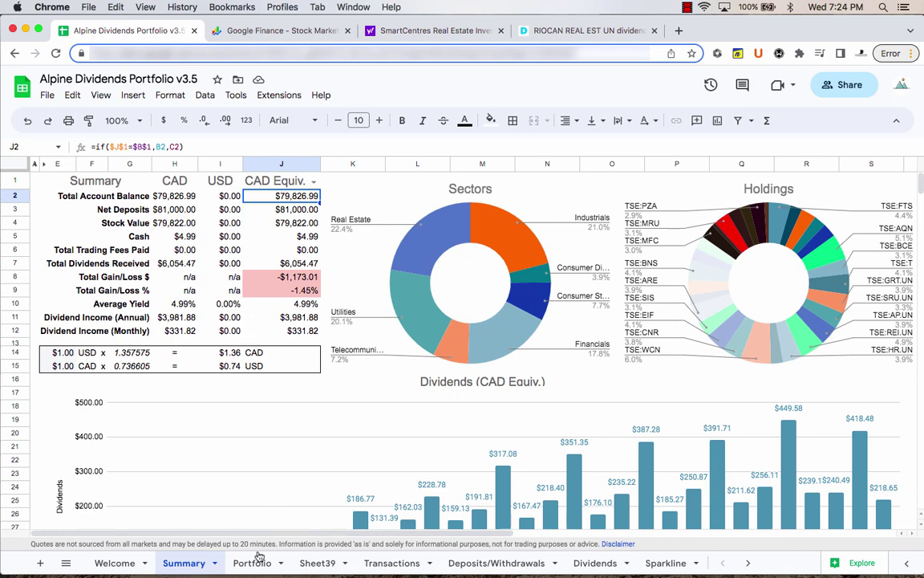
click(250, 563)
click(279, 374)
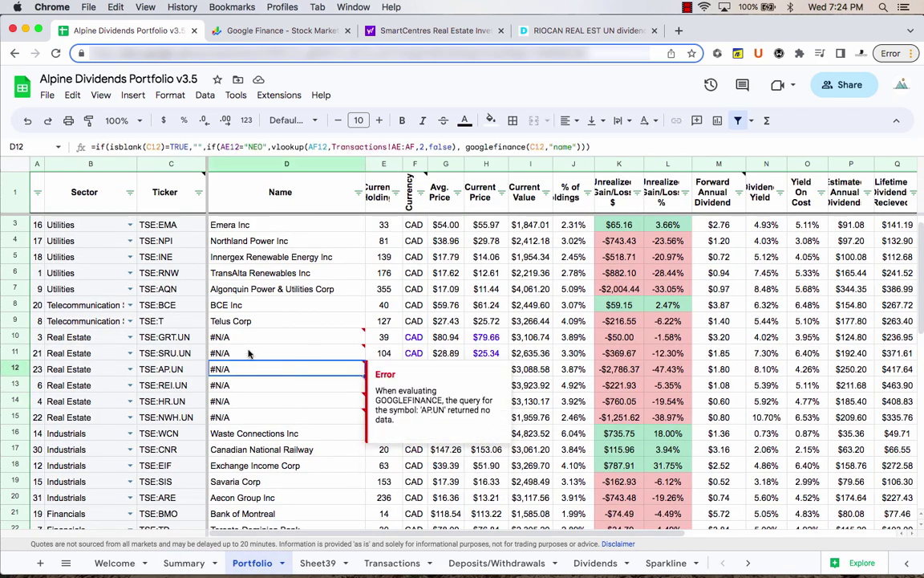
mouse_move(261, 361)
click(256, 353)
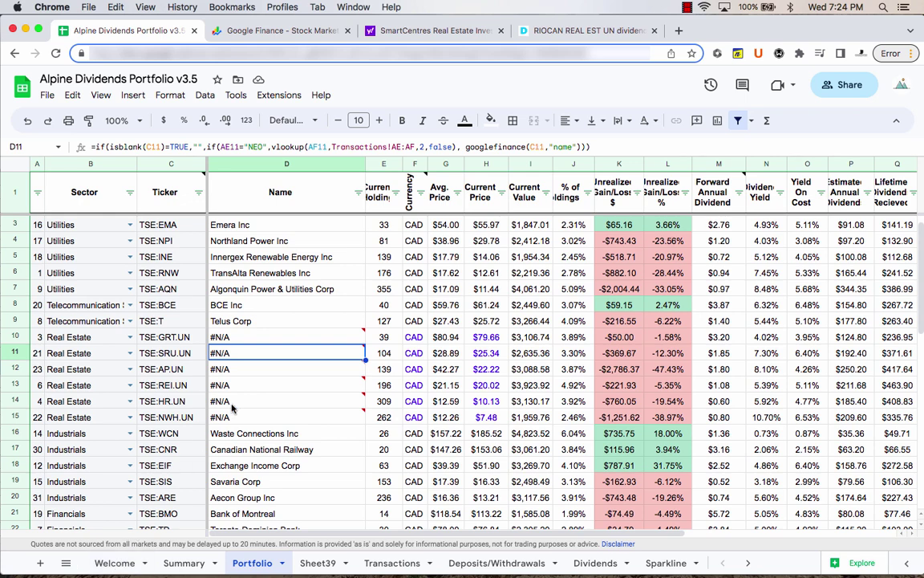
mouse_move(231, 408)
Review the .UN tickers in C10:C15 alongside their importxml prices in H10:H15, ending on the formula in H10
drag(170, 336, 185, 414)
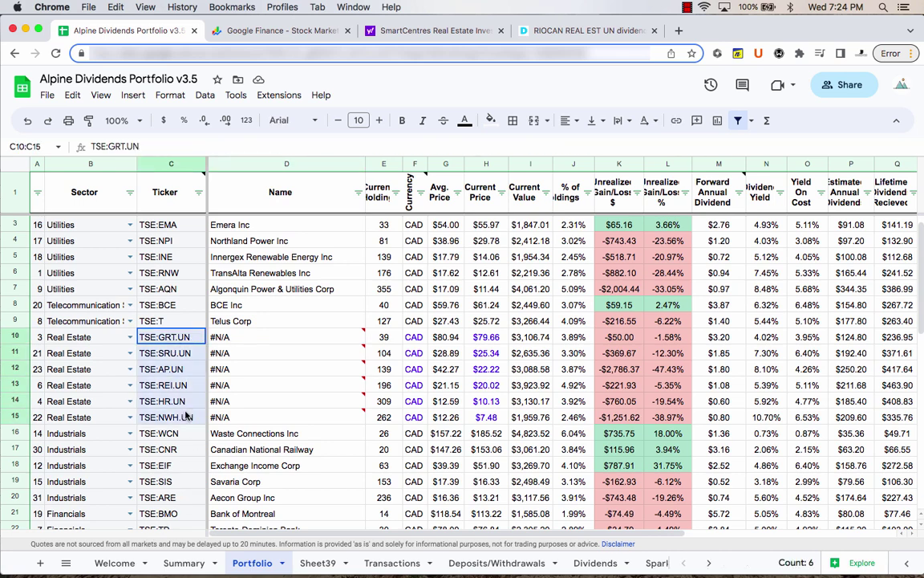
click(484, 352)
drag(481, 341, 490, 422)
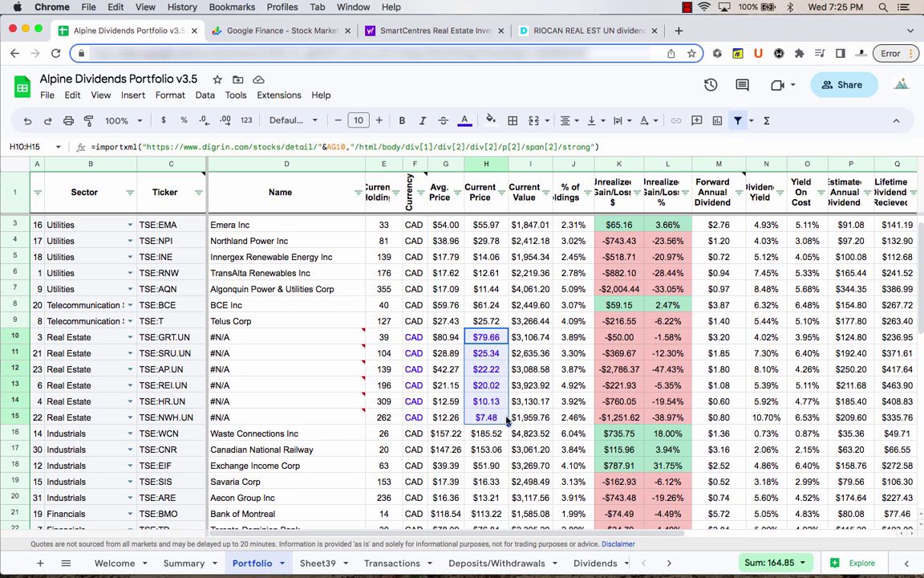
click(486, 383)
click(491, 359)
key(Up)
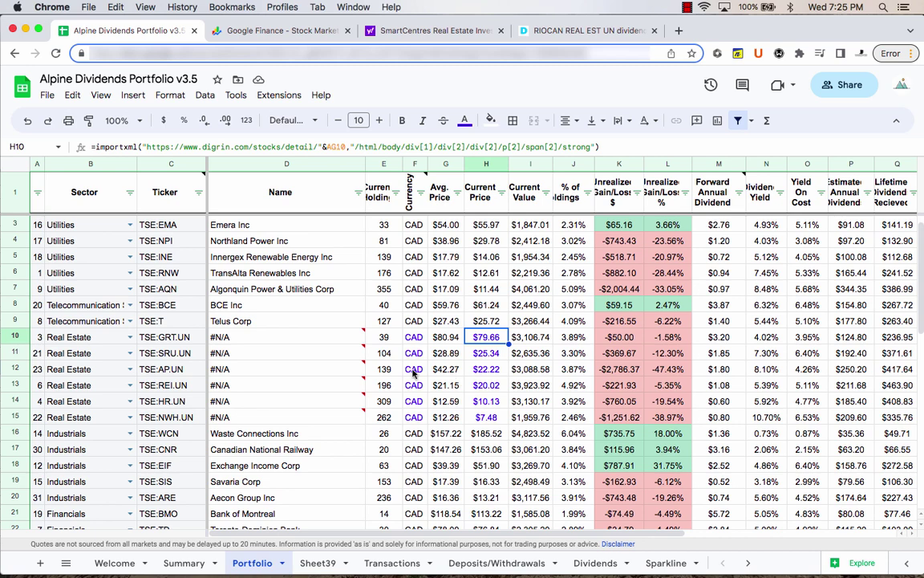
Switch to TextEdit to view the two importxml formula variations in the note
key(super+Tab)
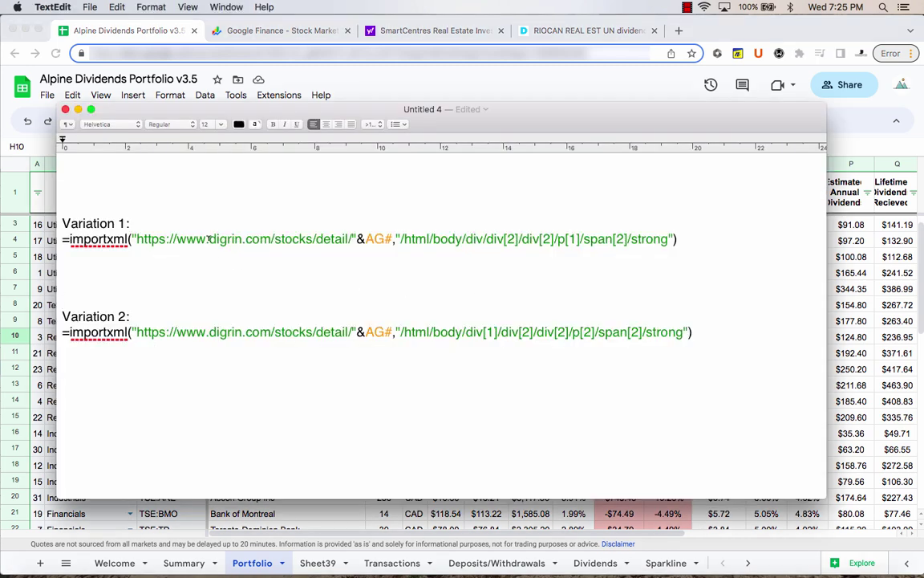